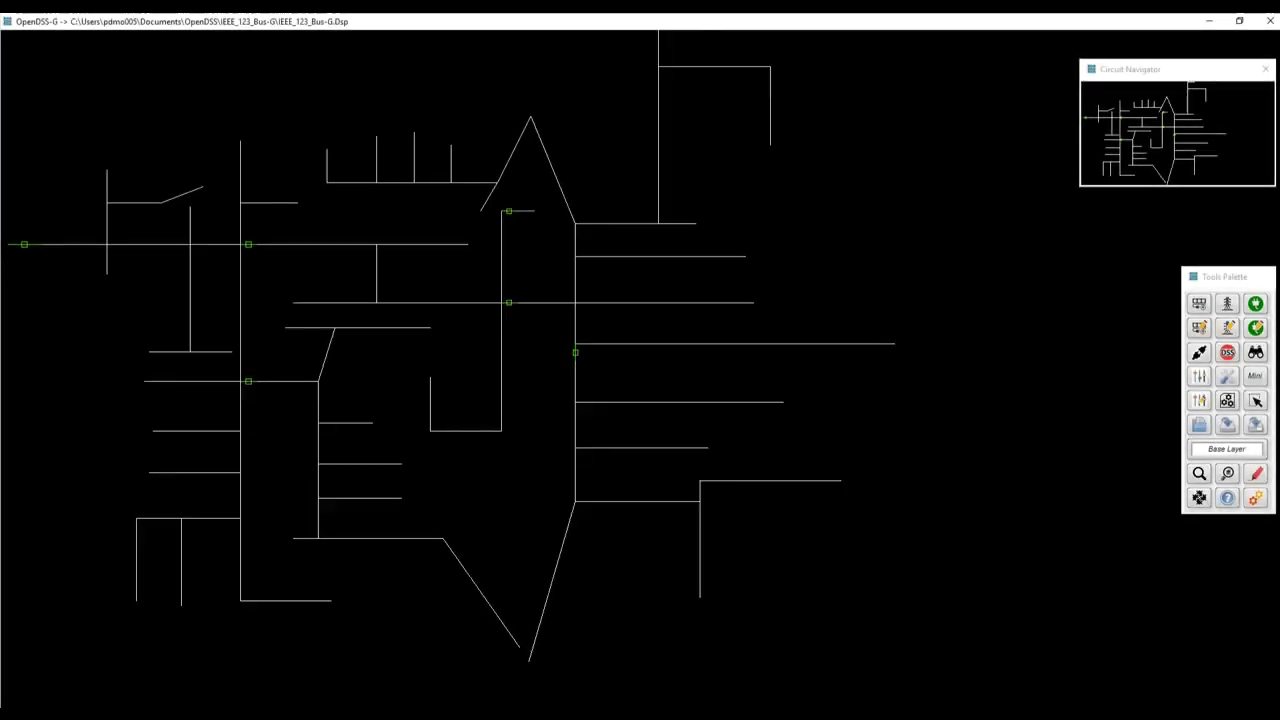
Start adding a Generic5 generator (DG model 5) to the IEEE 123-bus circuit
drag(640, 370, 656, 391)
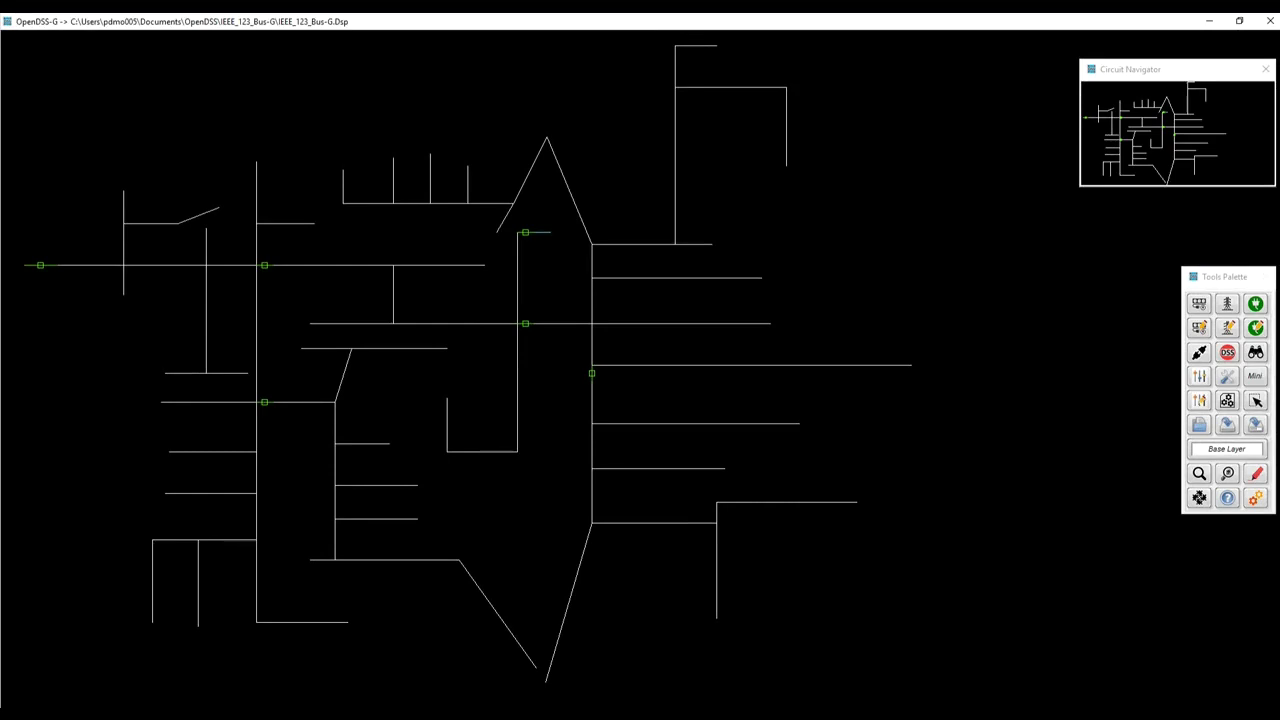
click(1227, 352)
click(1255, 303)
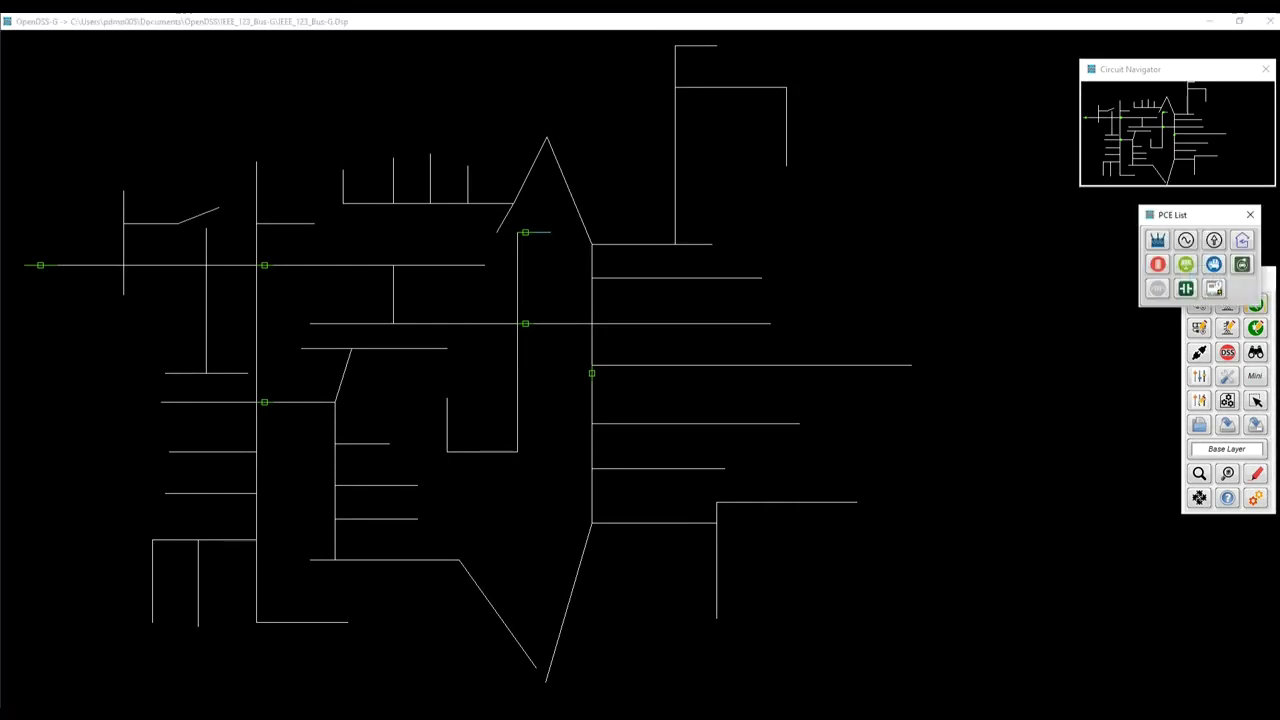
click(1214, 288)
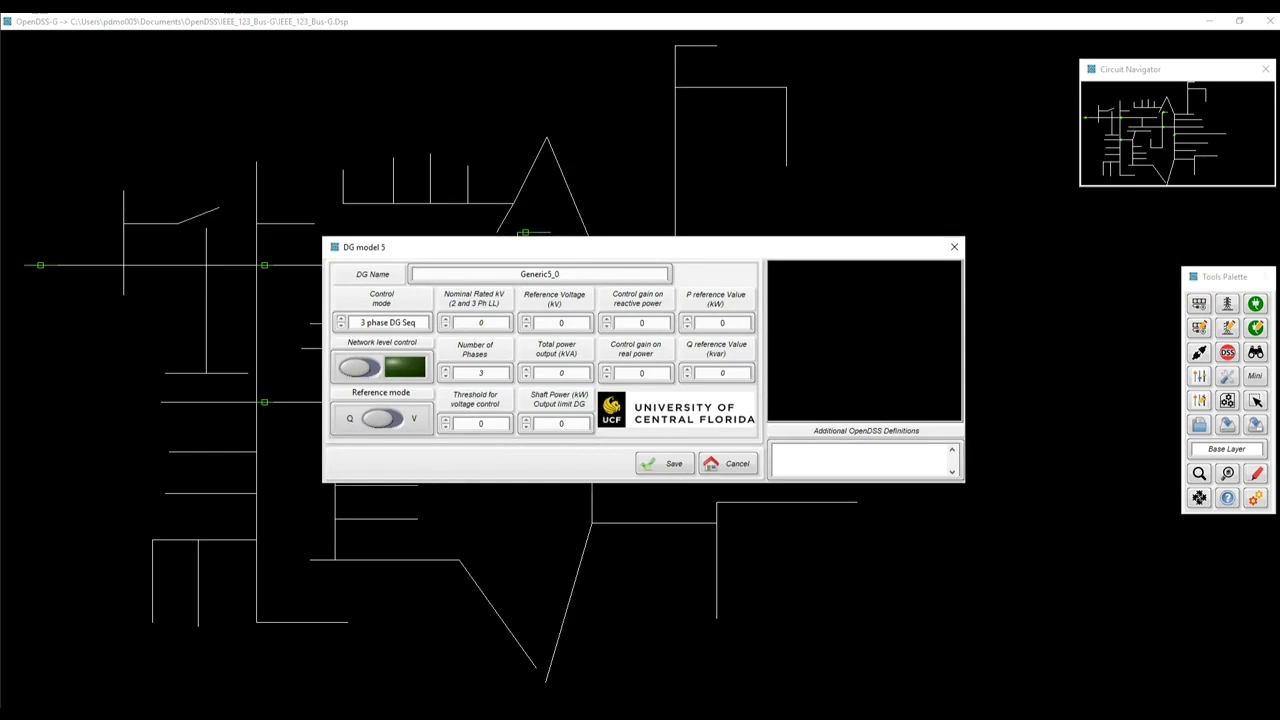
Switch to the Word document Generic5 and Fmonitor.docx and review the Generic5.g1 and g2 definitions in the IEEE123 example, then return to OpenDSS-G
right_click(642, 714)
click(642, 405)
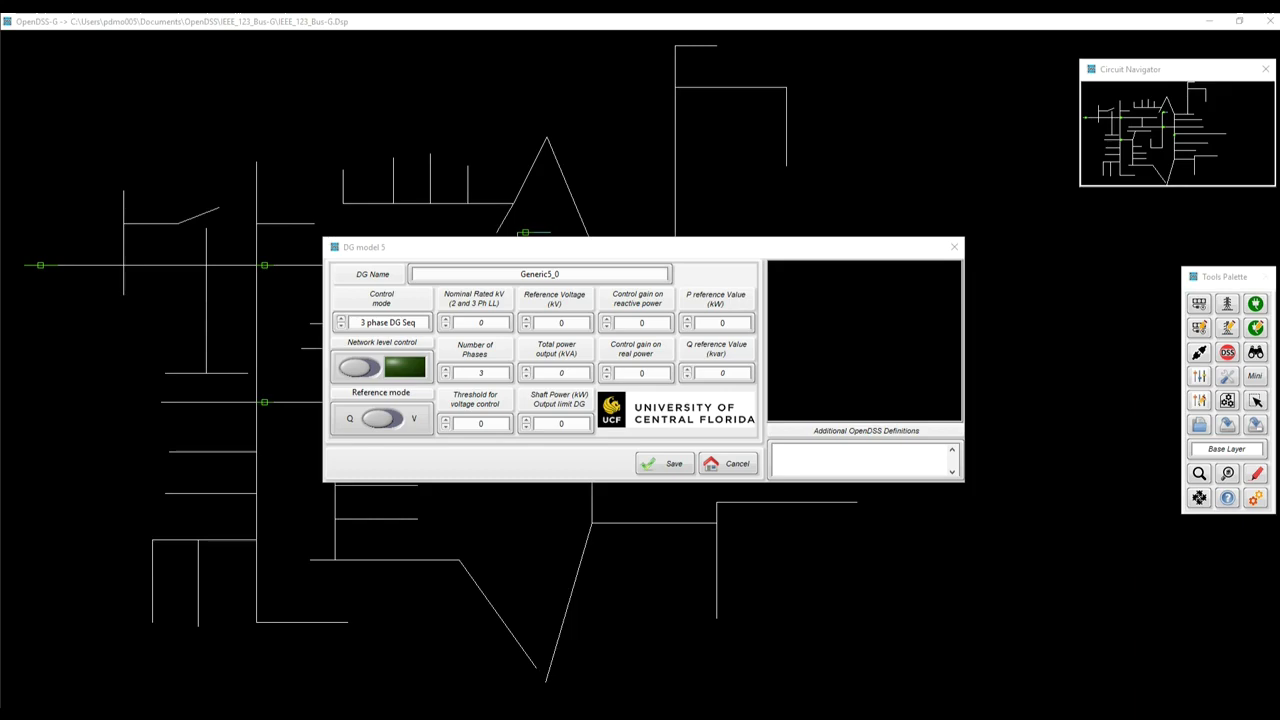
drag(0, 62, 655, 66)
scroll(595, 380, down, 3)
scroll(595, 380, down, 15)
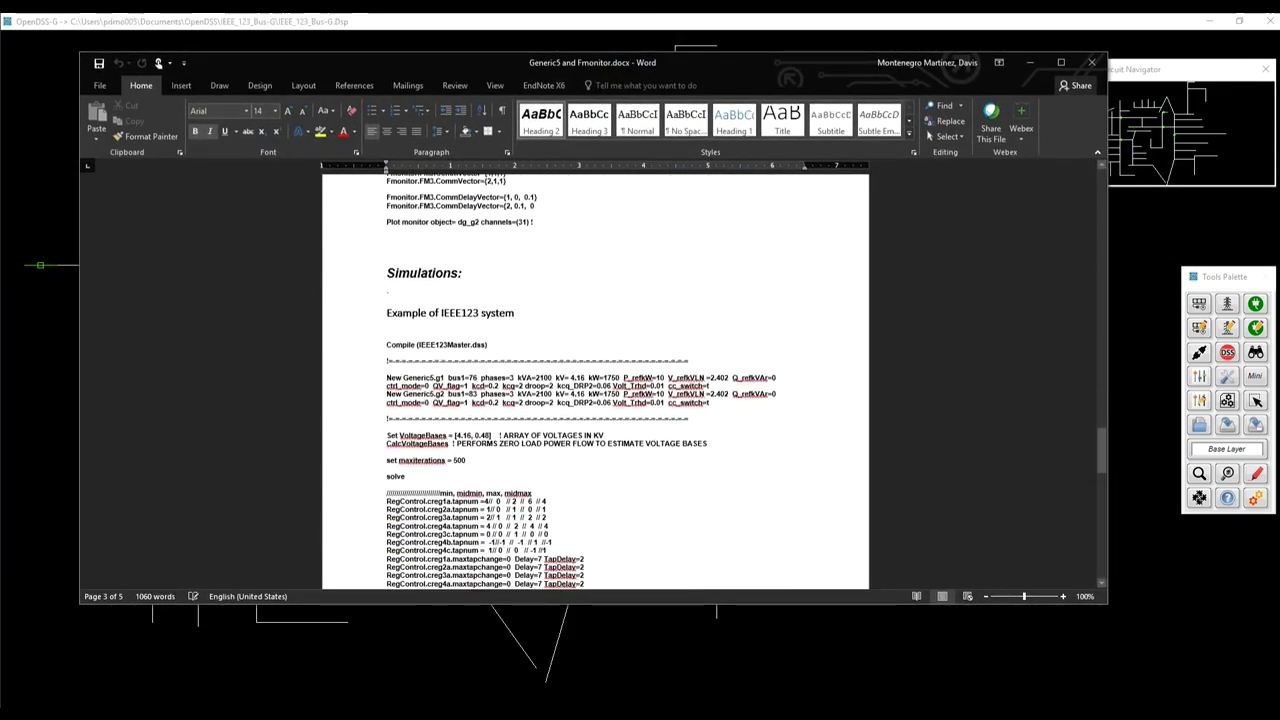
scroll(595, 380, up, 3)
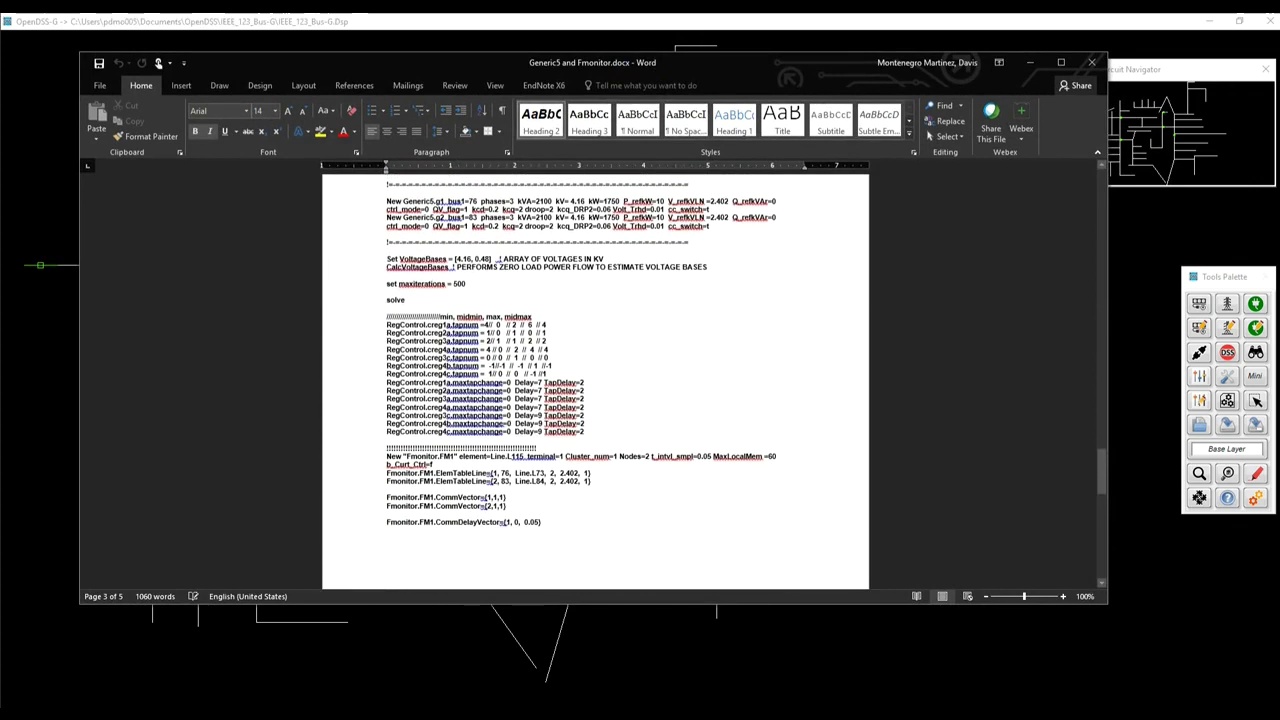
scroll(595, 380, up, 1)
drag(386, 188, 710, 258)
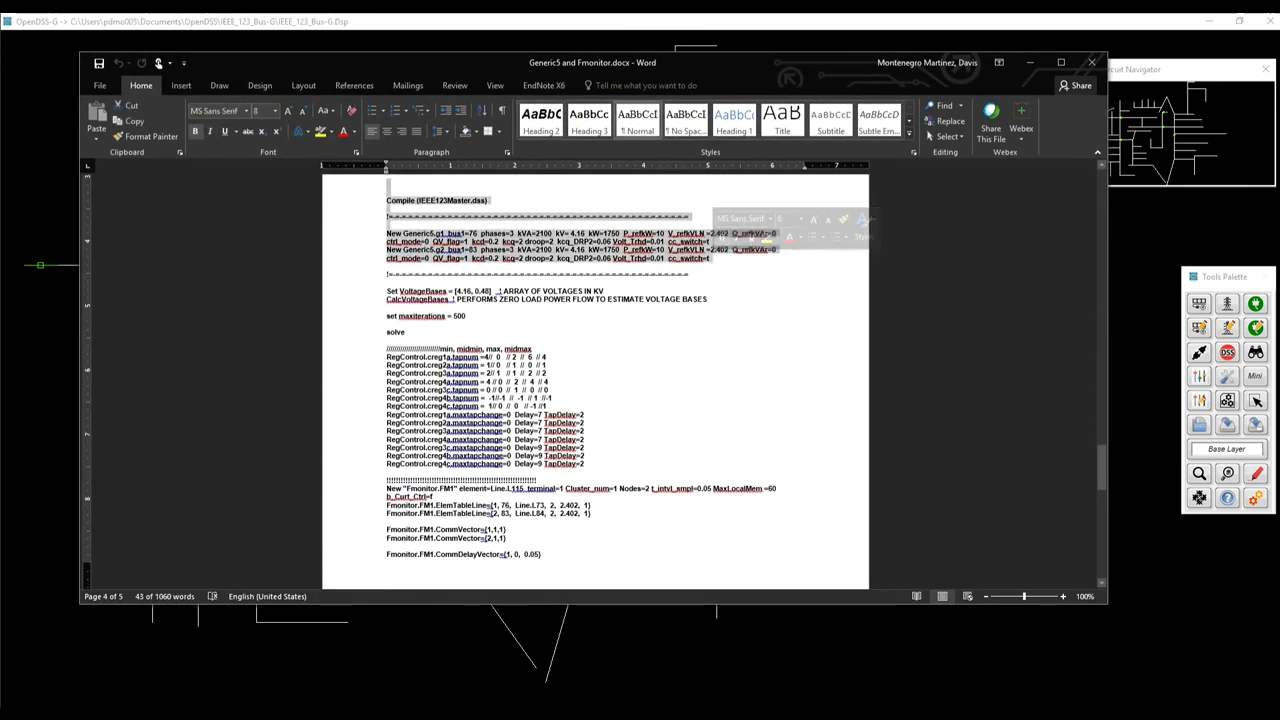
click(604, 291)
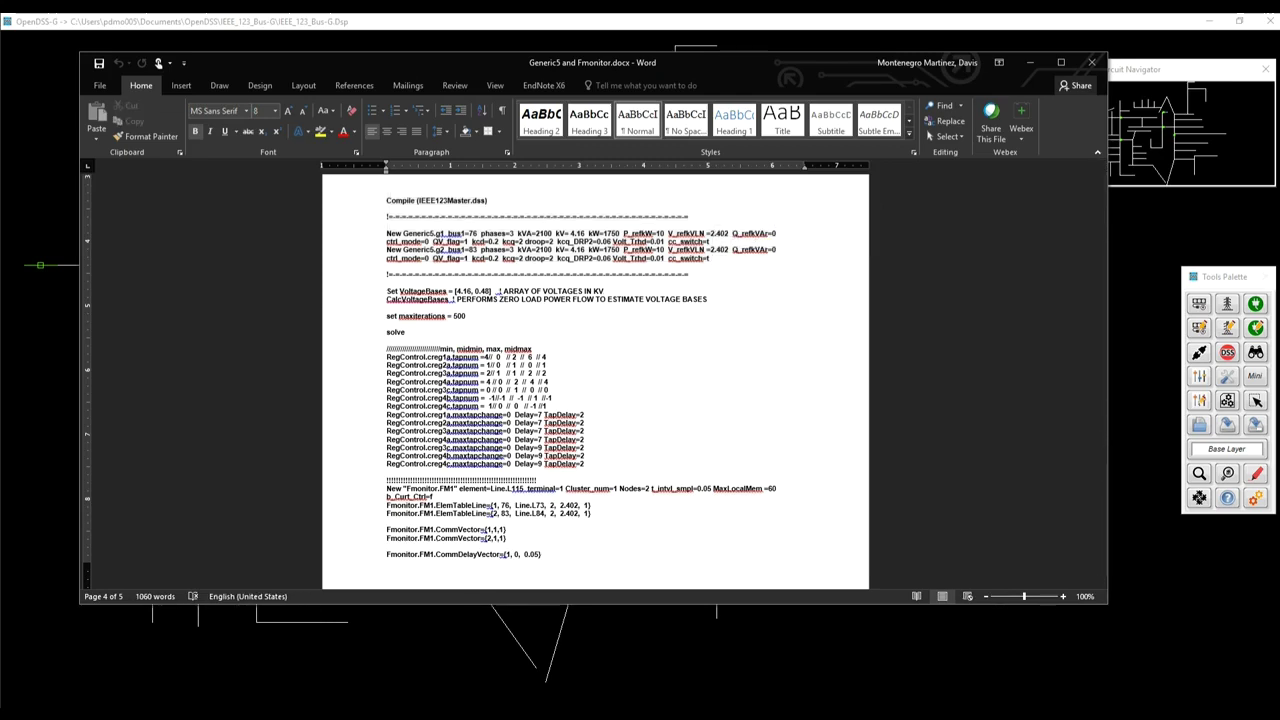
drag(813, 59, 0, 69)
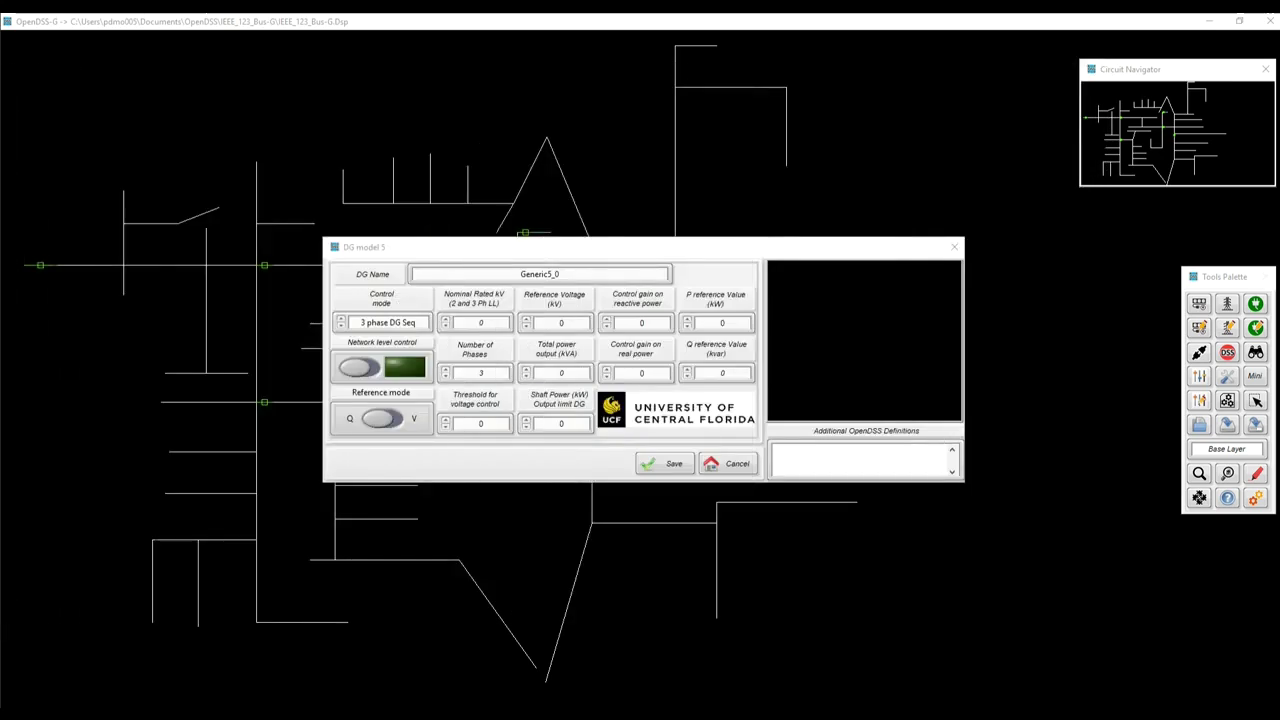
Name the generator g1 and set its nominal rated voltage to 4.16 kV and reference voltage to 2.402 kV
double_click(540, 274)
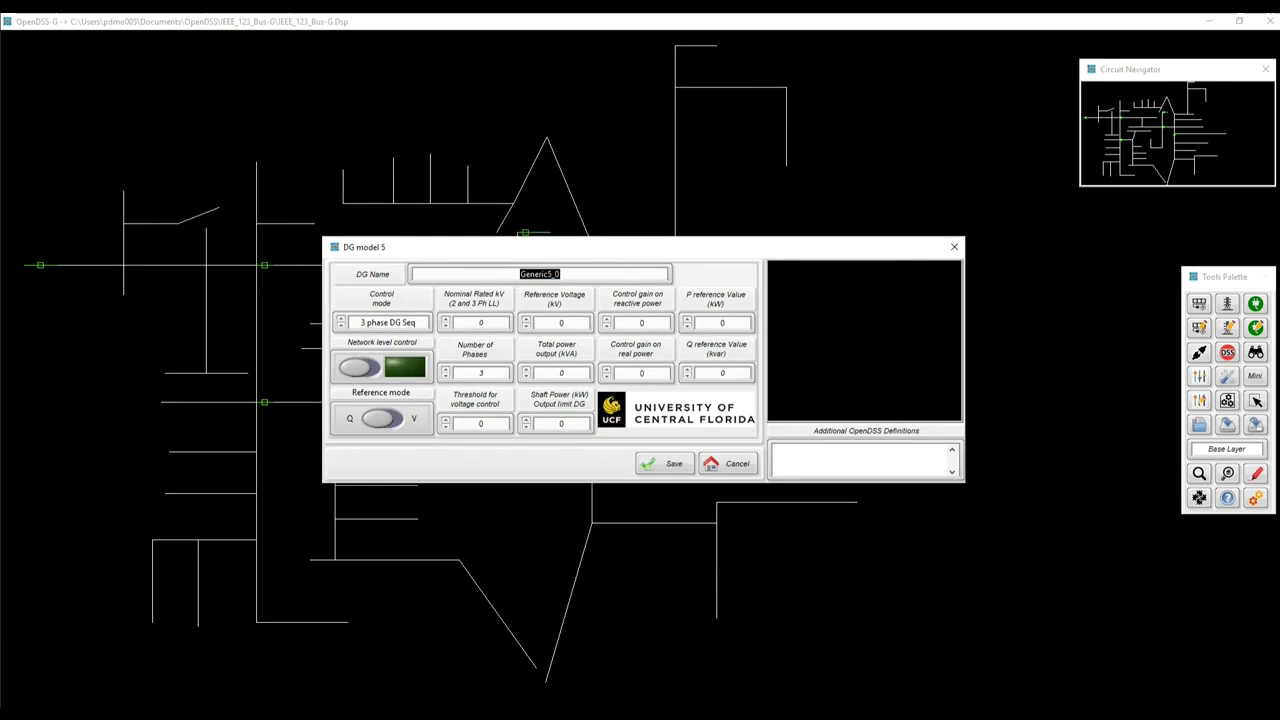
text(g1)
double_click(481, 323)
text(4.16)
key(Tab)
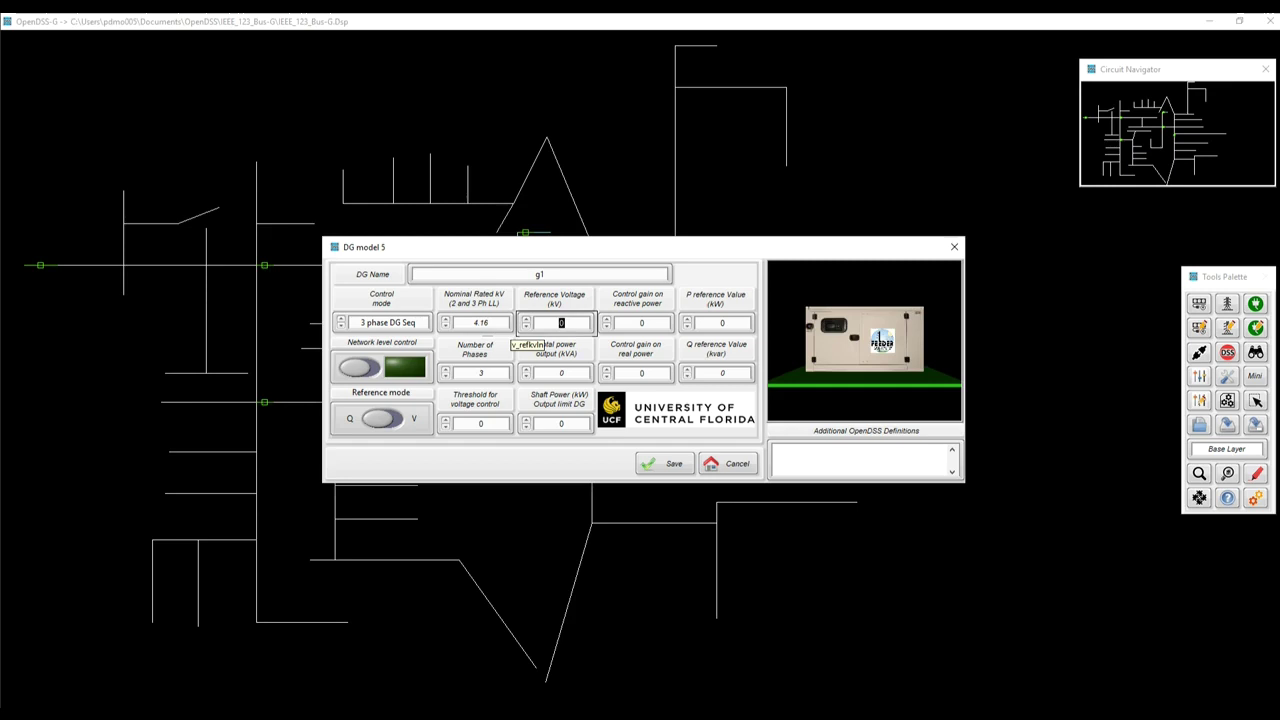
text(2.402)
key(Tab)
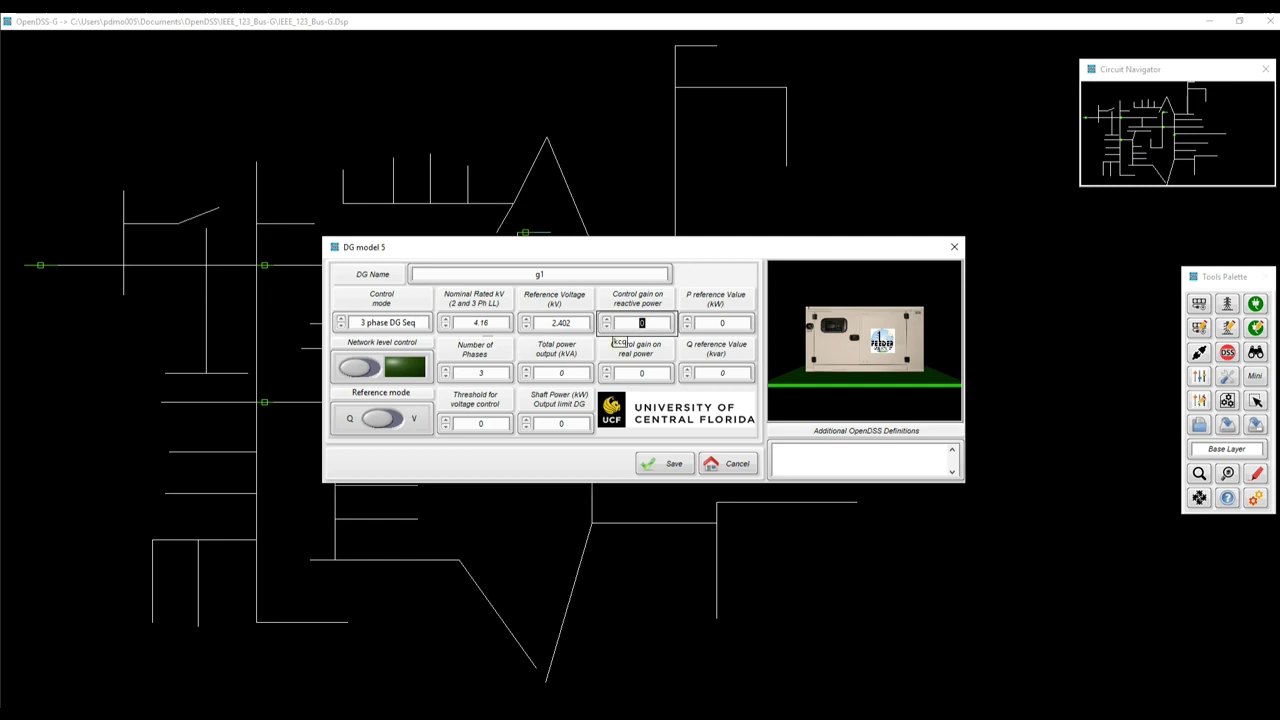
Set g1's control gain on reactive power to 2 and its P reference value to 10 kW
text(2)
key(Tab)
text(10)
key(Tab)
key(Tab)
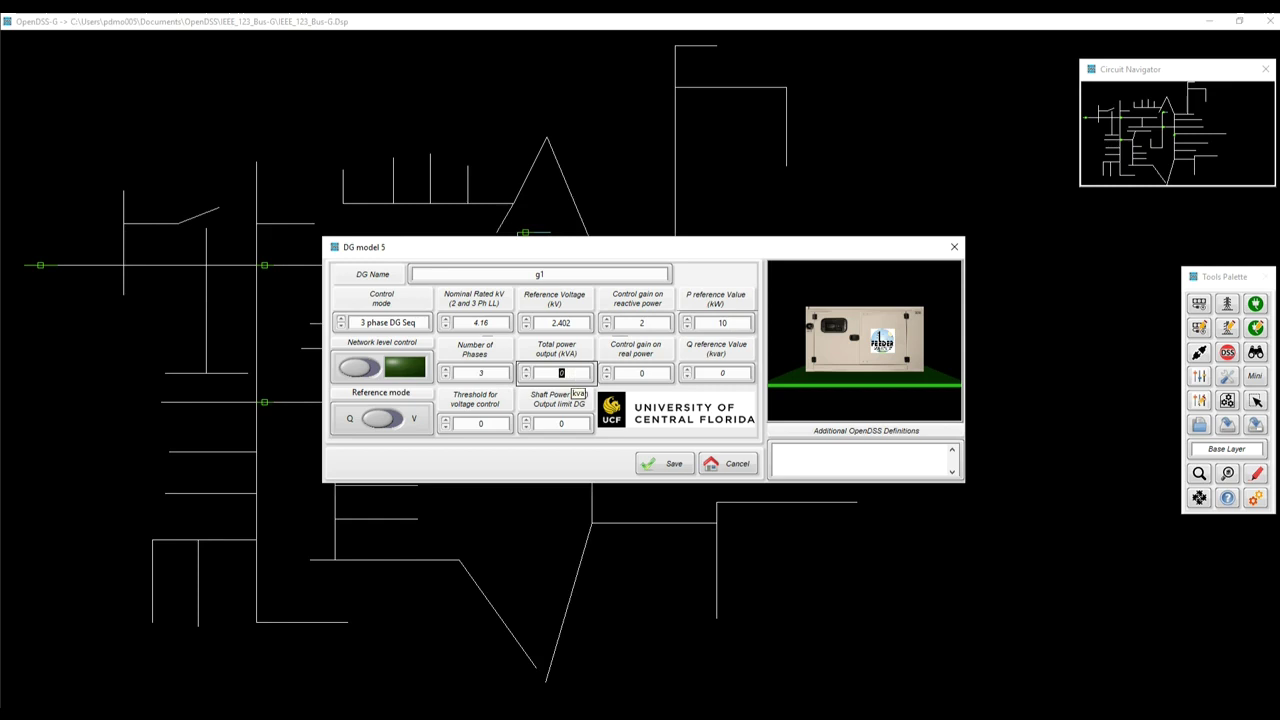
Set g1's total power output to 2100 kVA and its shaft power output limit to 1750 kW
text(2100)
key(Tab)
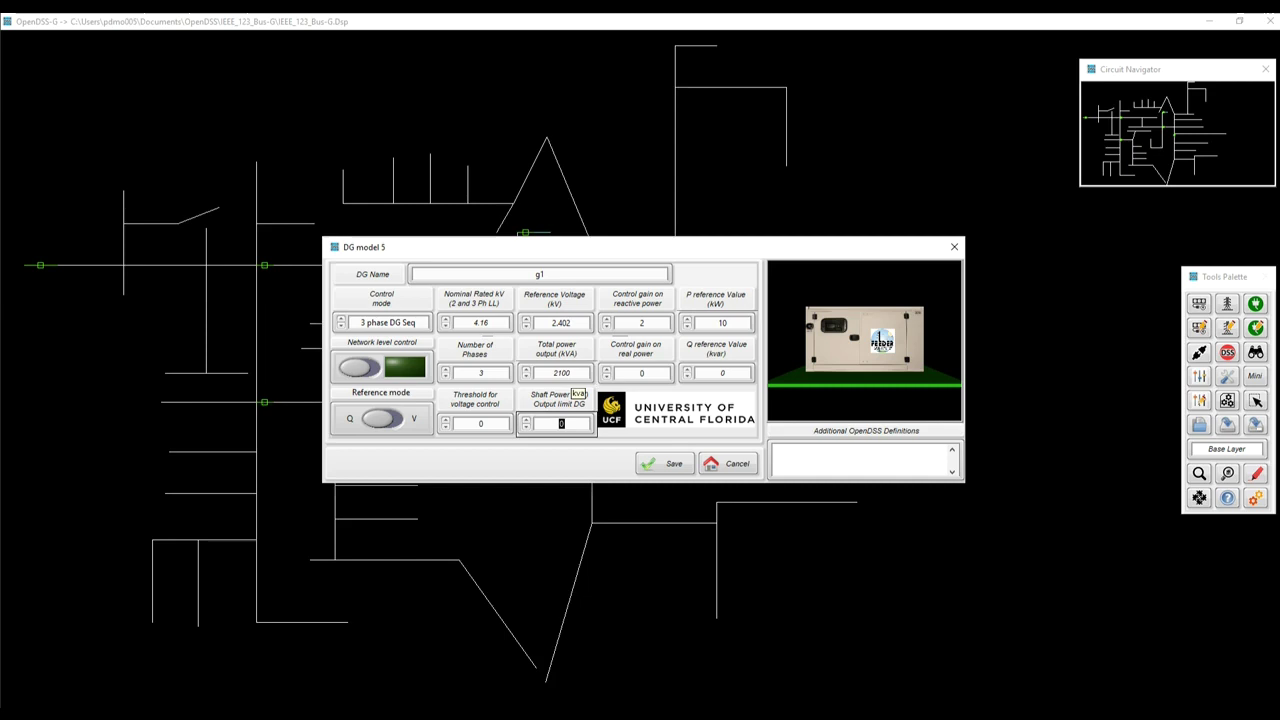
text(1750)
key(Tab)
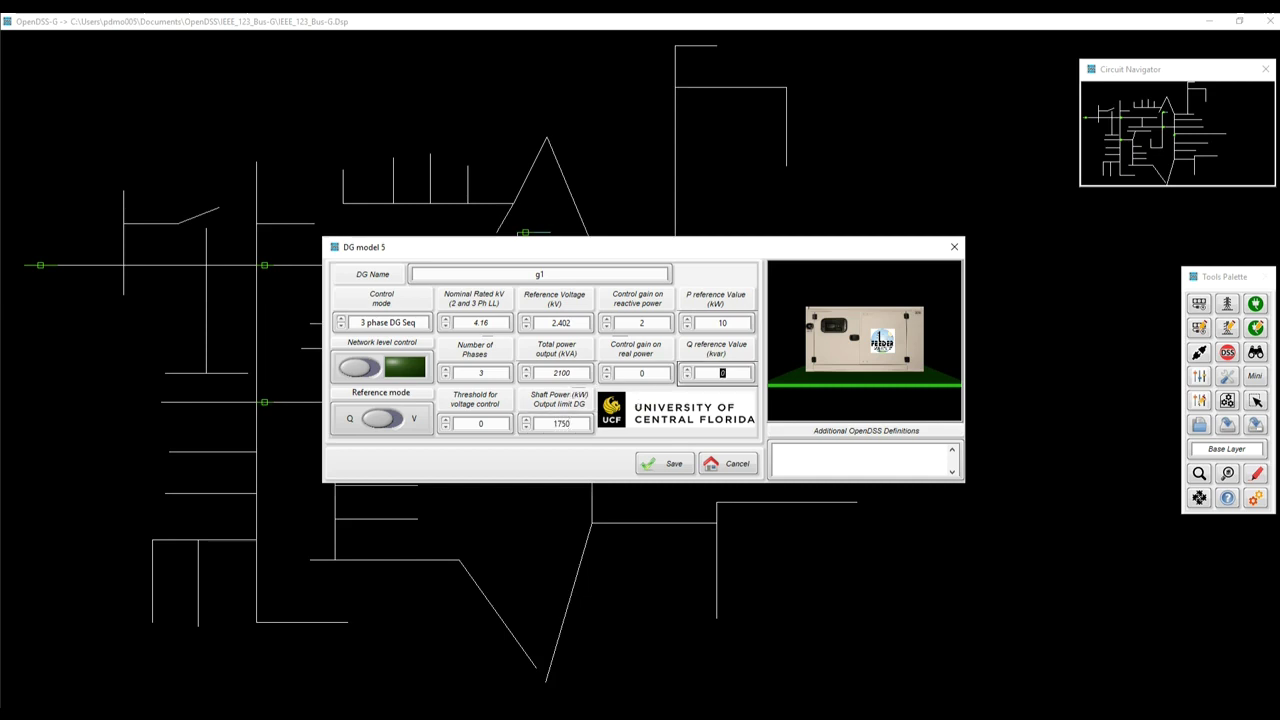
Set g1's threshold for voltage control to 0.01 and its control gain on real power to 0.2
key(Tab)
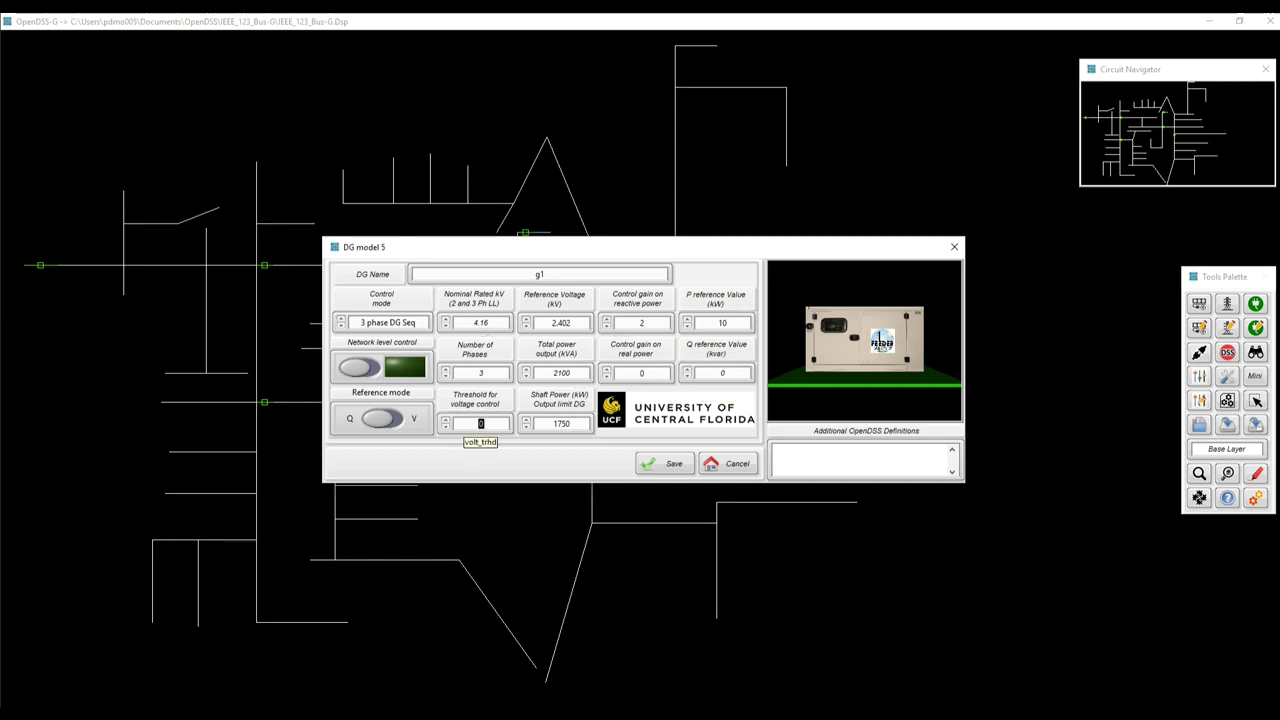
text(0.01)
key(Tab)
text(0.2)
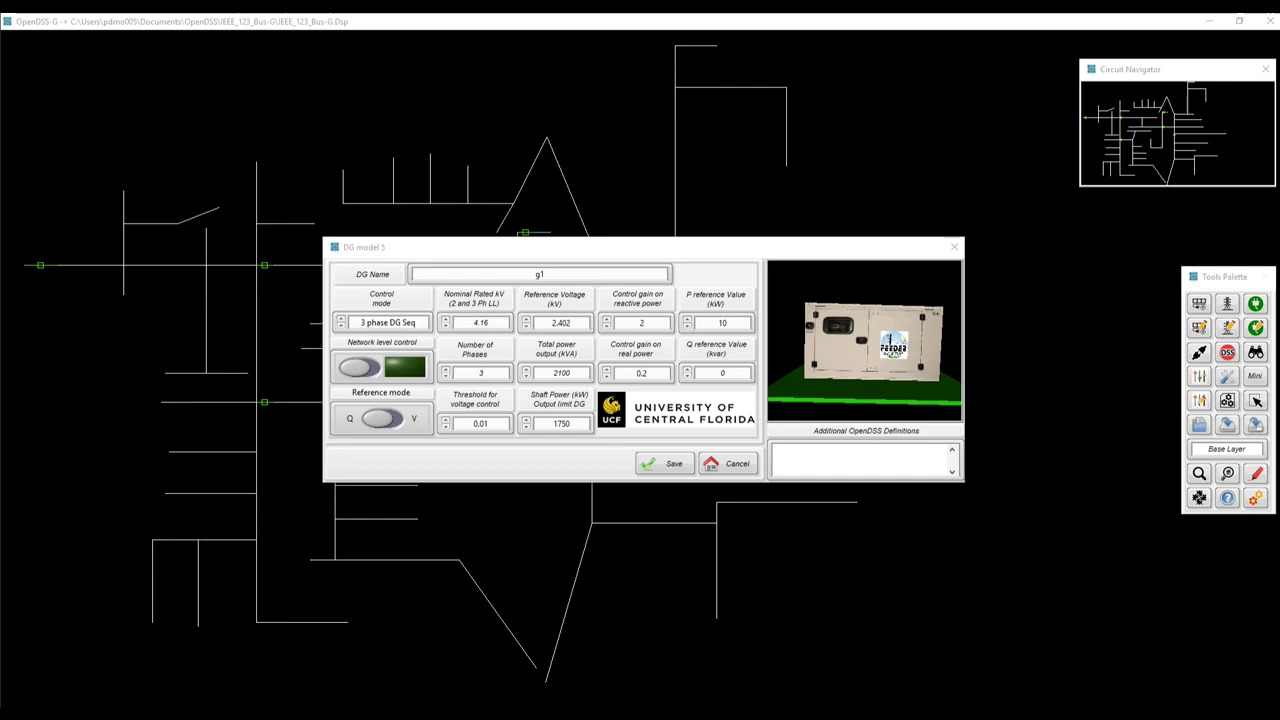
Add the extra definitions droop=2 kcq_DRP2=0.06 to g1, enable network level control and save the generator
click(778, 451)
text(droop=2  kcq_DRP2=0.06)
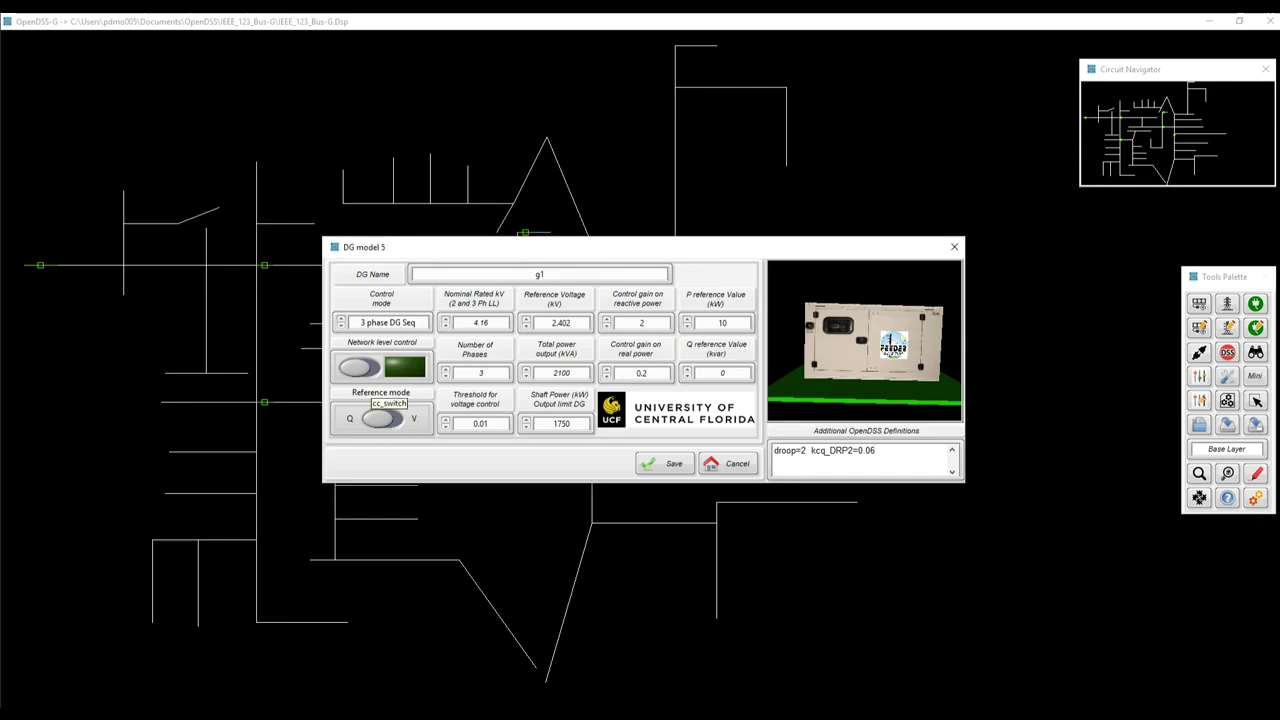
click(367, 371)
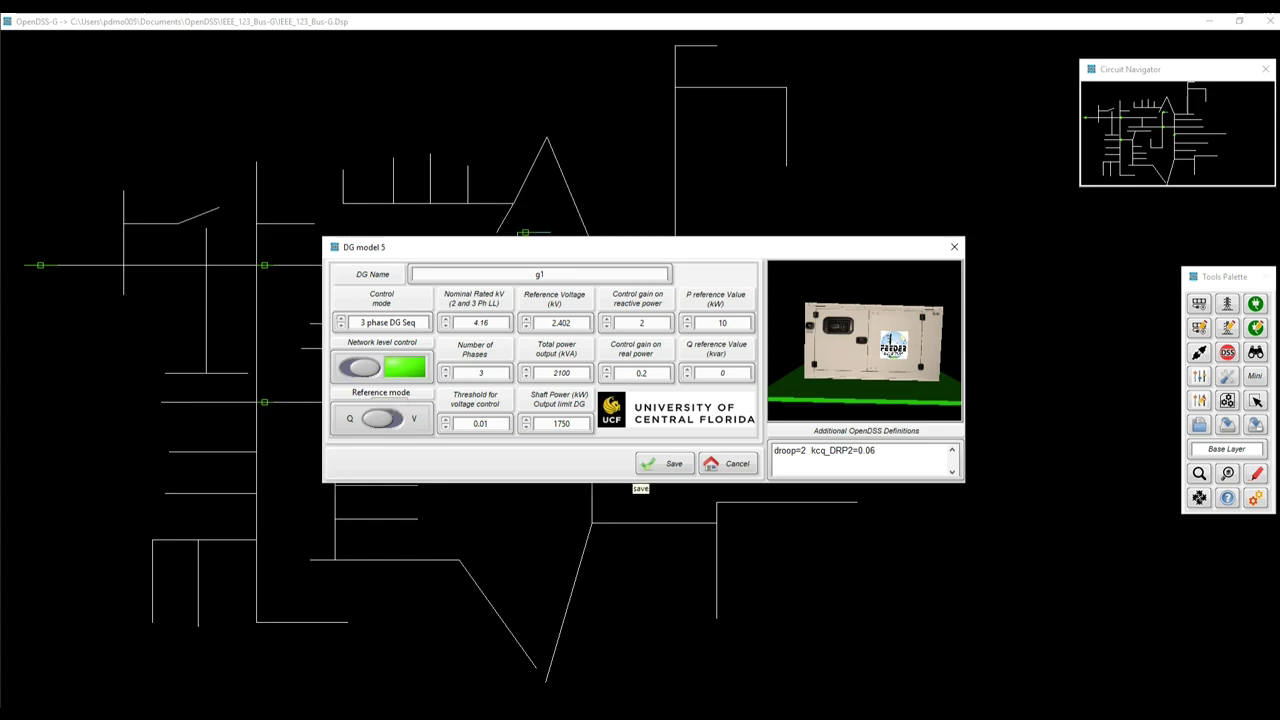
click(645, 465)
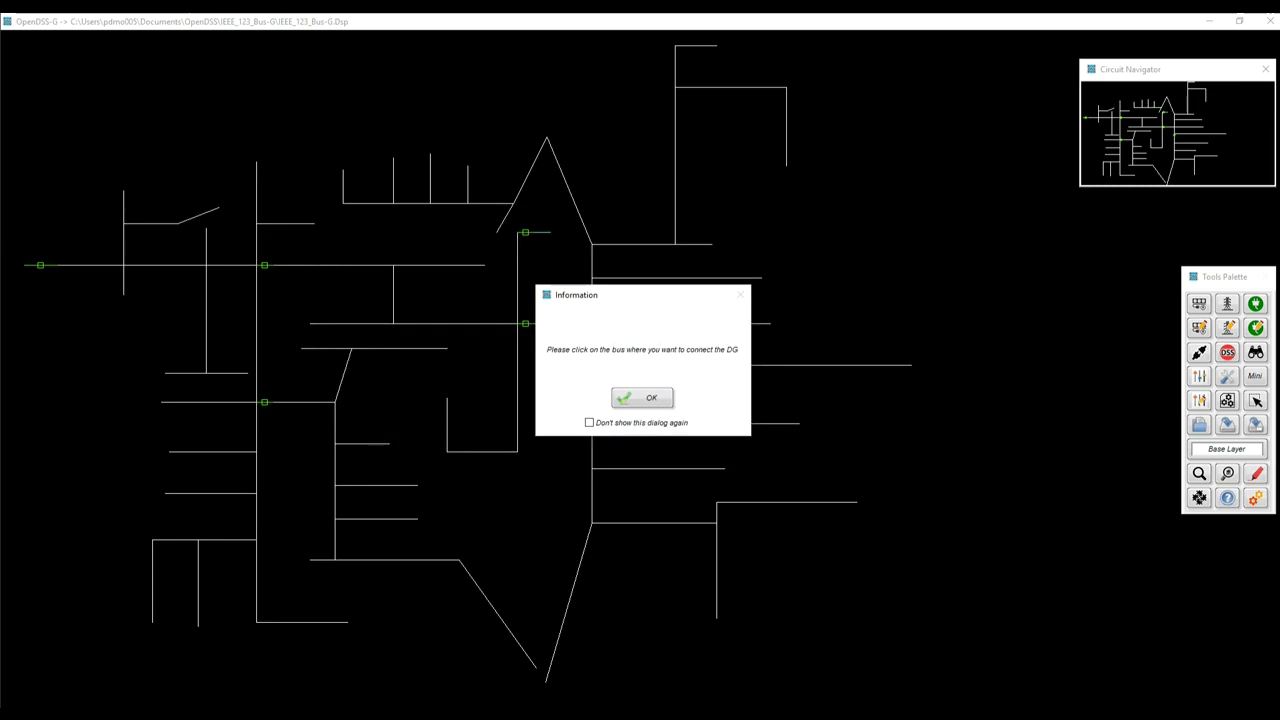
Connect g1 to bus 76, wiring phases A, B and C to bus terminals 1, 2 and 3
key(Return)
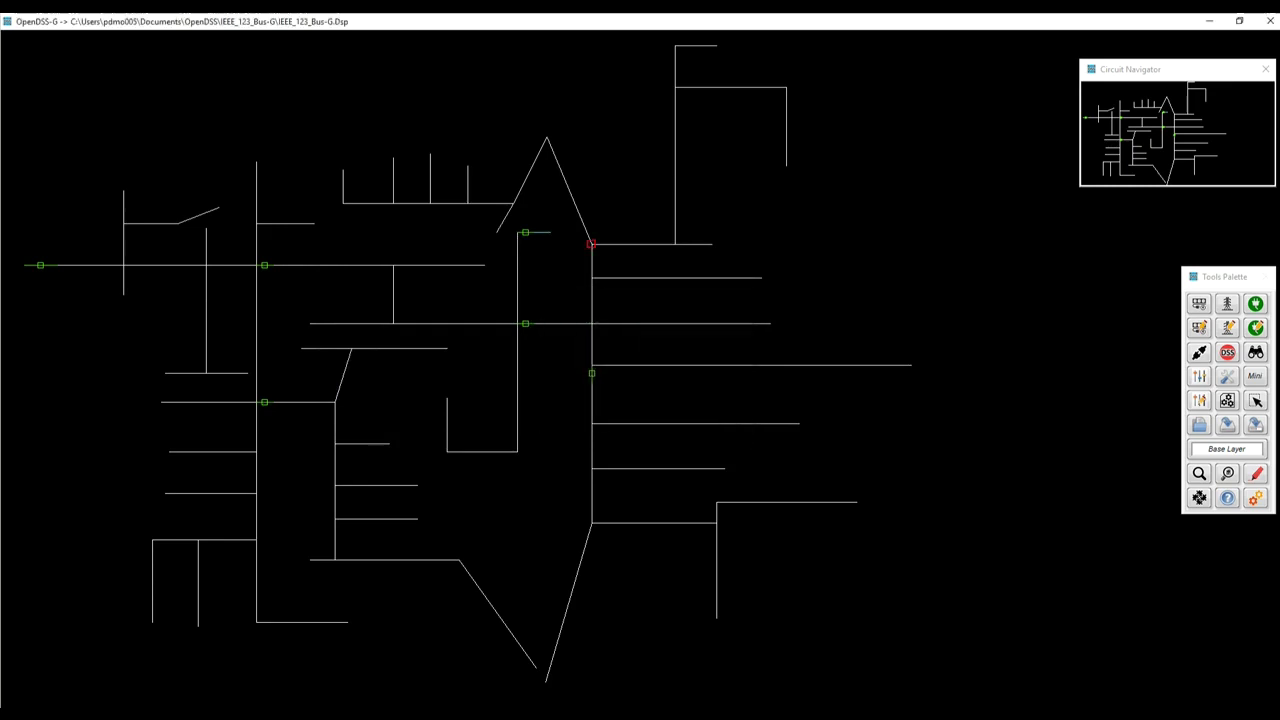
click(591, 244)
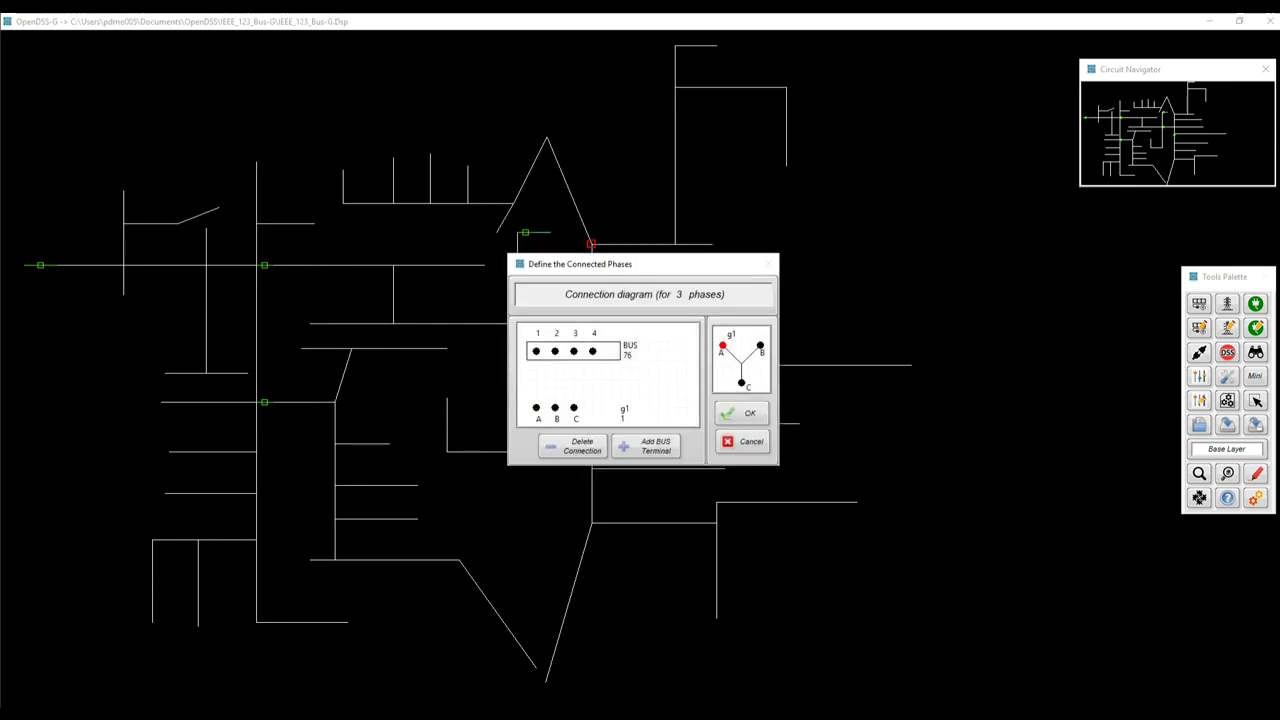
click(536, 408)
click(536, 351)
click(555, 408)
click(555, 351)
click(573, 408)
click(573, 351)
click(742, 413)
Show the element names on the circuit diagram and flag the Generic5 generators in yellow
right_click(808, 290)
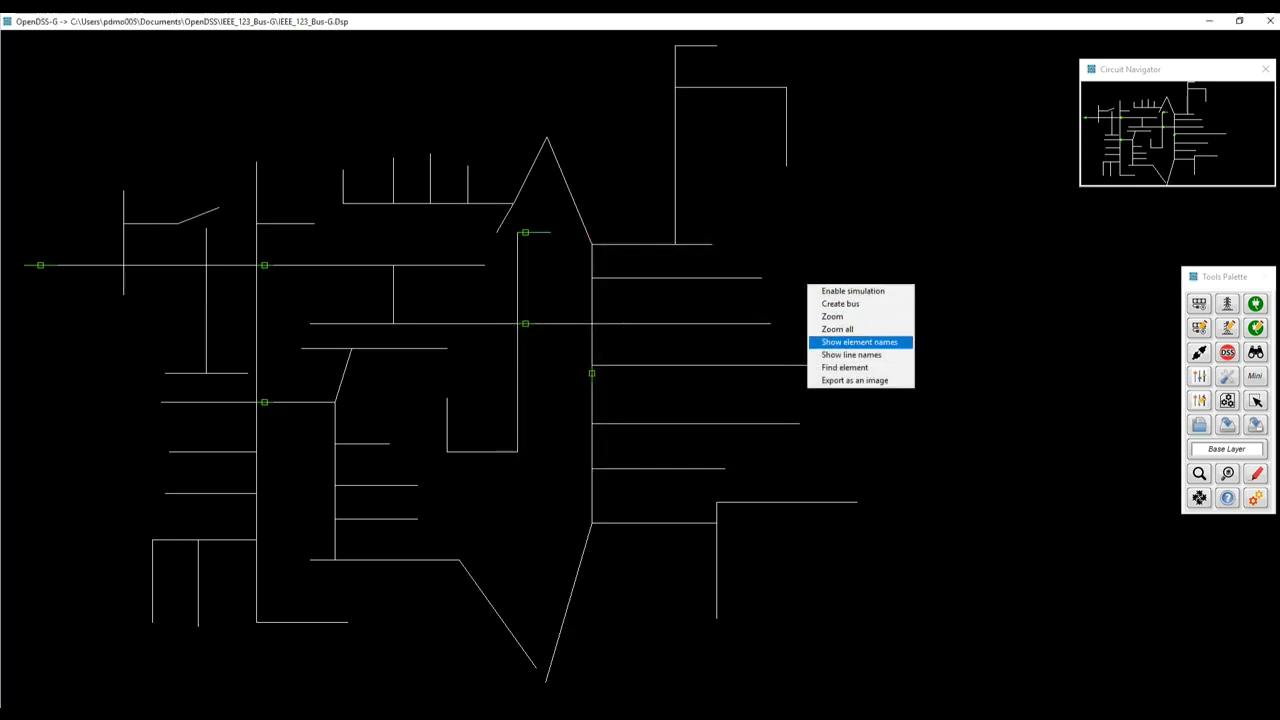
click(859, 342)
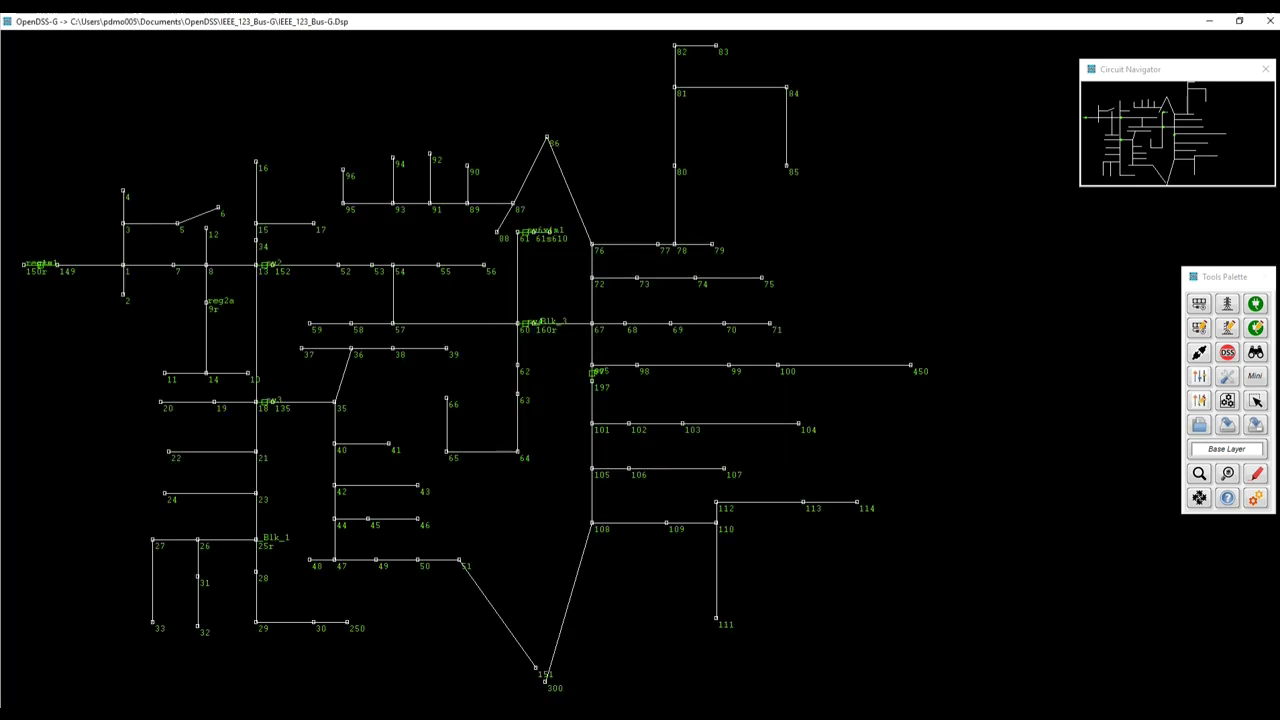
click(1256, 400)
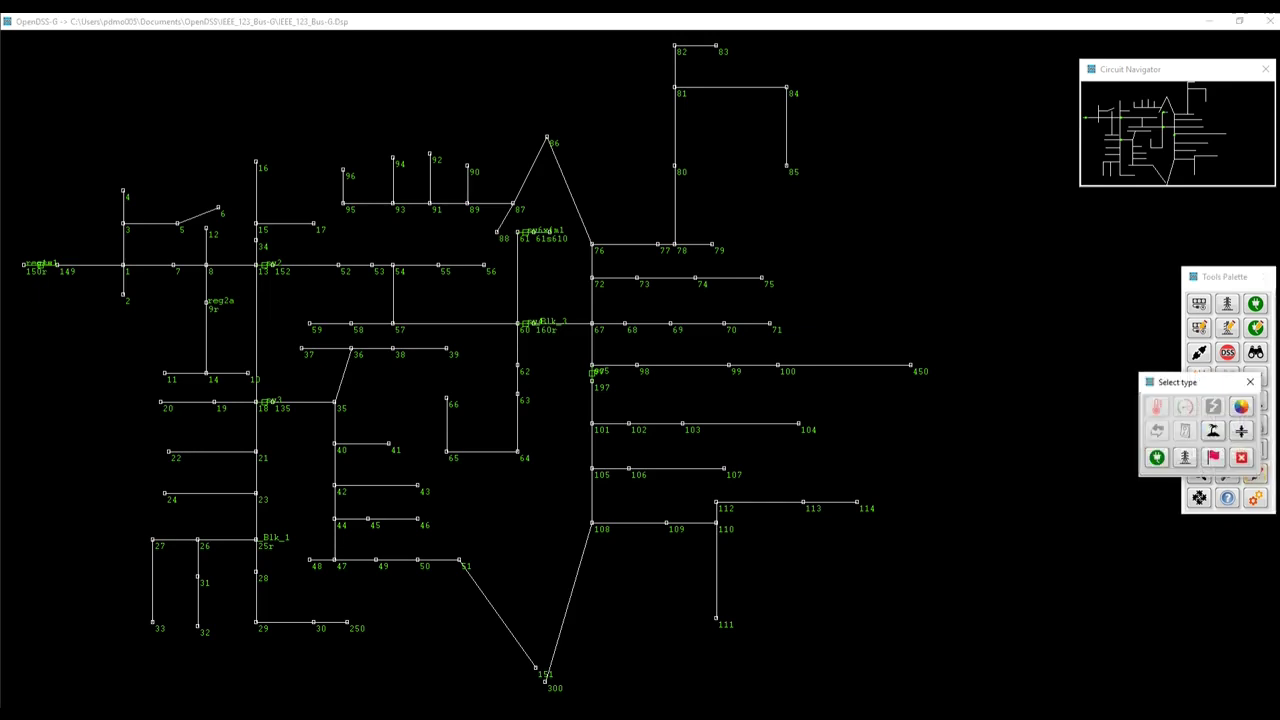
click(1209, 456)
click(666, 303)
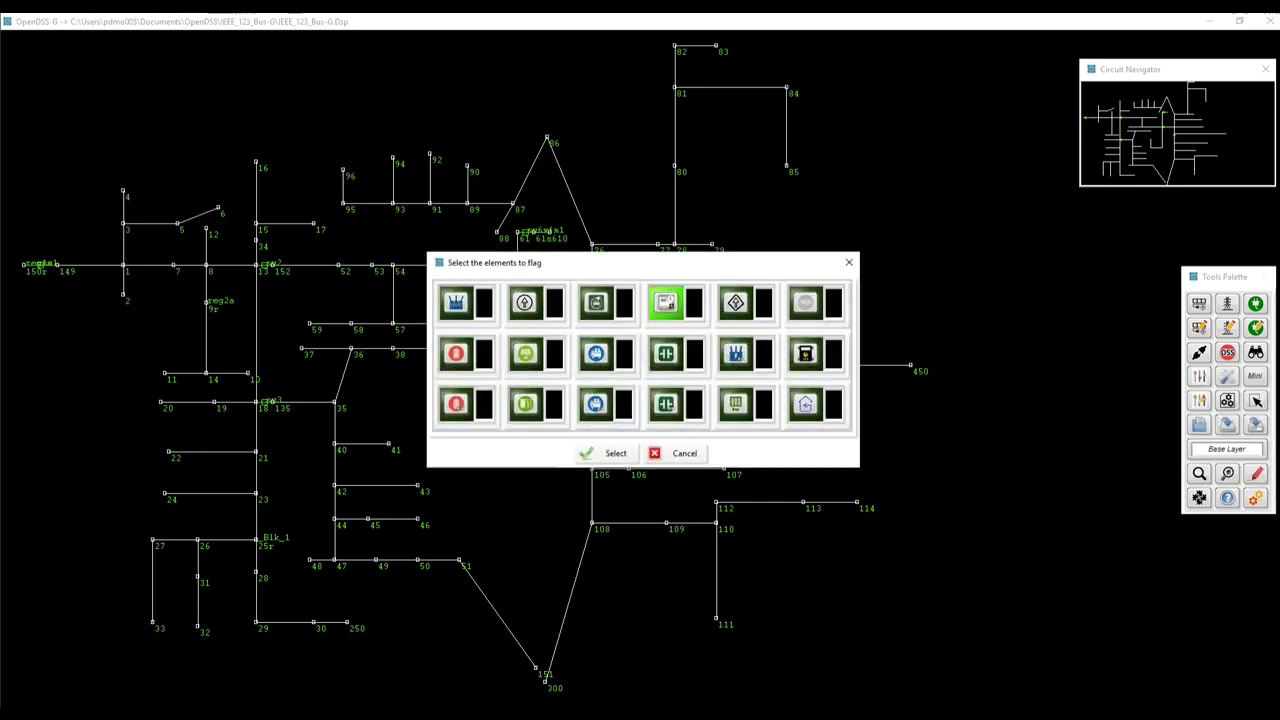
click(694, 303)
click(813, 366)
click(606, 454)
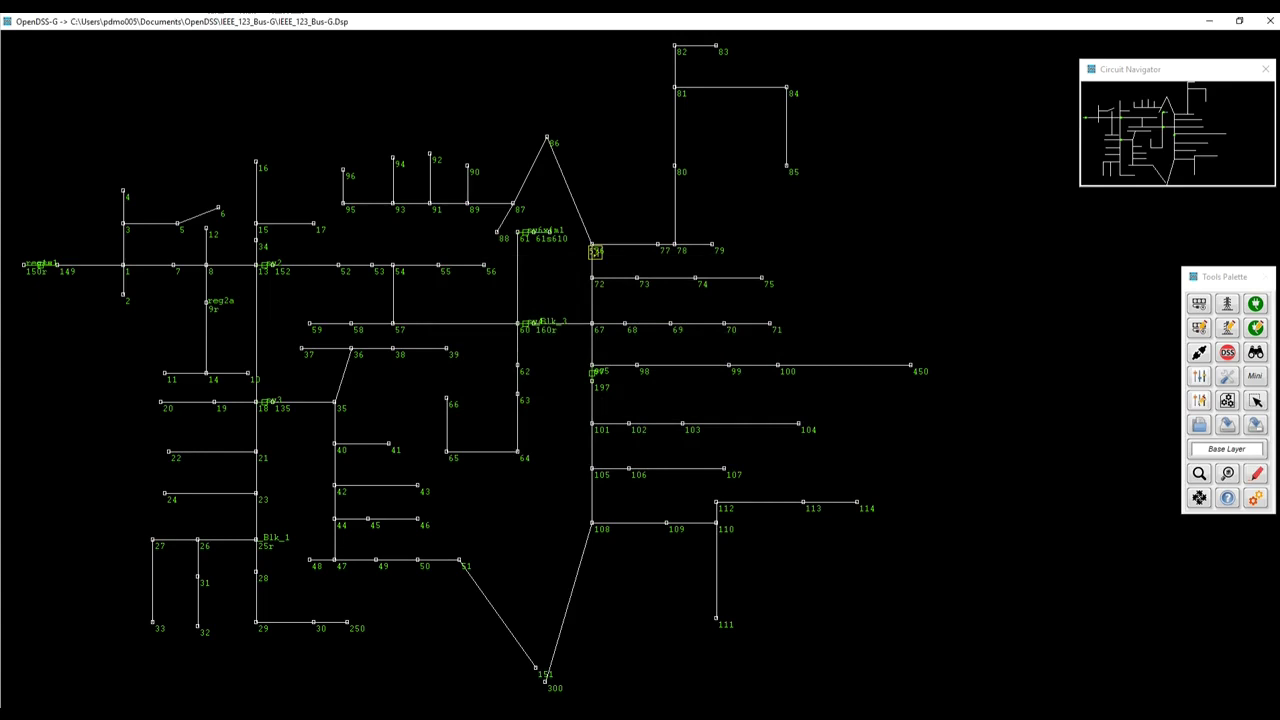
right_click(837, 297)
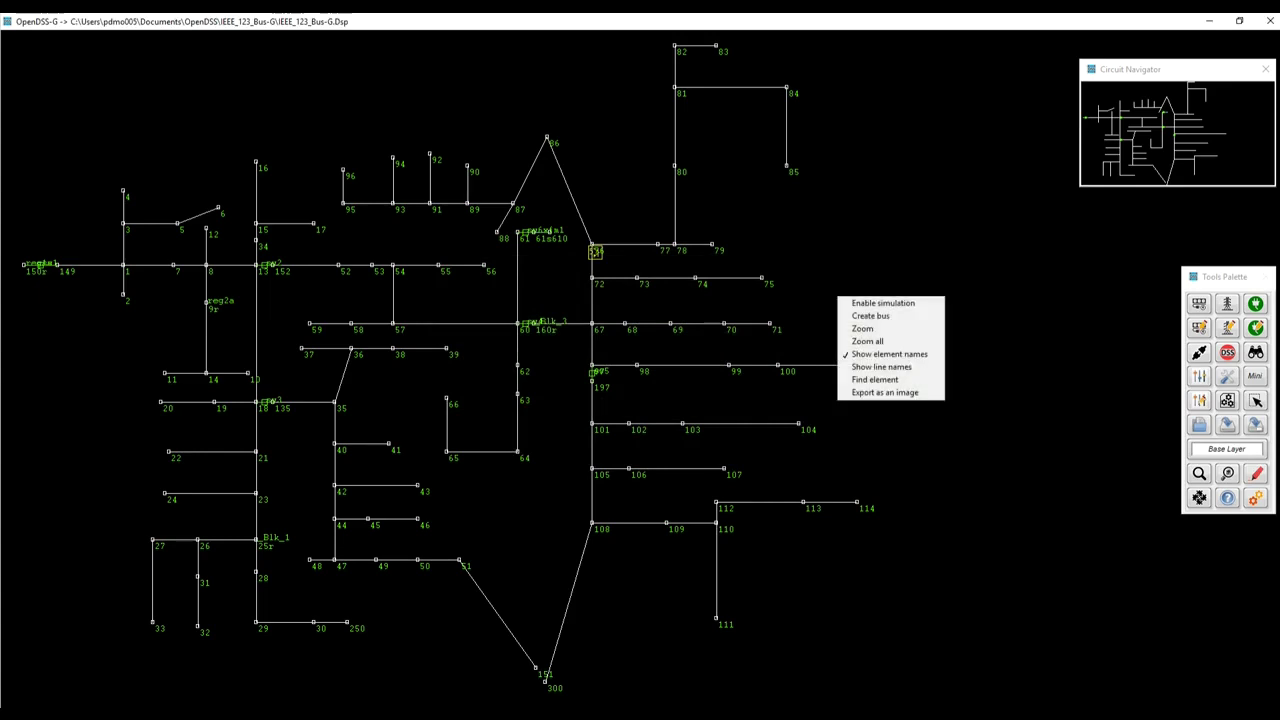
click(864, 328)
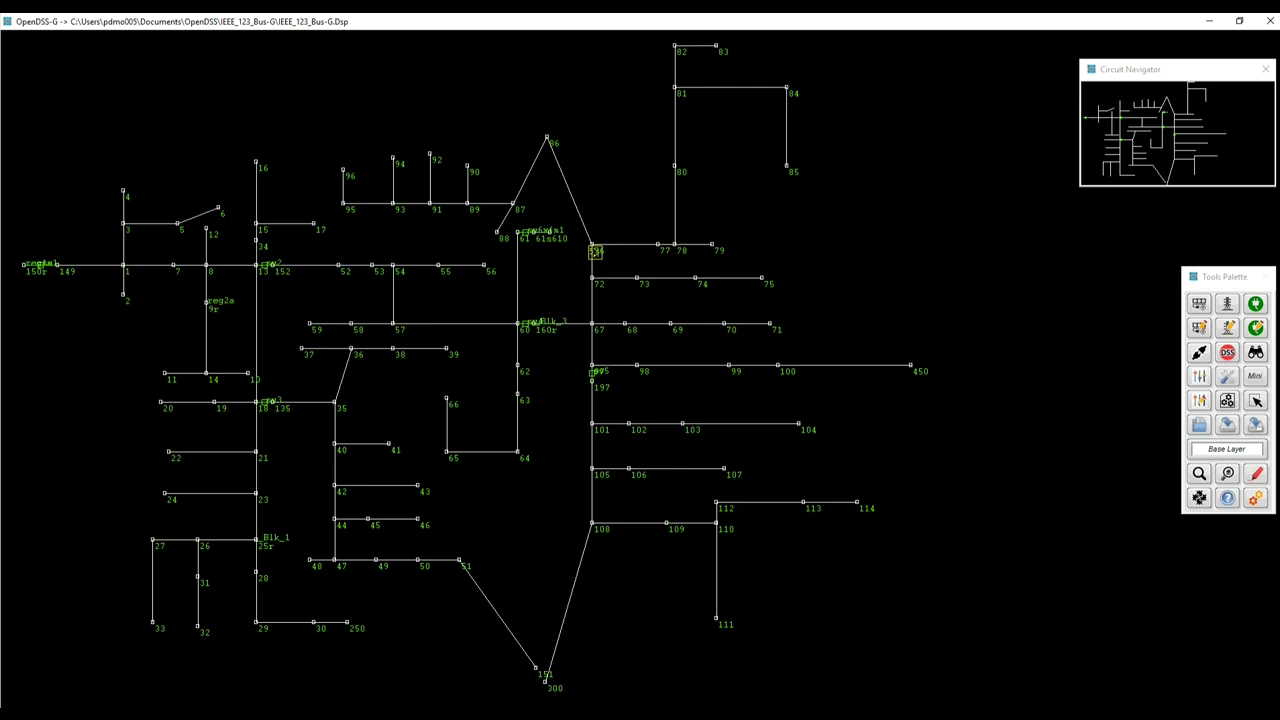
Add a second Generic5 generator (DG model 5) and name it g2
click(1256, 304)
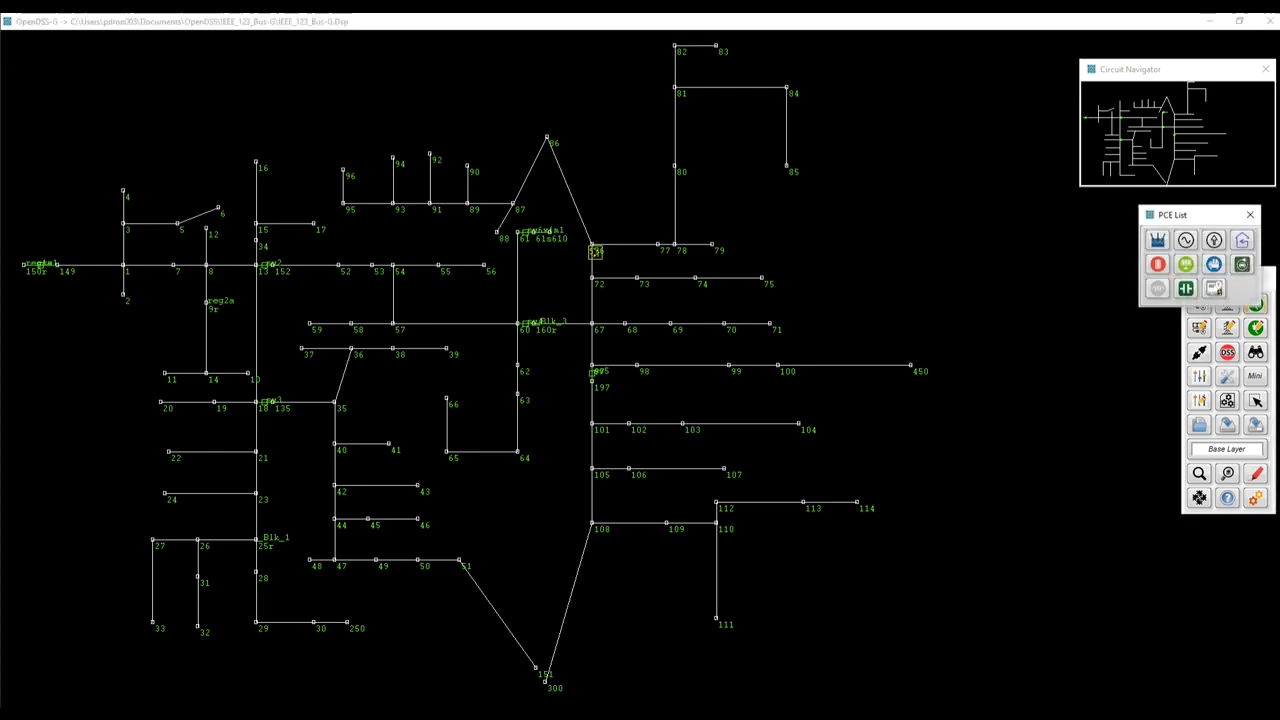
click(1242, 264)
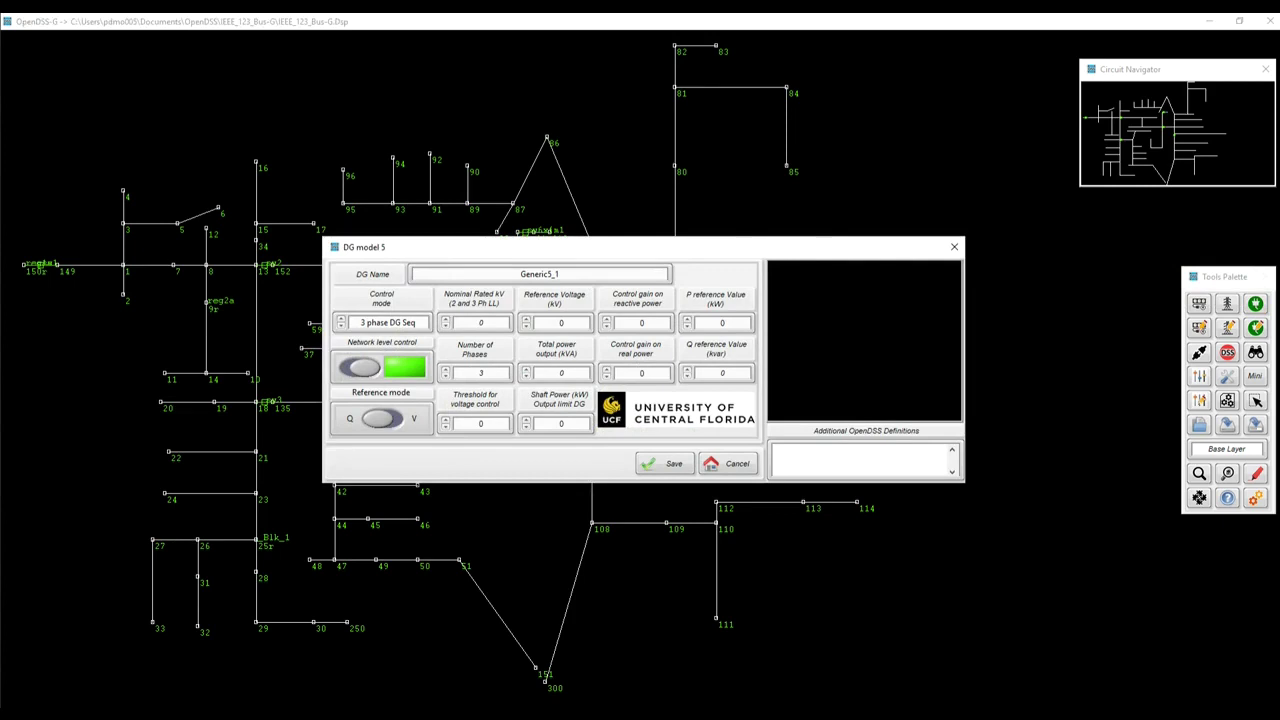
double_click(540, 274)
text(g4)
Set g2's nominal rated voltage to 4.16 kV, reference voltage to 2.402 kV and control gain on reactive power to 2
double_click(481, 323)
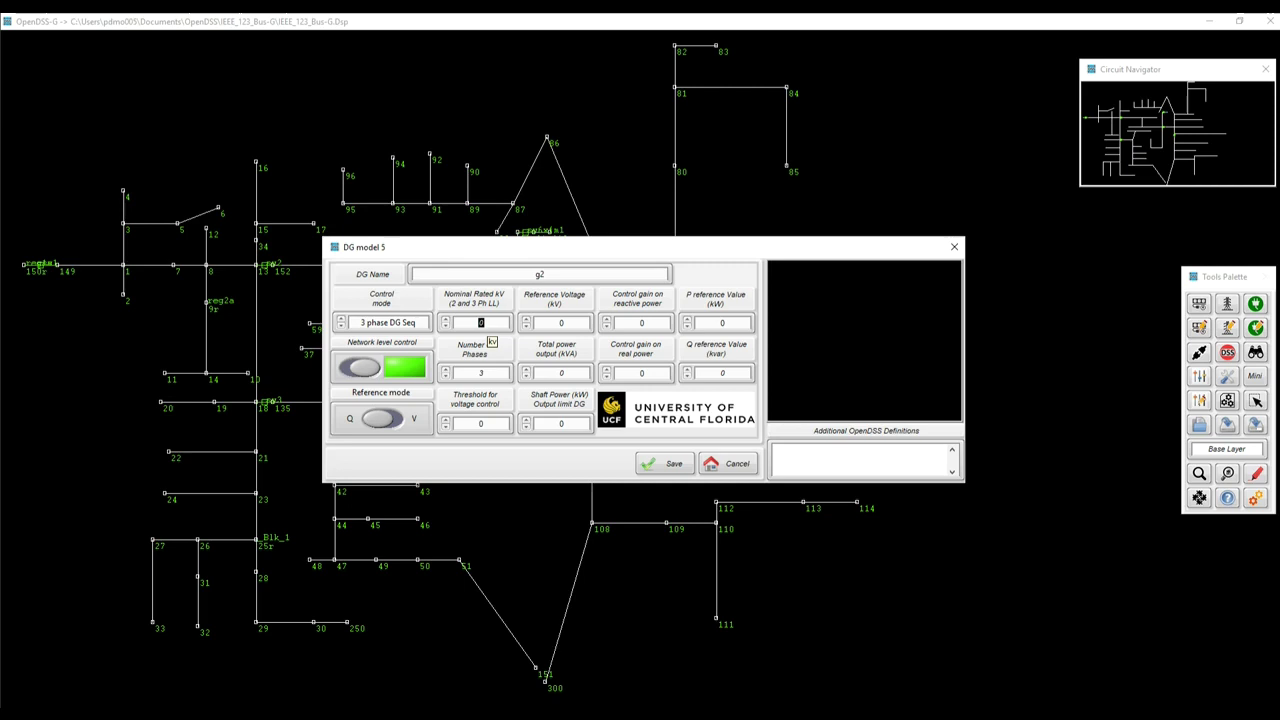
text(4.16)
key(Tab)
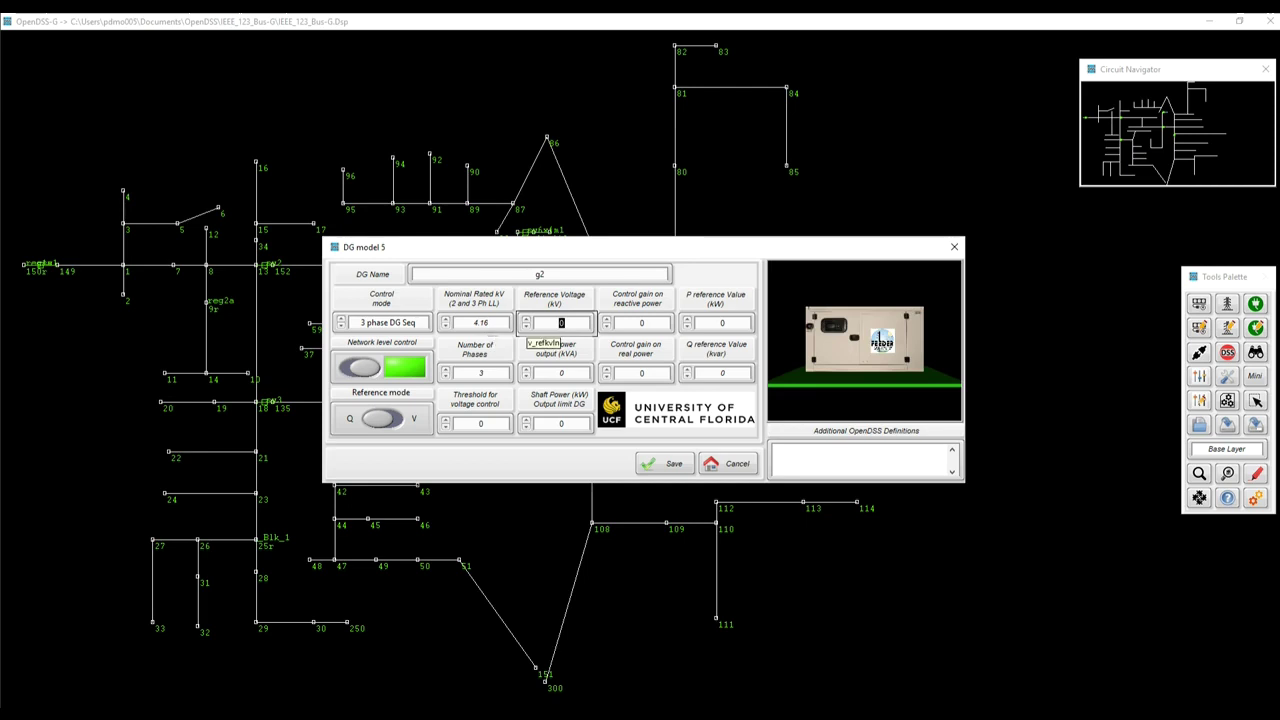
text(2.402)
key(Tab)
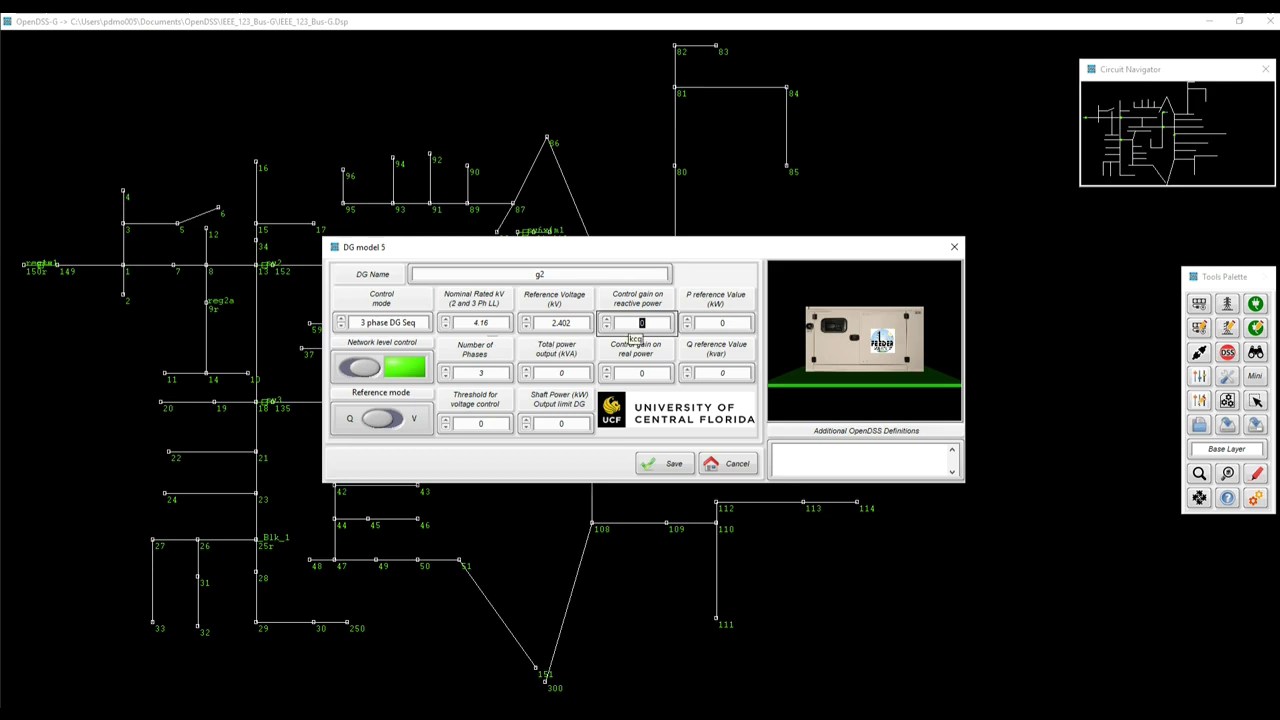
text(2)
key(Tab)
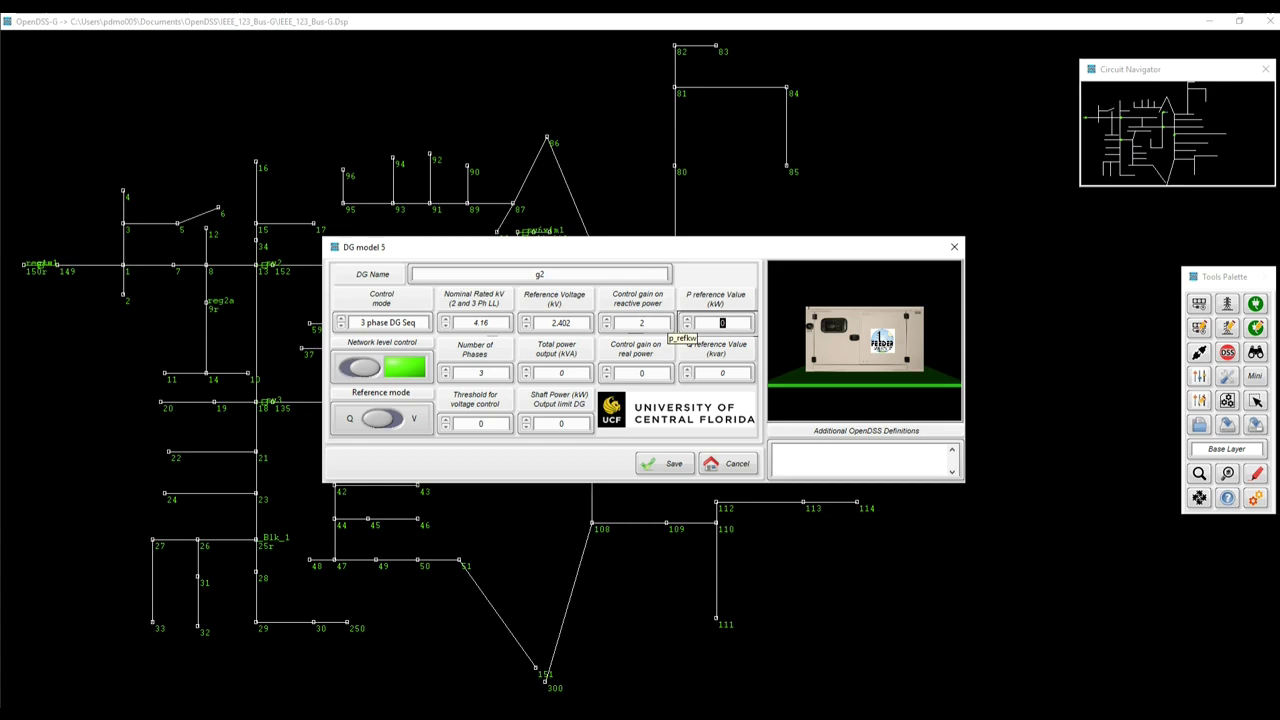
Set g2's P reference to 10 kW, total power output to 2100 kVA and shaft power output limit to 1750 kW
text(10)
key(Tab)
key(Tab)
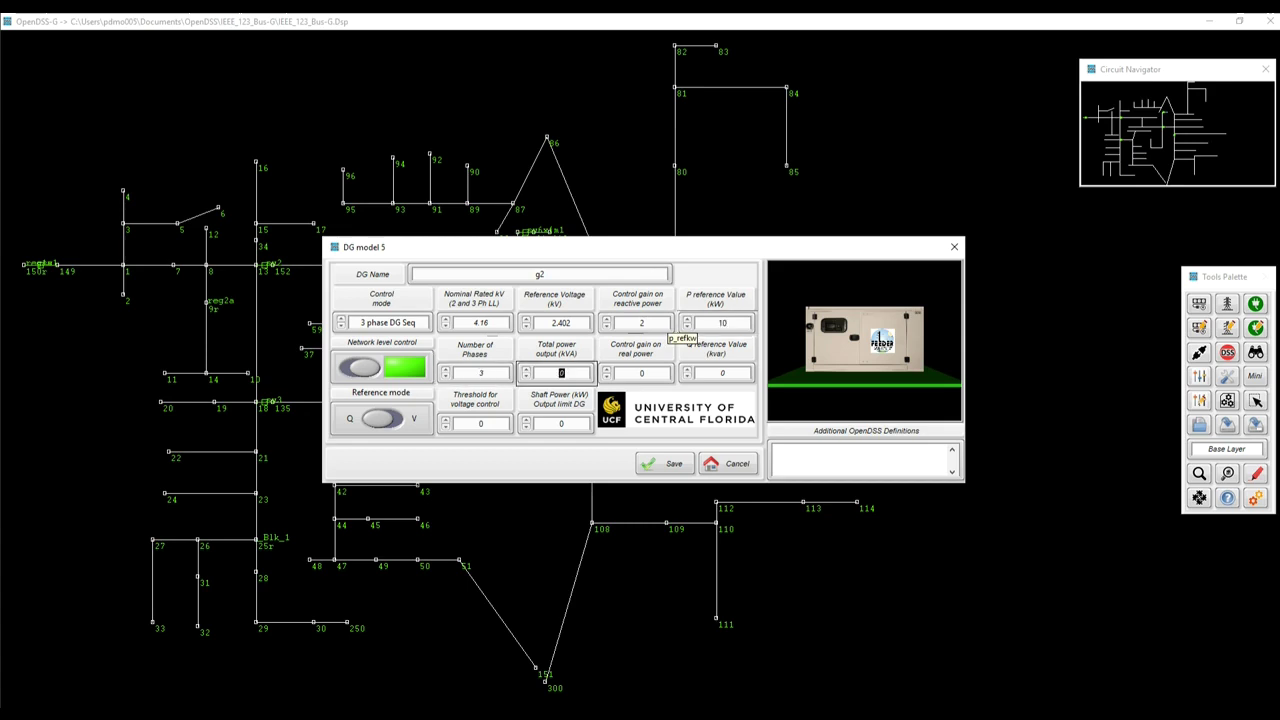
text(2100)
key(Tab)
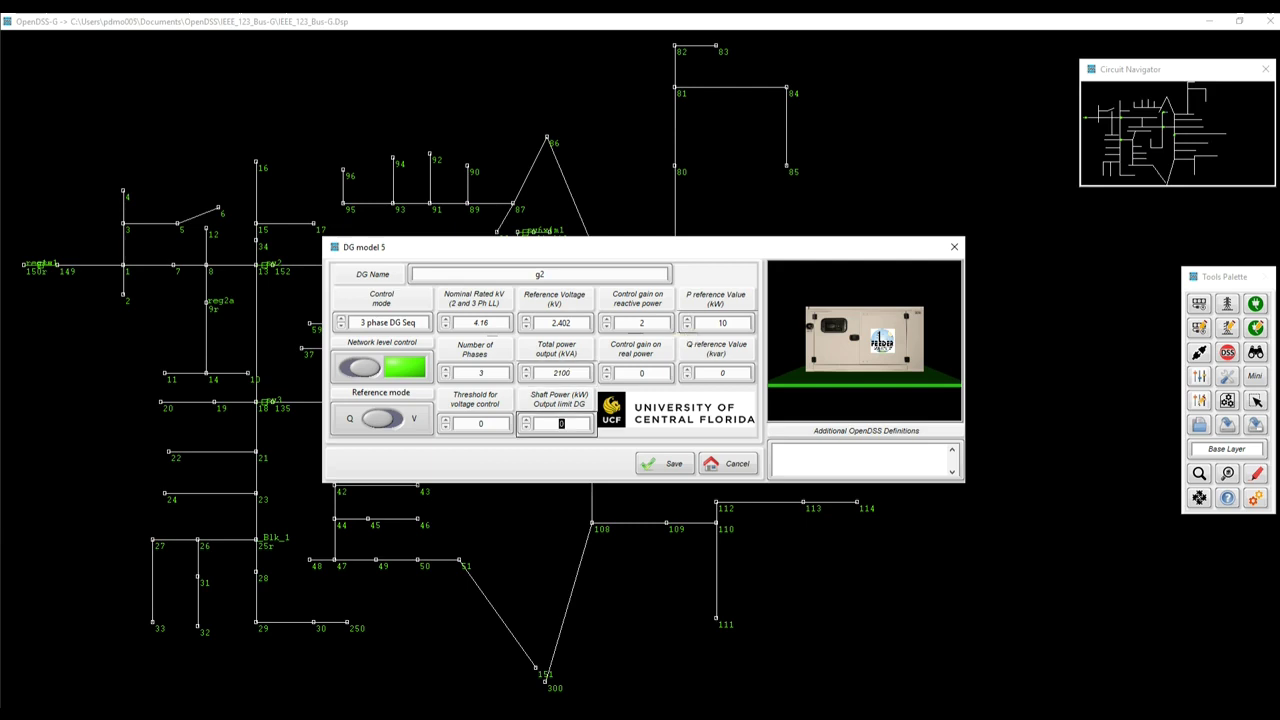
text(1750)
key(Tab)
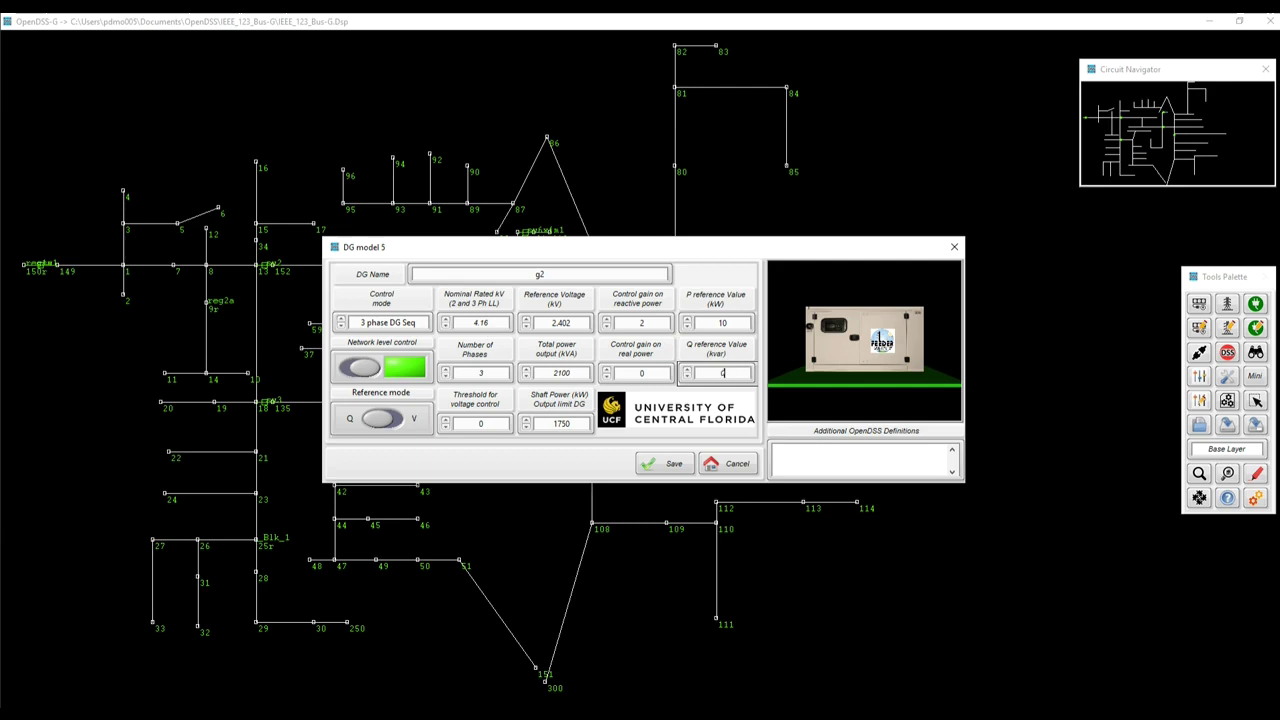
Set g2's voltage control threshold to 0.01 and real power gain to 0.2, add the definitions droop=2 kcq_DRP2=0.06, and save
key(Tab)
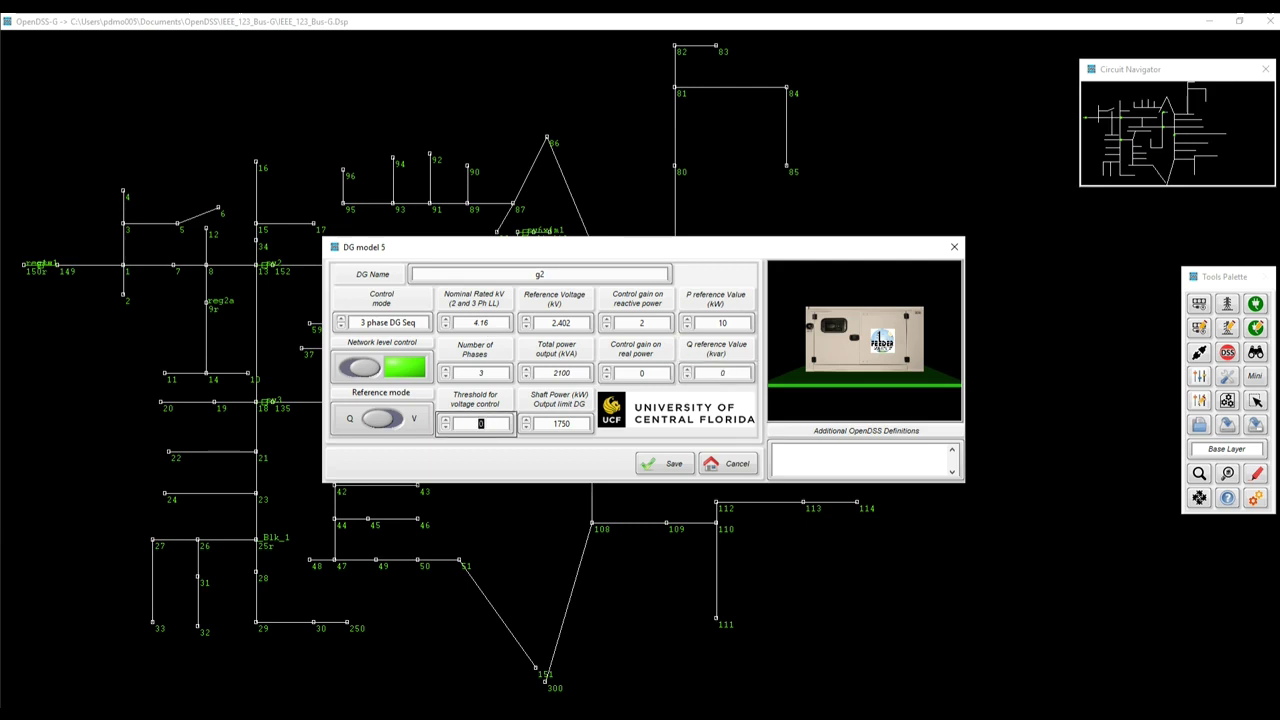
text(0.01)
key(Tab)
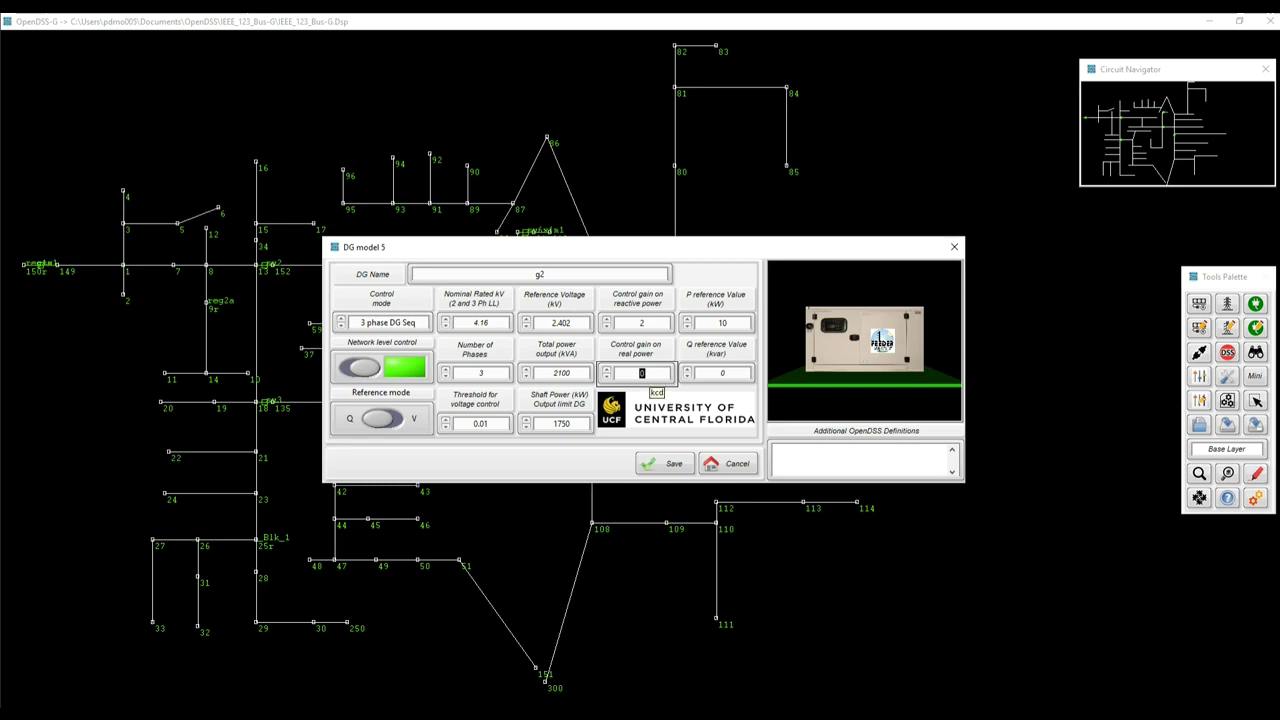
text(0.2)
key(Return)
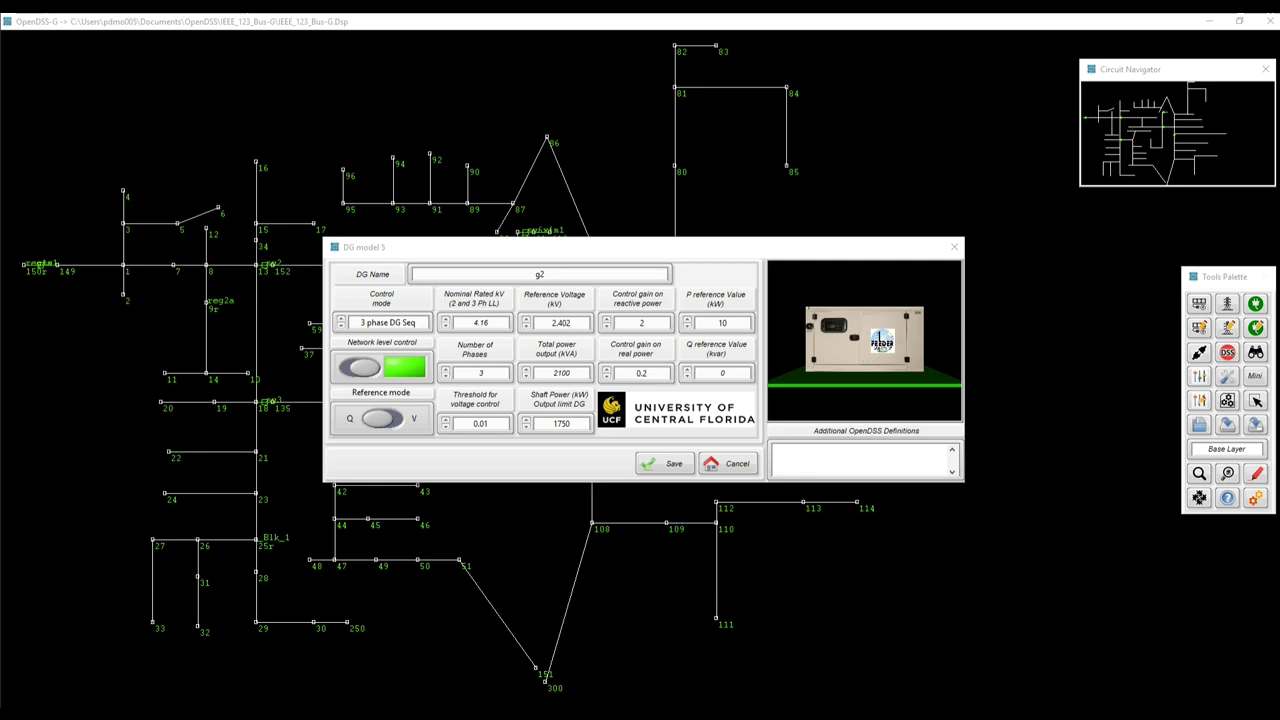
click(858, 459)
text(droop=2  kcq_DRP2=0.06)
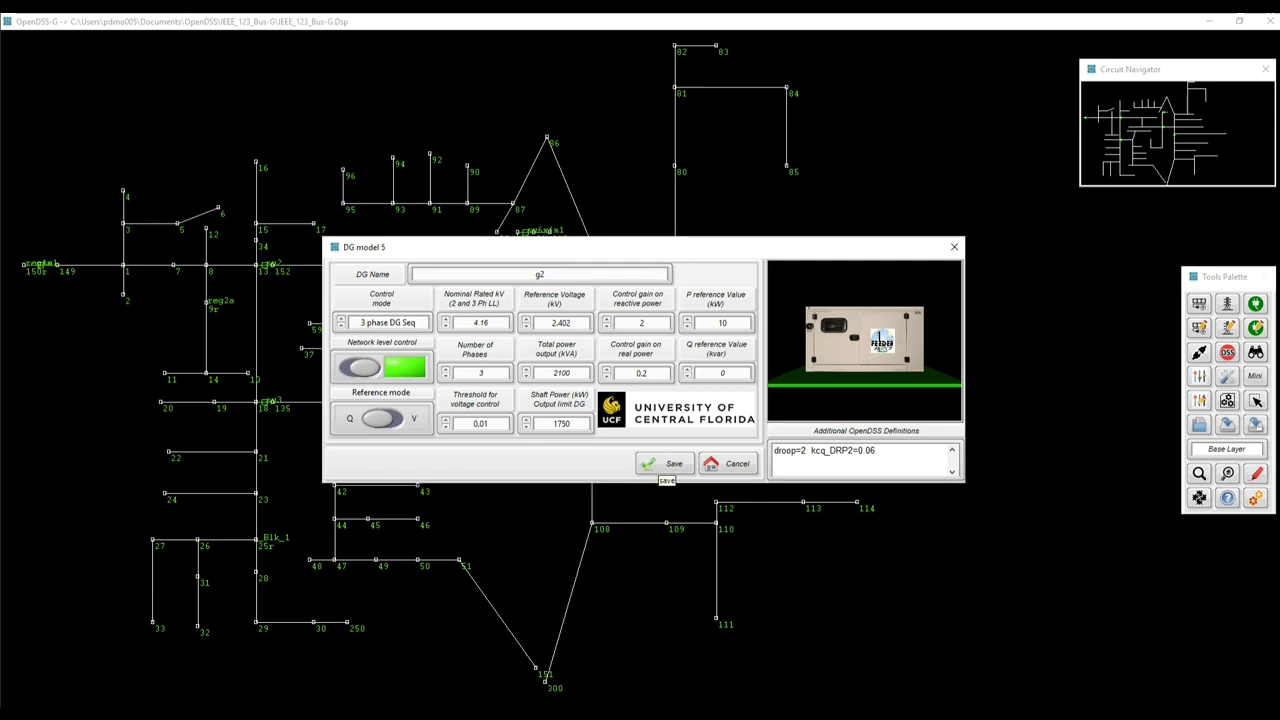
click(665, 463)
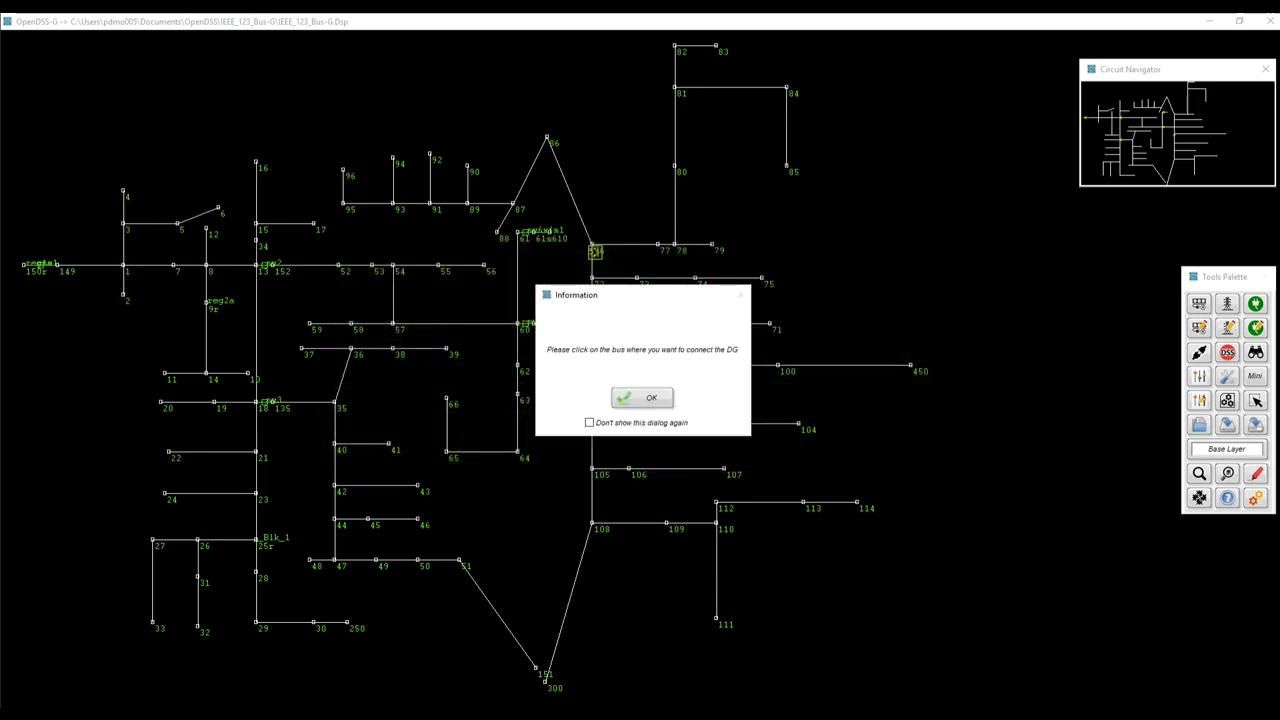
Connect g2 to bus 83, wiring phases A, B and C to bus terminals 1, 2 and 3
click(642, 398)
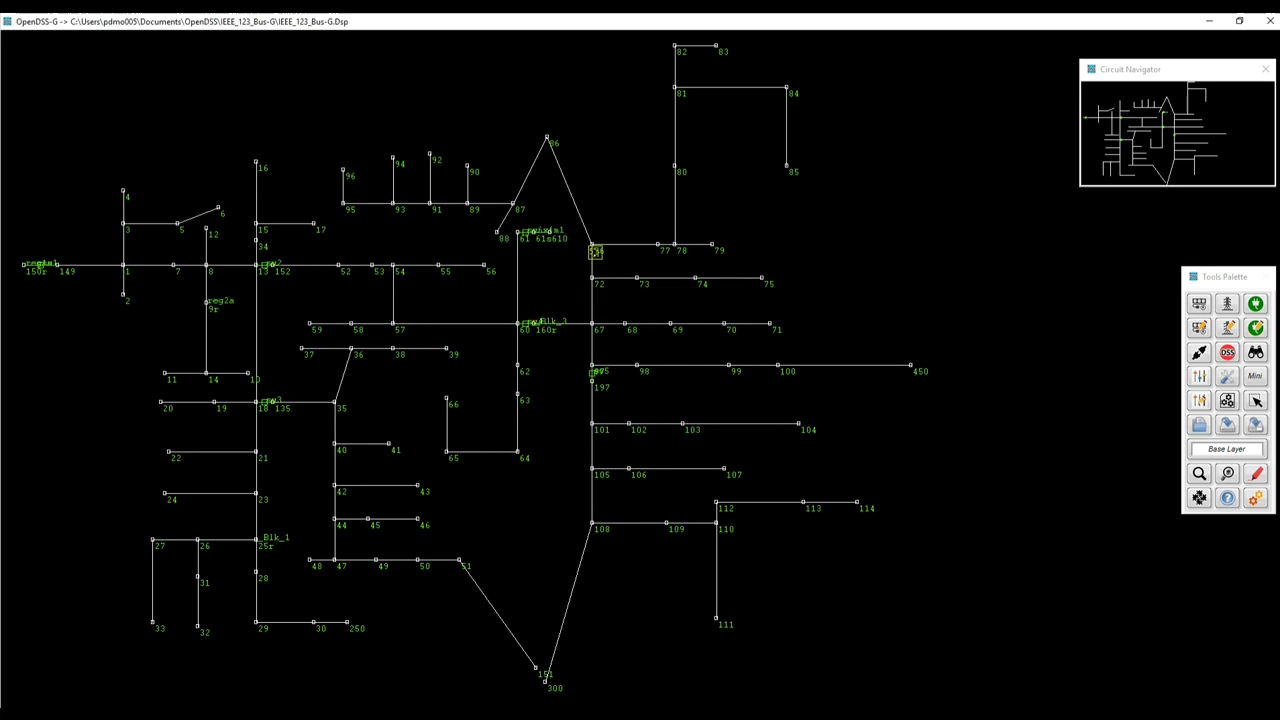
click(716, 45)
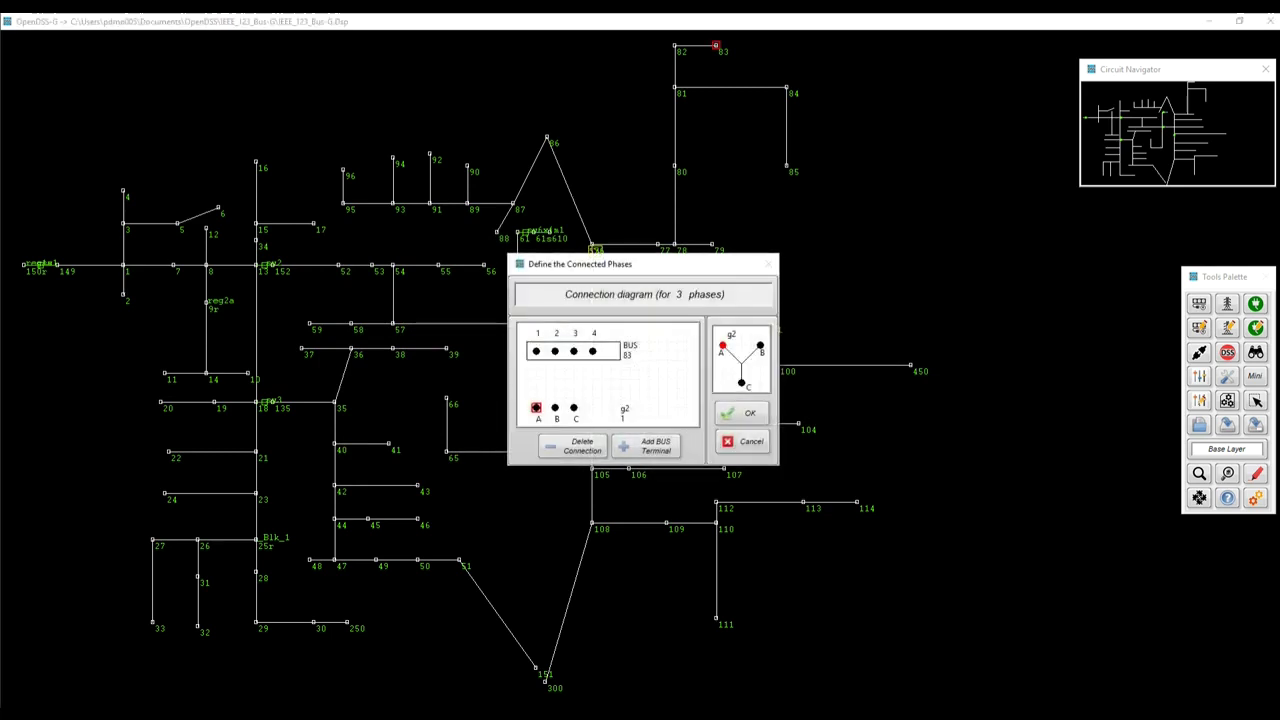
click(536, 351)
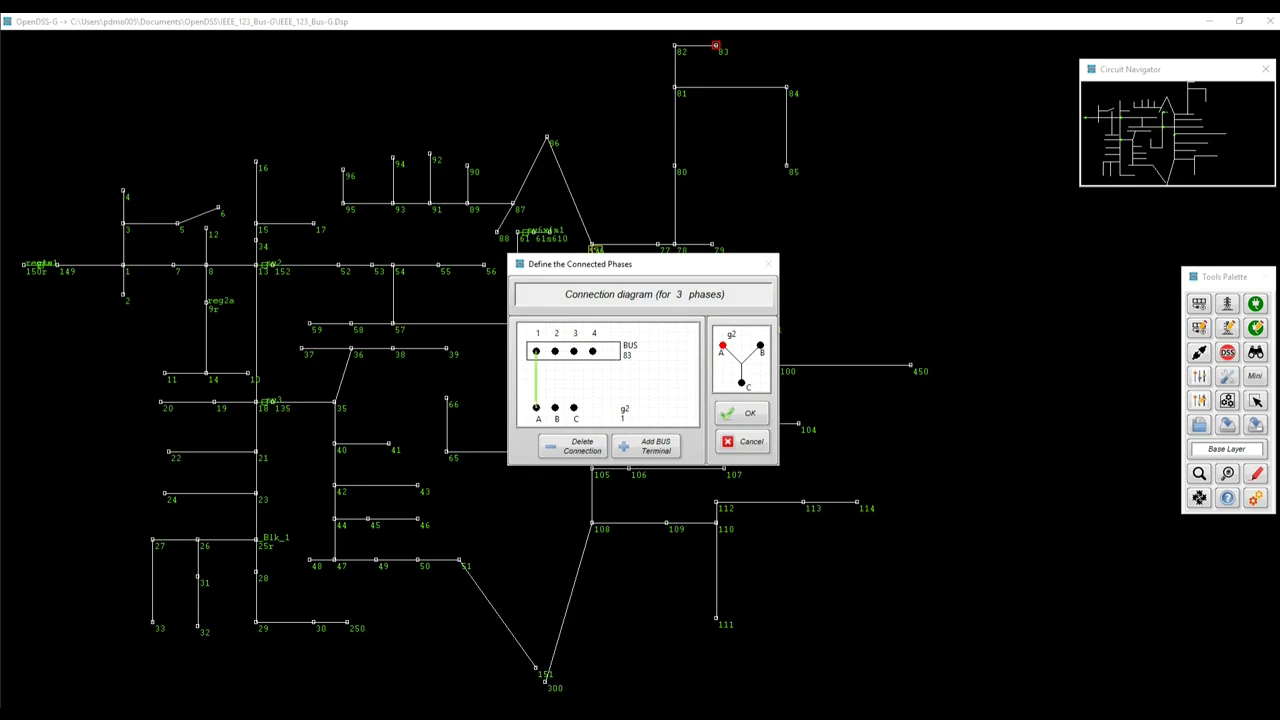
click(555, 408)
click(574, 408)
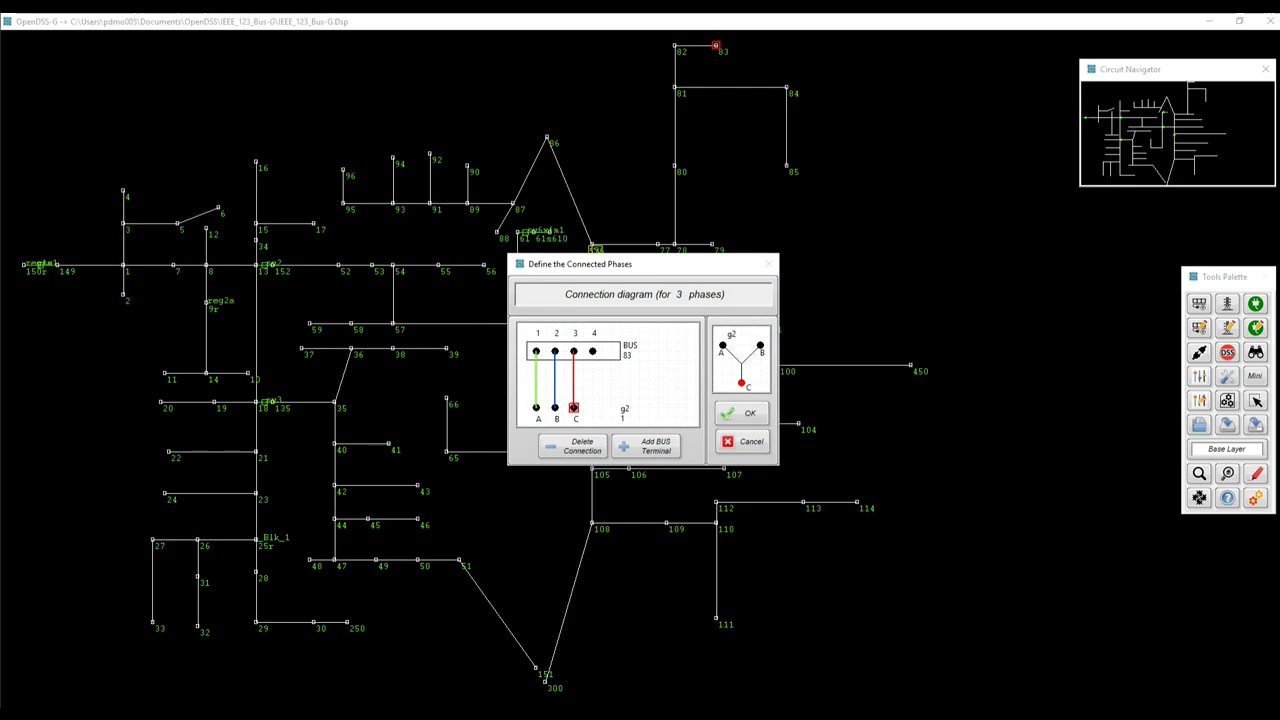
click(742, 413)
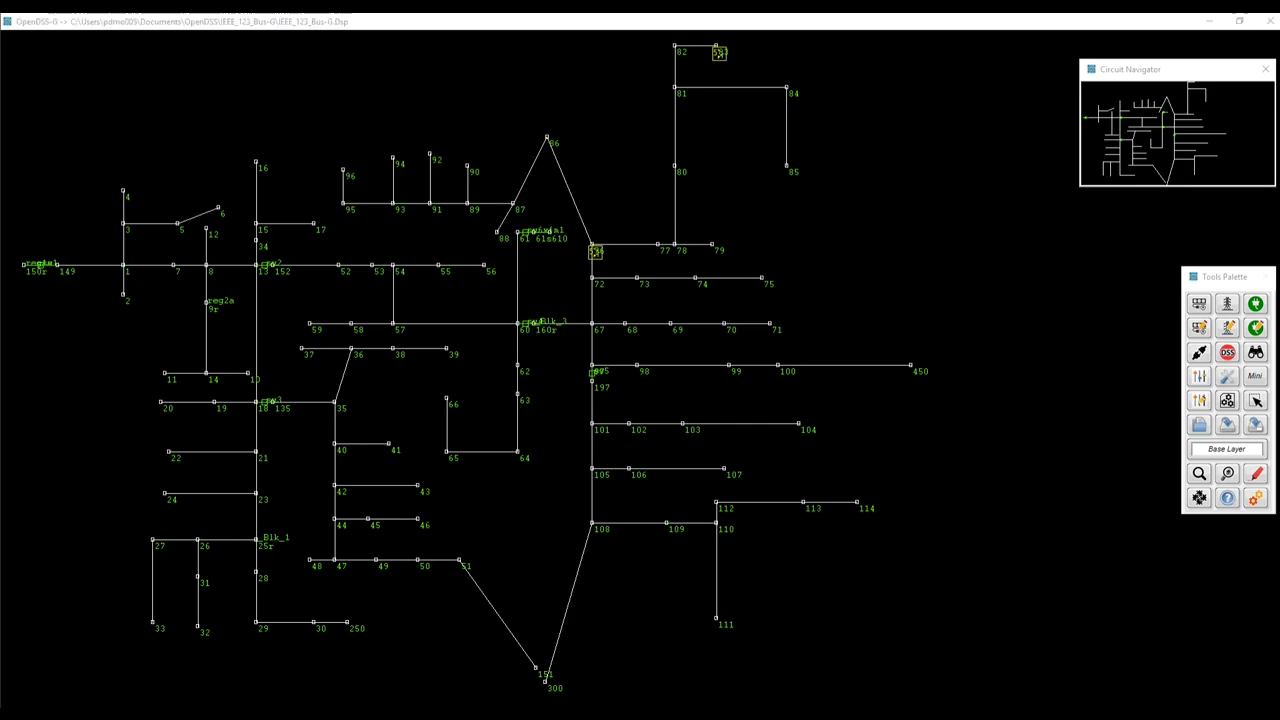
Switch to the Word document and copy the Set VoltageBases = [4.16, 0.48] and CalcVoltageBases commands
key(alt+Tab)
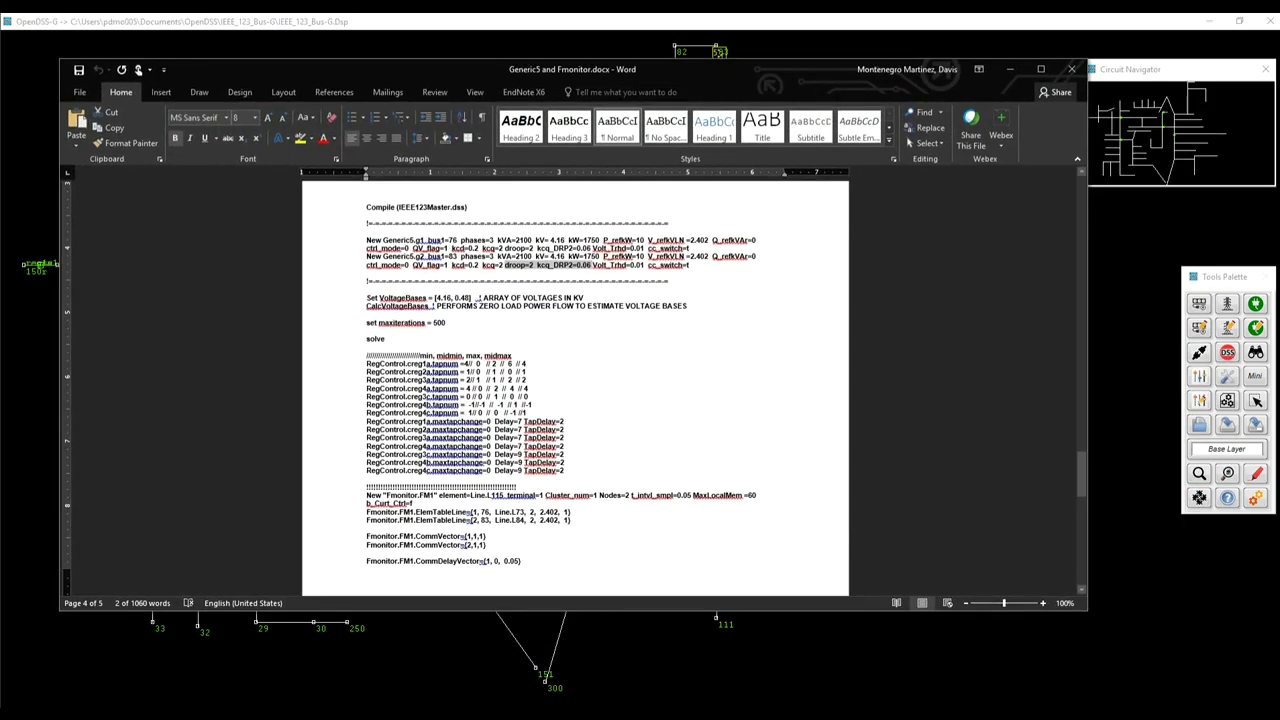
click(601, 305)
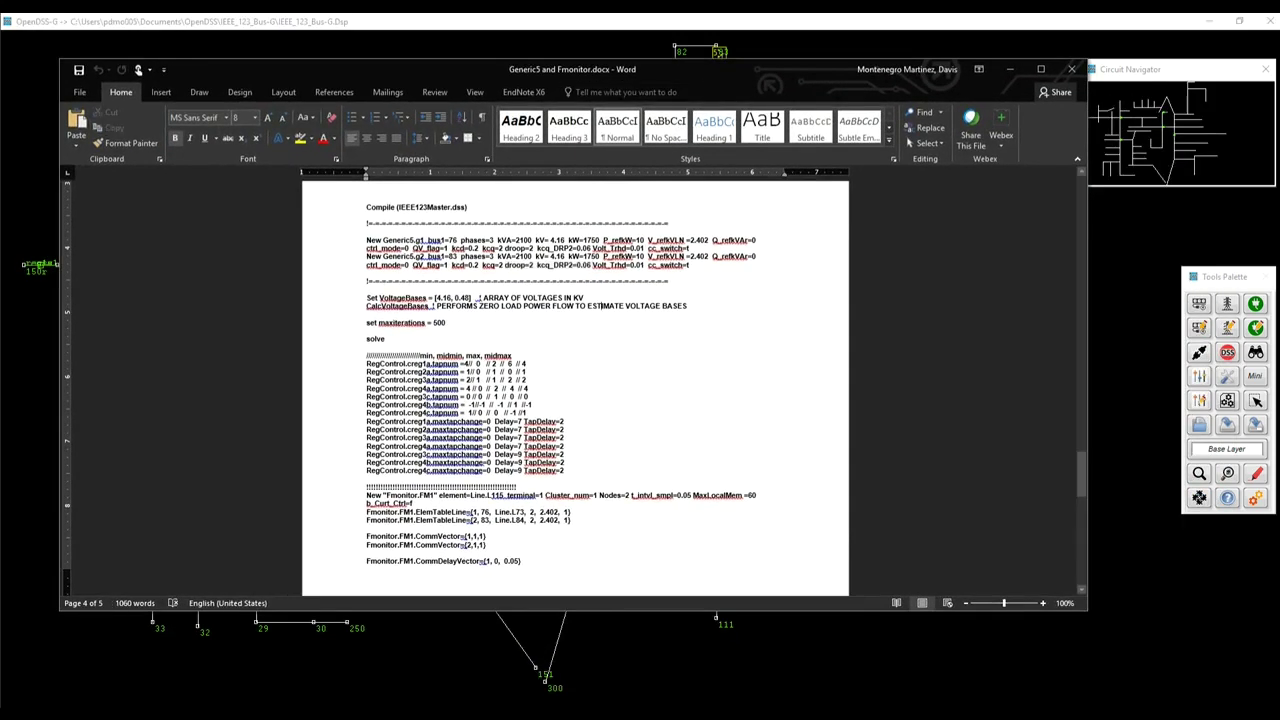
drag(690, 306, 366, 297)
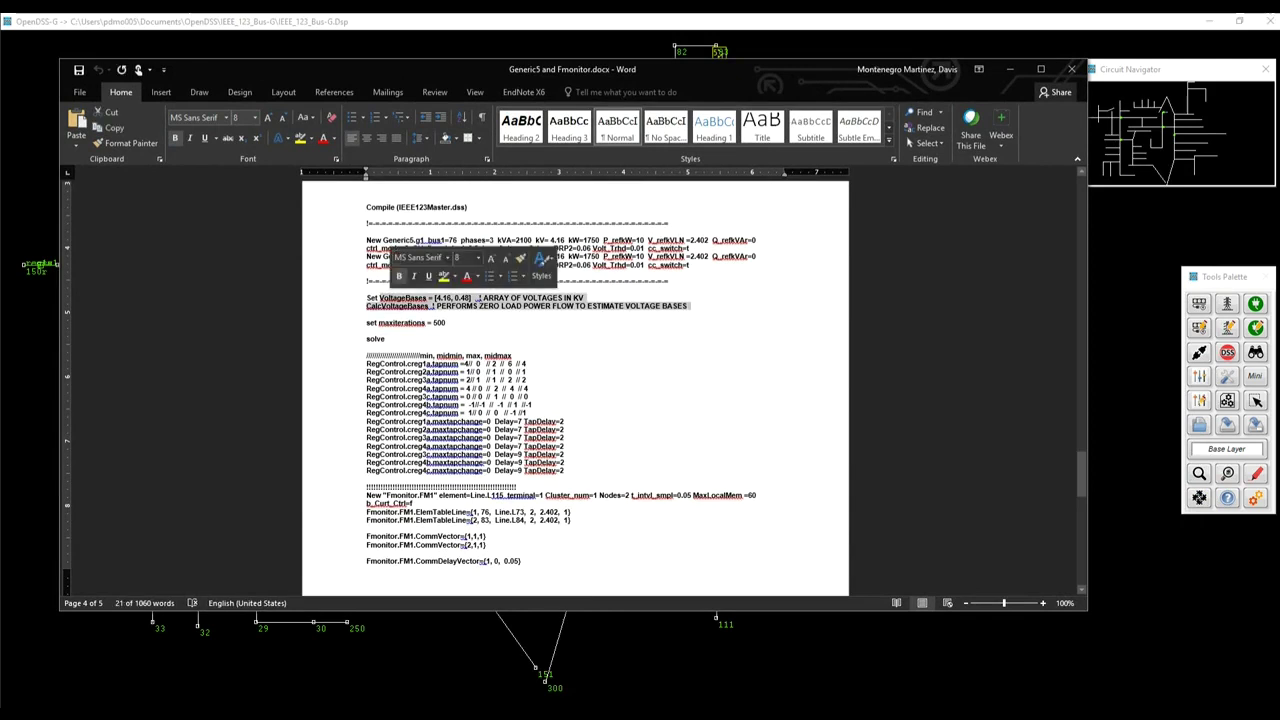
click(381, 299)
drag(366, 298, 585, 299)
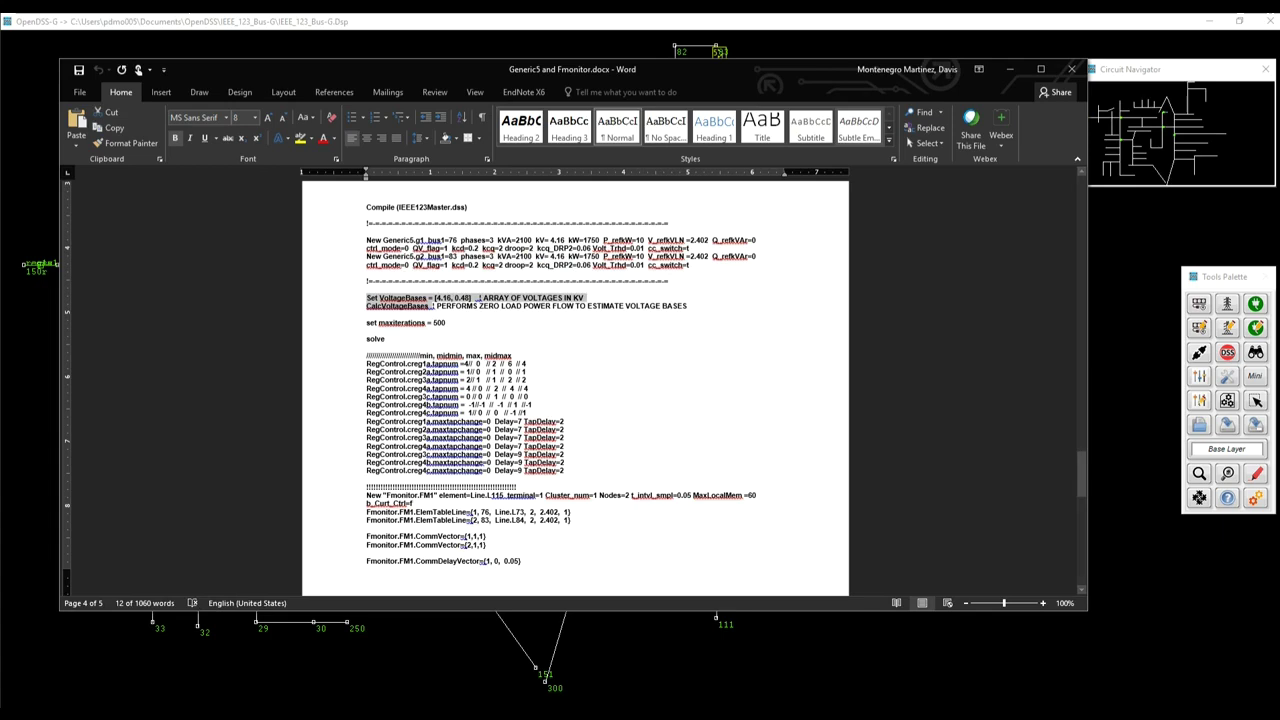
drag(820, 76, 0, 90)
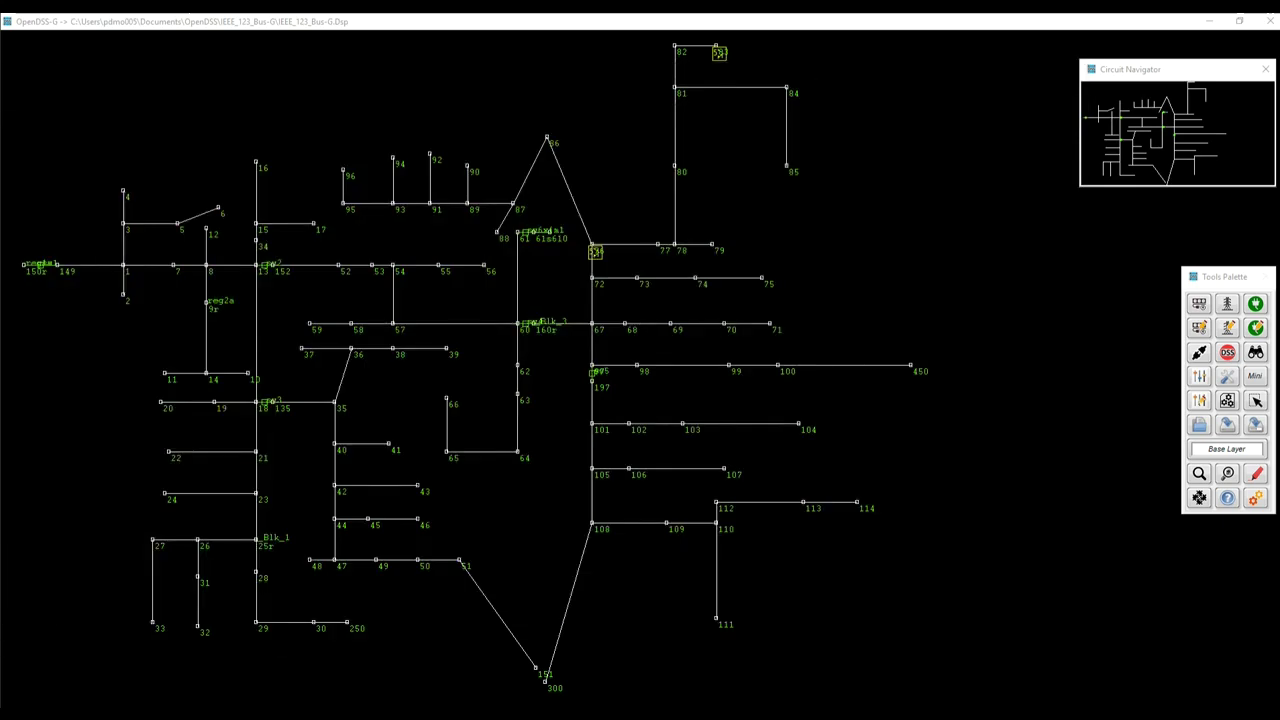
Run Set VoltageBases = [4.16, 0.48] and CalcVoltageBases in the OpenDSS console, then close it
text(Set VoltageBases = [4.16, 0.48]   ! ARRAY OF VOLTAGES IN KV CalcVoltageBases)
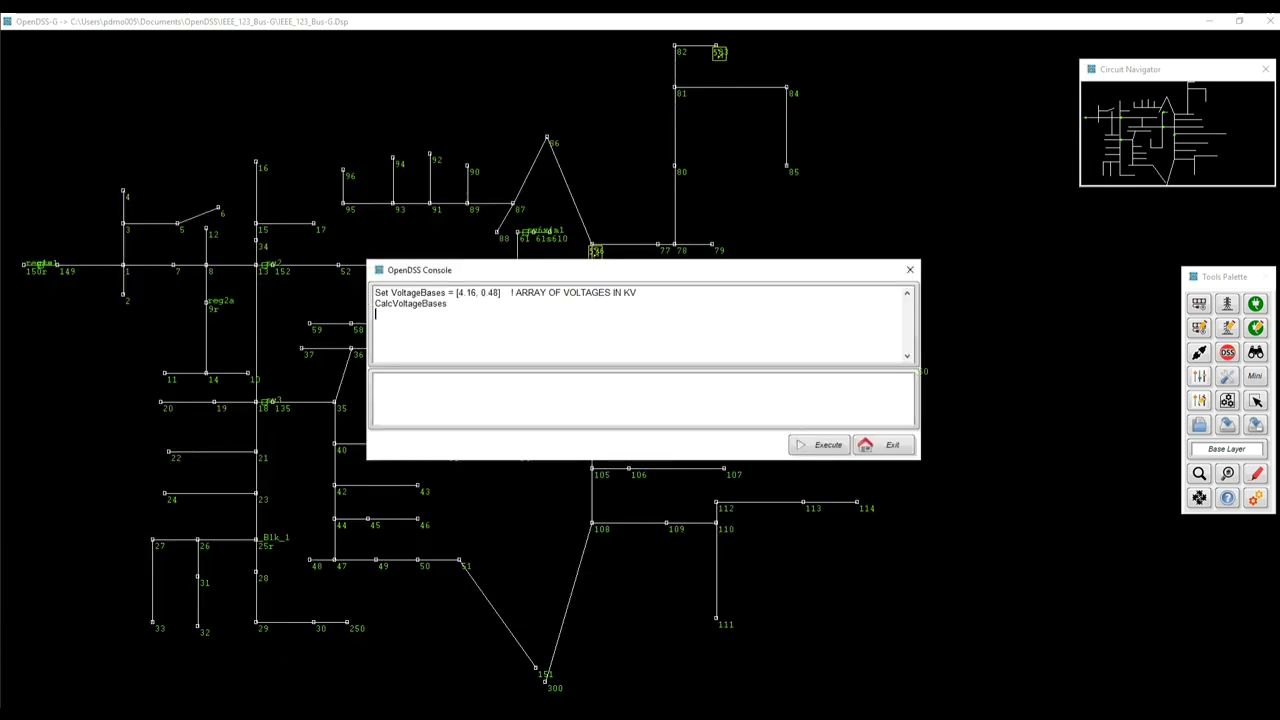
key(shift+Up)
key(shift+Up)
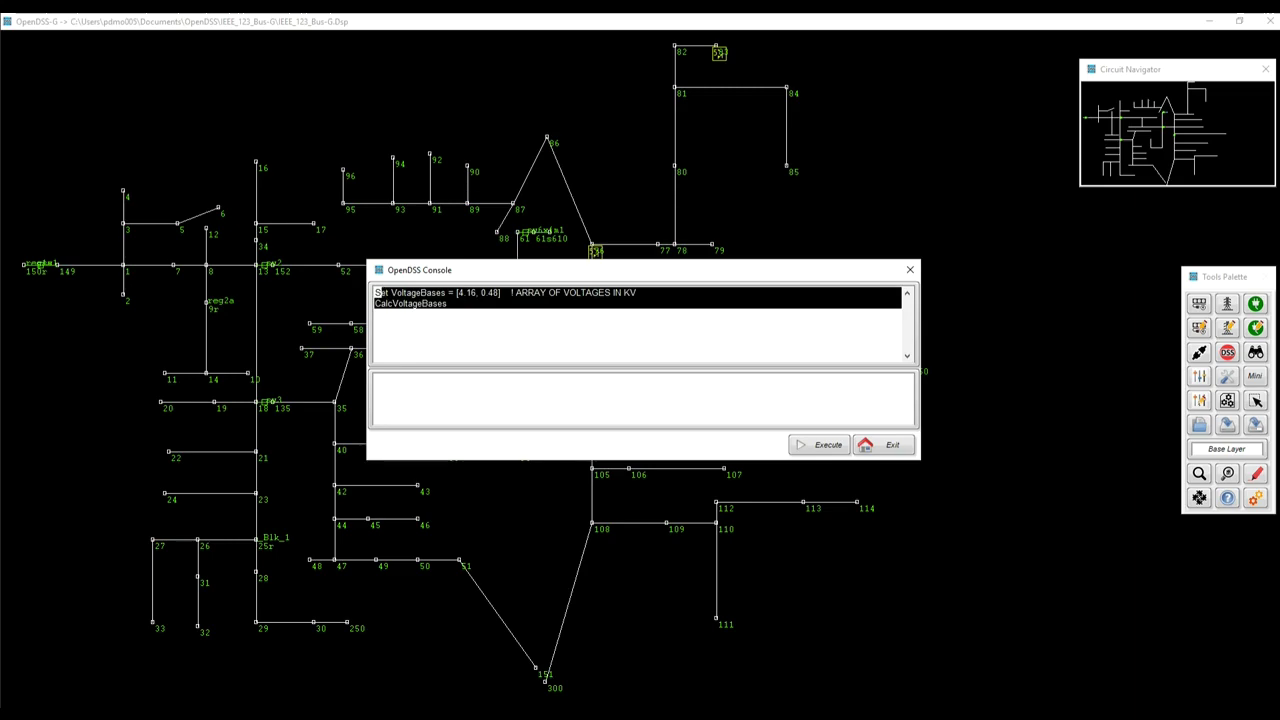
key(ctrl+d)
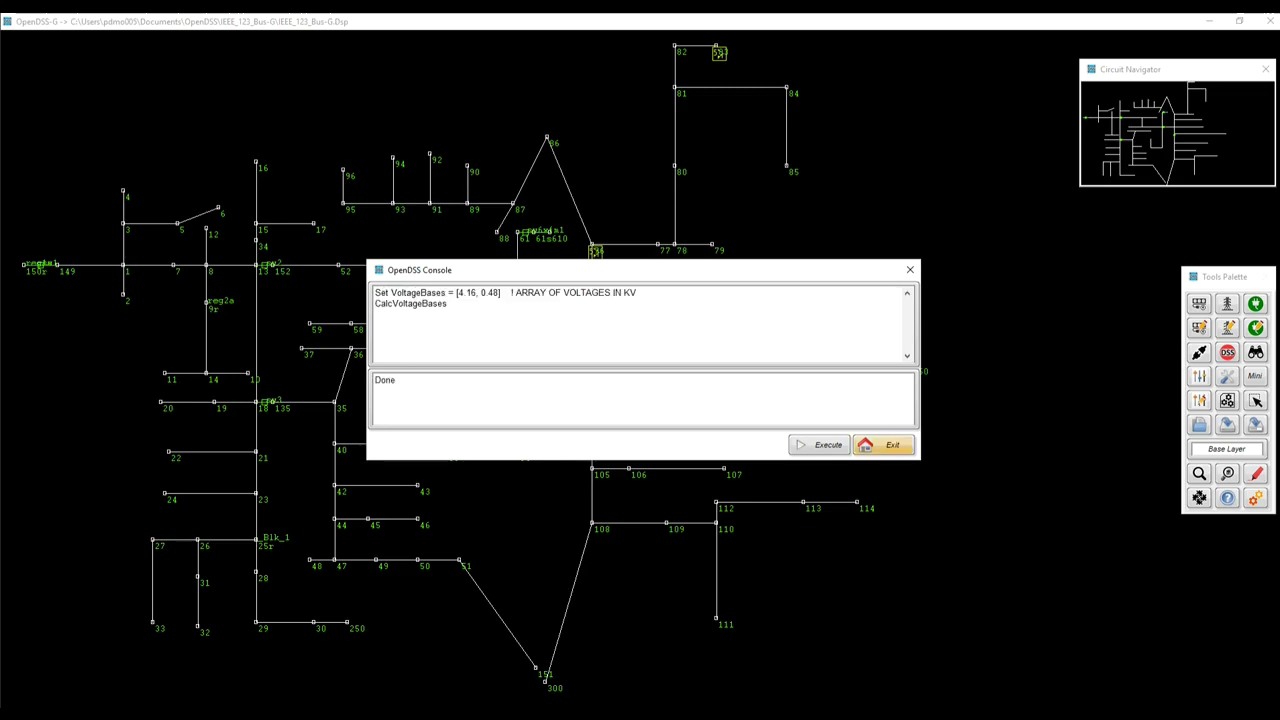
click(885, 445)
Switch to the Word document and review its set maxiterations = 500 and solve commands
key(alt+Tab)
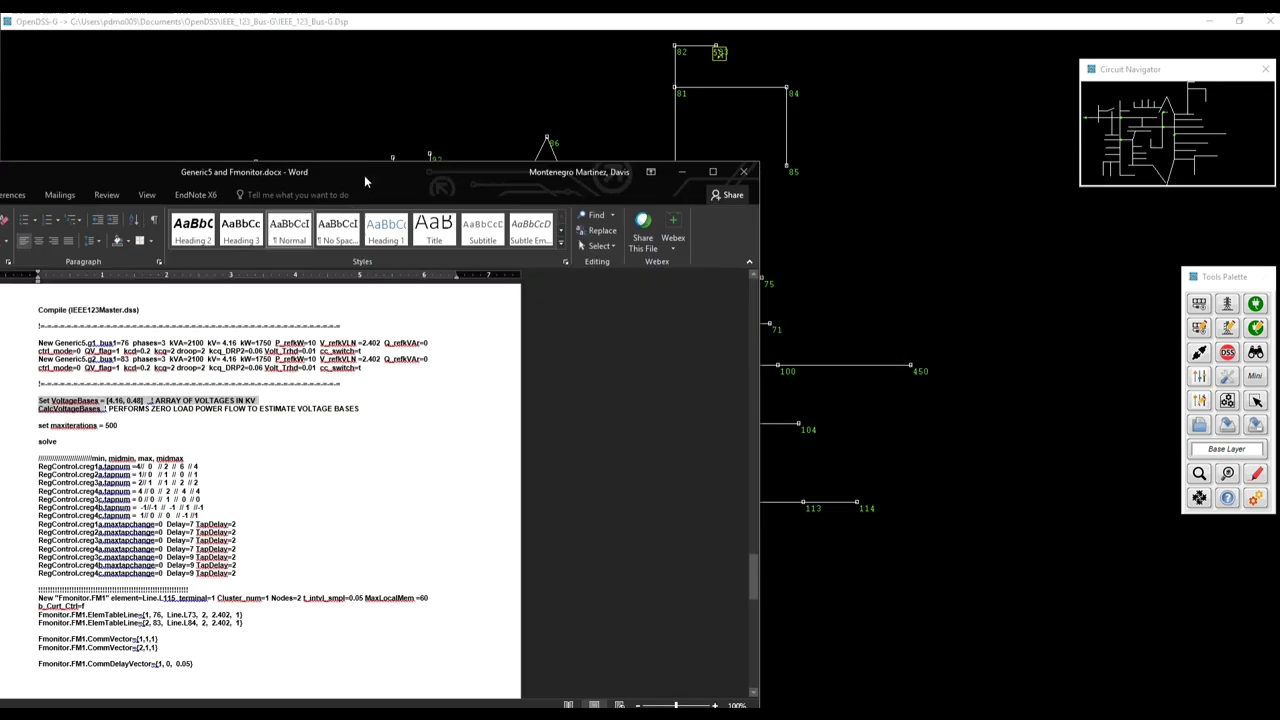
click(472, 321)
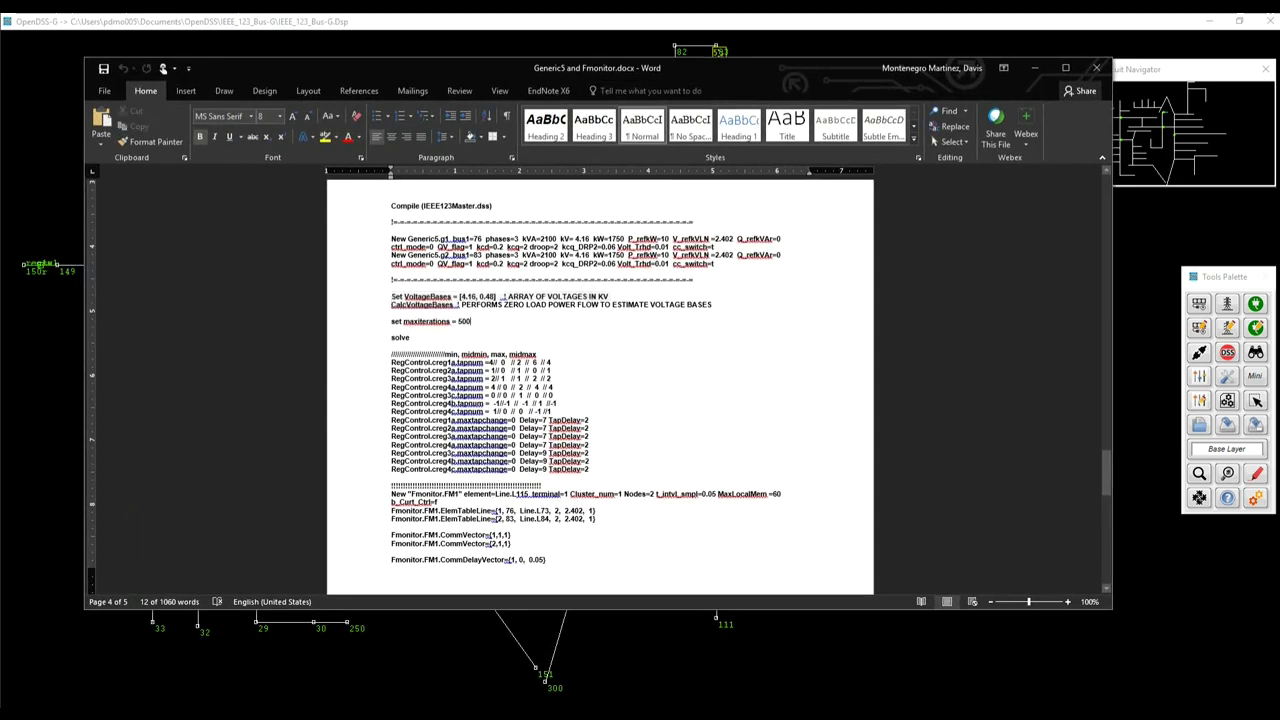
drag(471, 321, 391, 321)
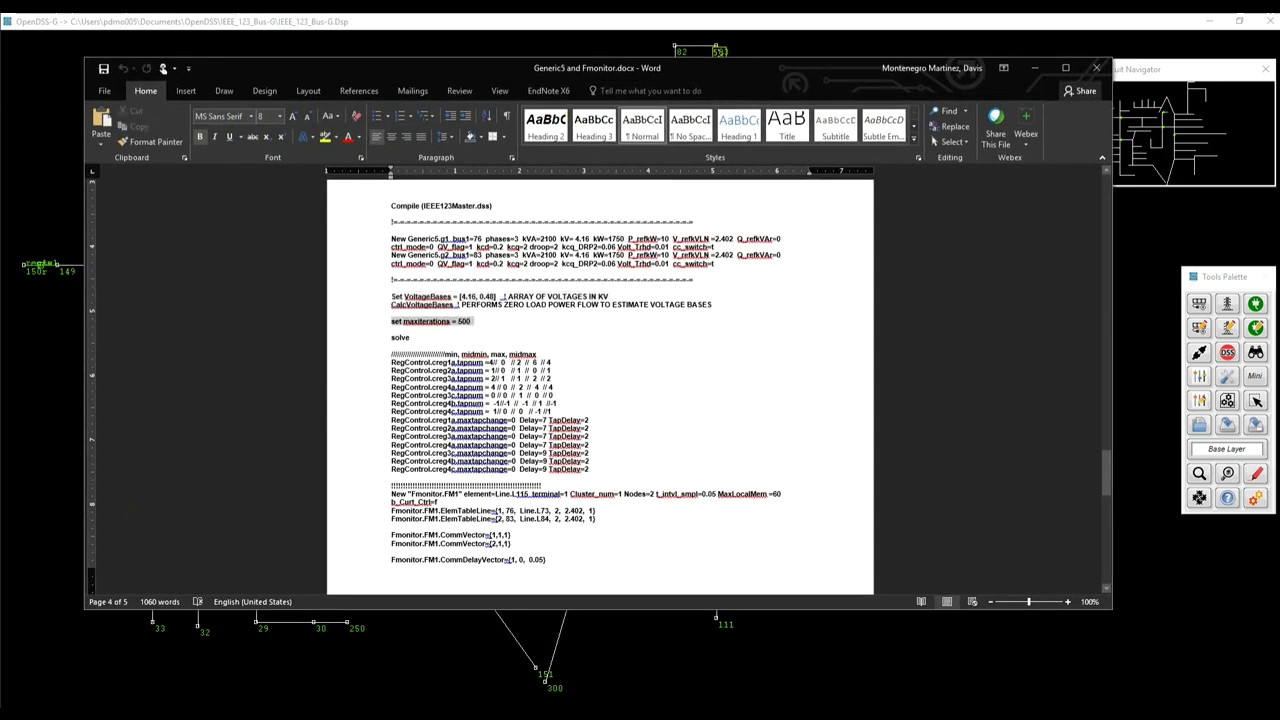
double_click(400, 337)
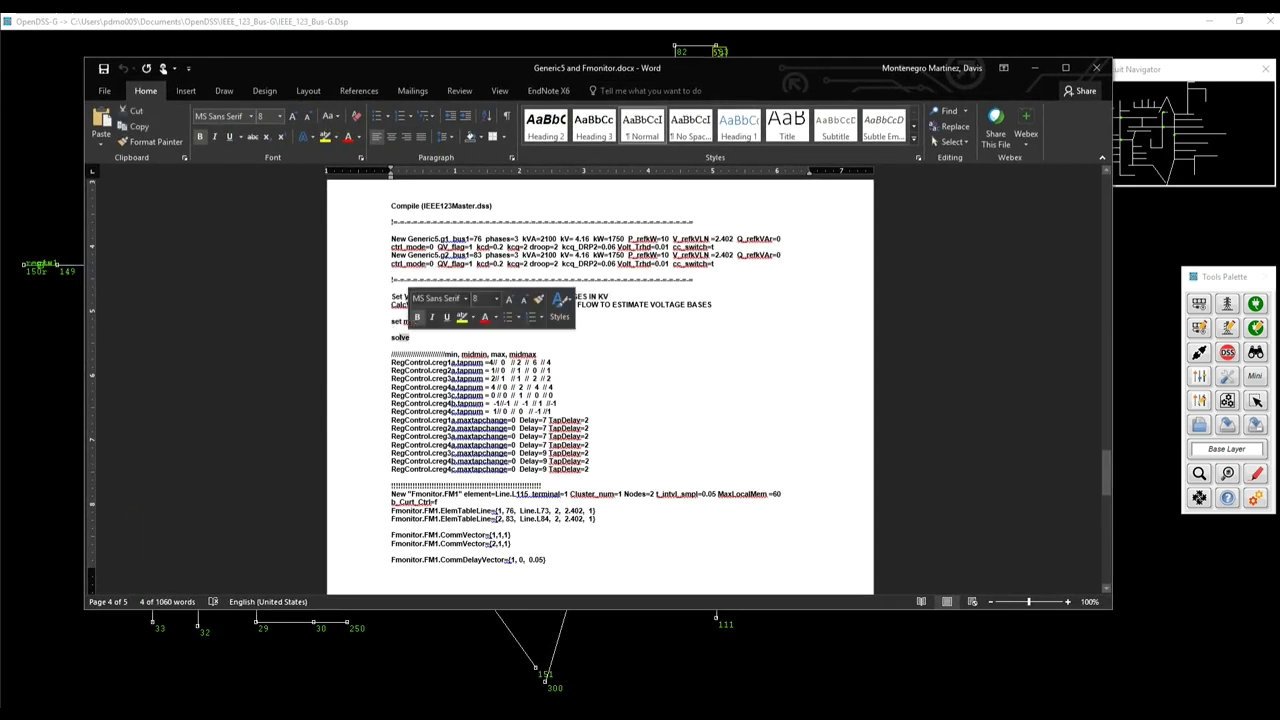
drag(391, 330, 391, 321)
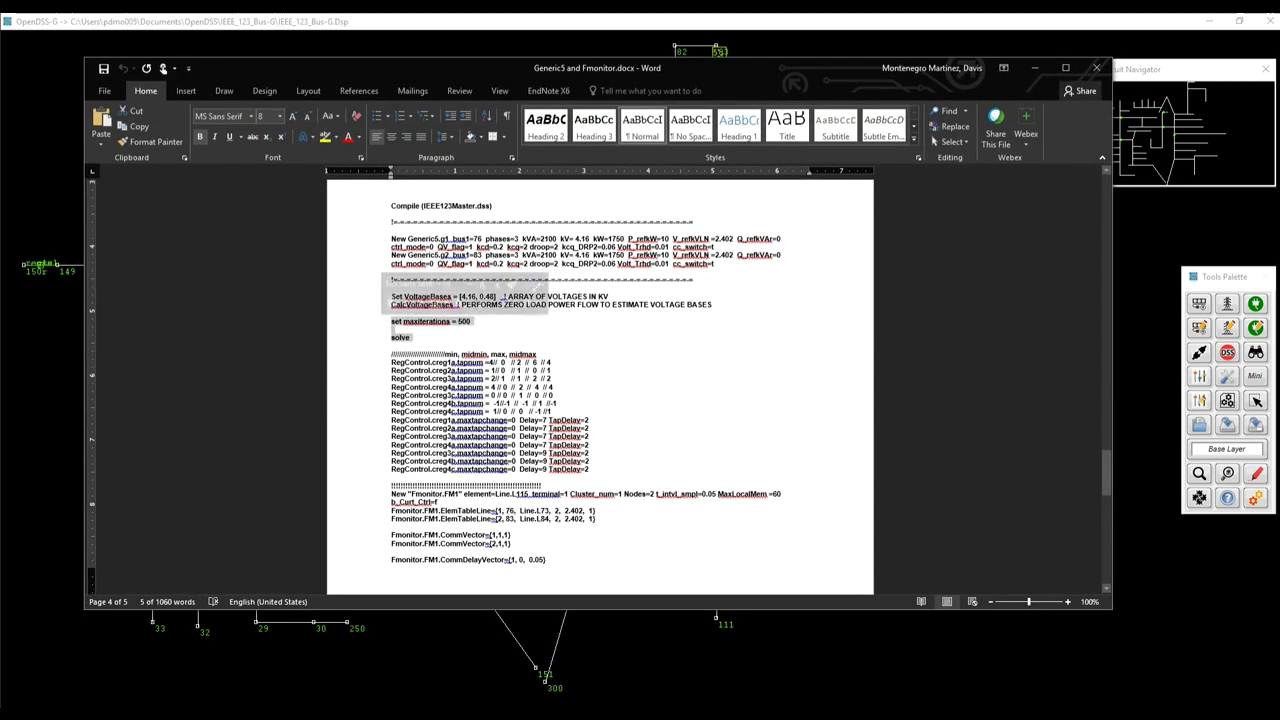
click(391, 346)
drag(792, 74, 0, 90)
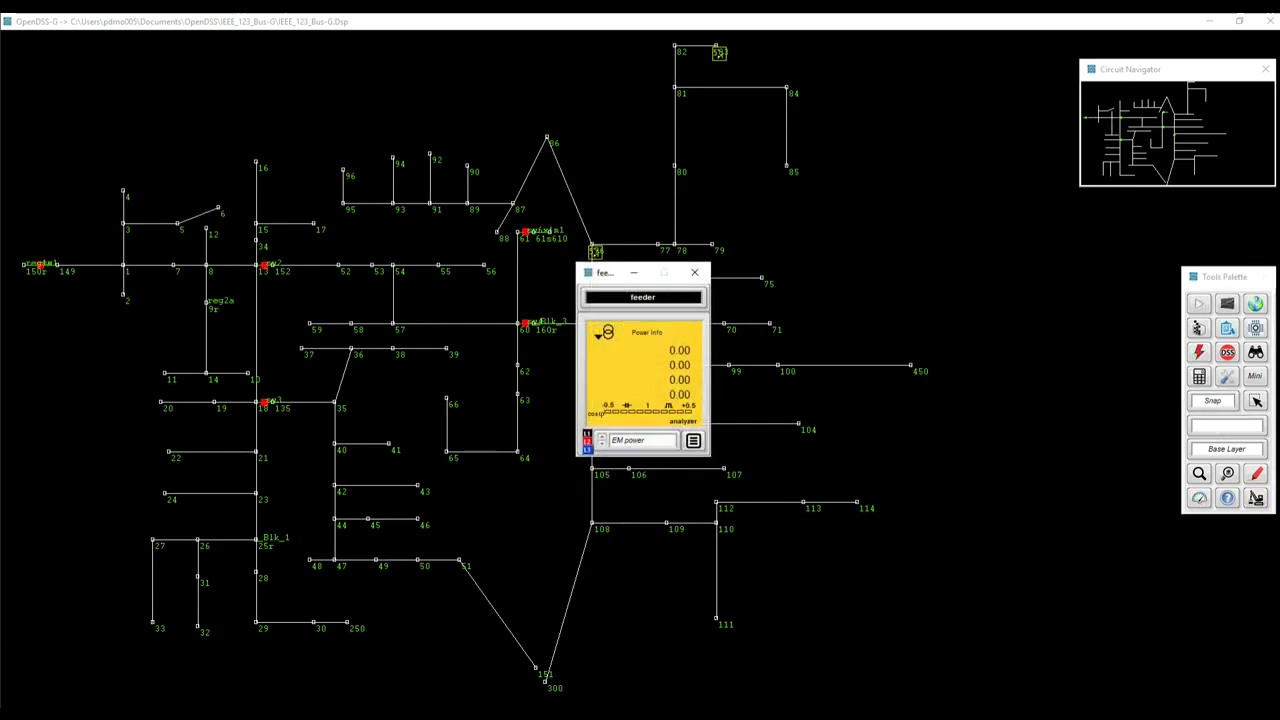
Place the feeder meter window in the empty area beside buses 84 and 85 and hide the names on the circuit diagram
drag(610, 272, 895, 87)
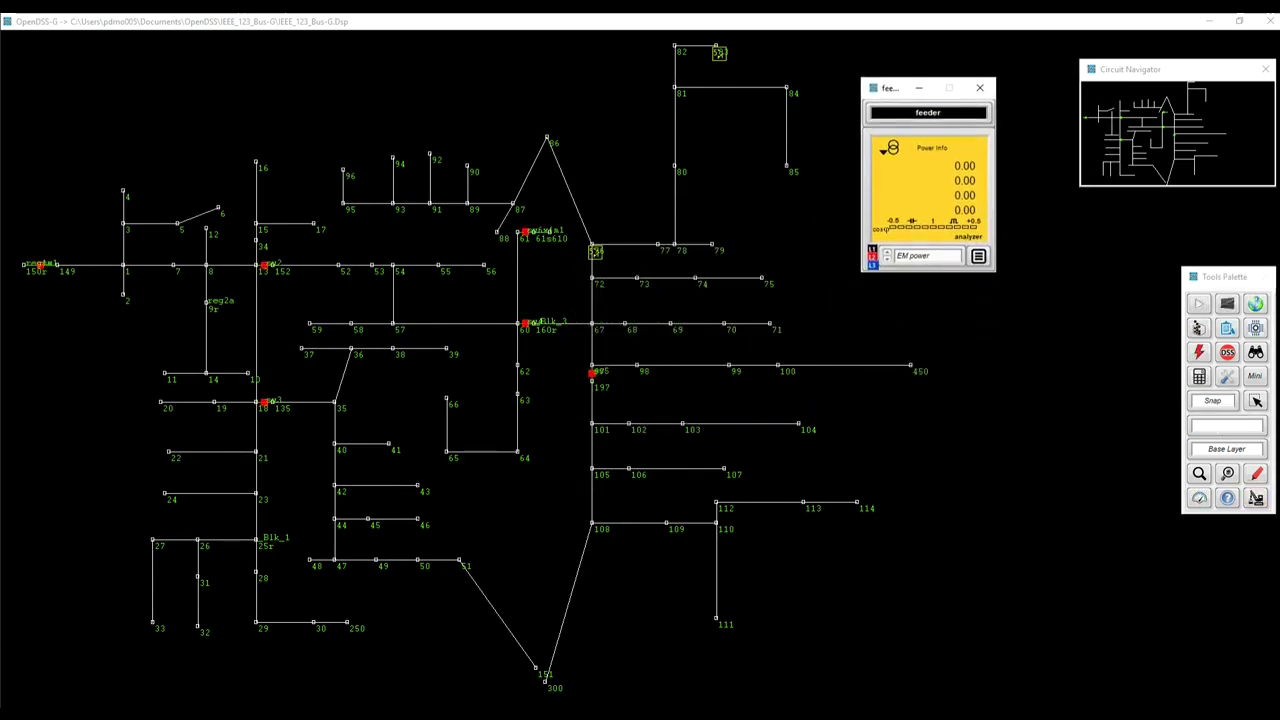
right_click(1050, 439)
click(1085, 485)
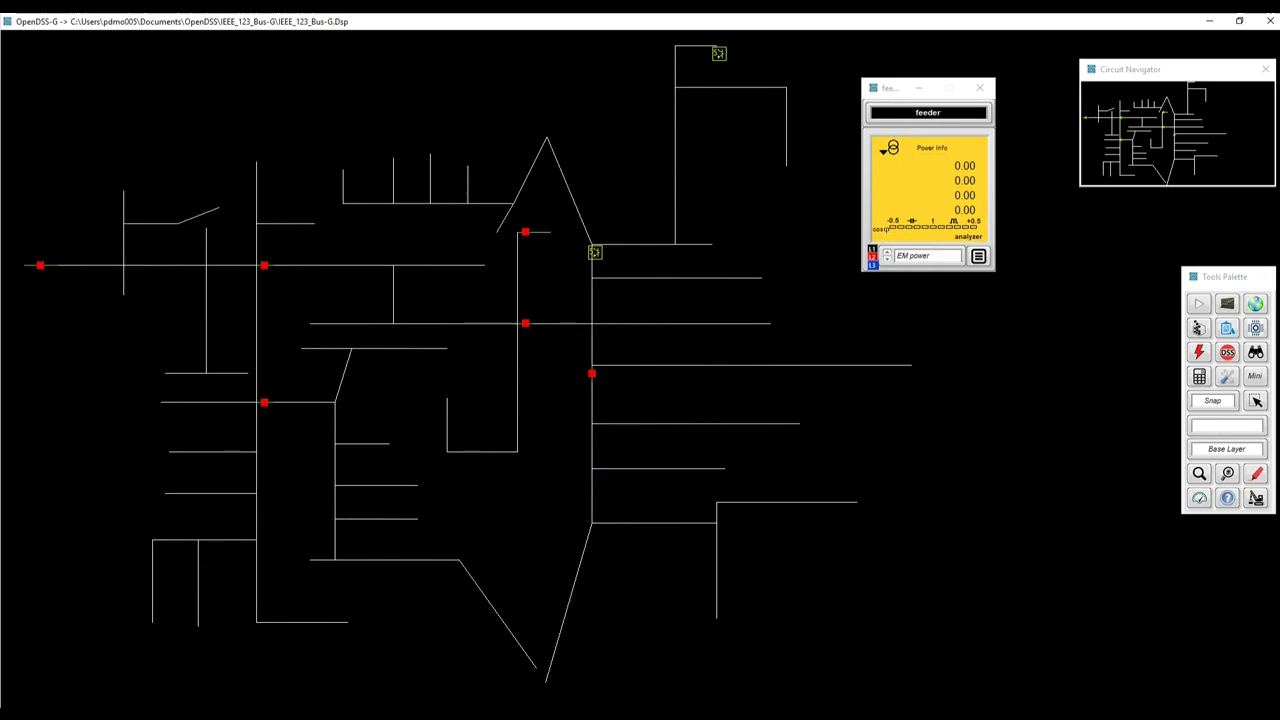
Set both the maximum iterations and the control iterations to 500 and solve the circuit in Snap mode
click(1227, 376)
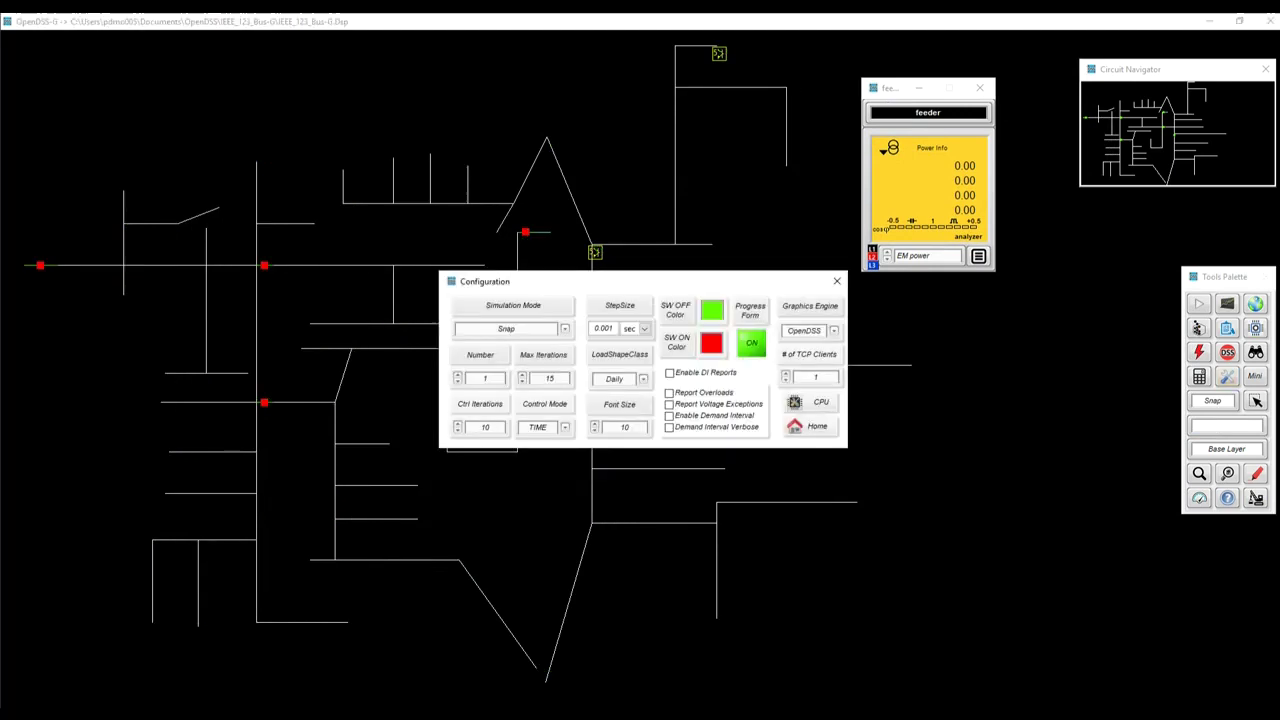
double_click(550, 378)
text(500)
click(487, 427)
double_click(487, 427)
text(500)
click(812, 426)
click(1199, 304)
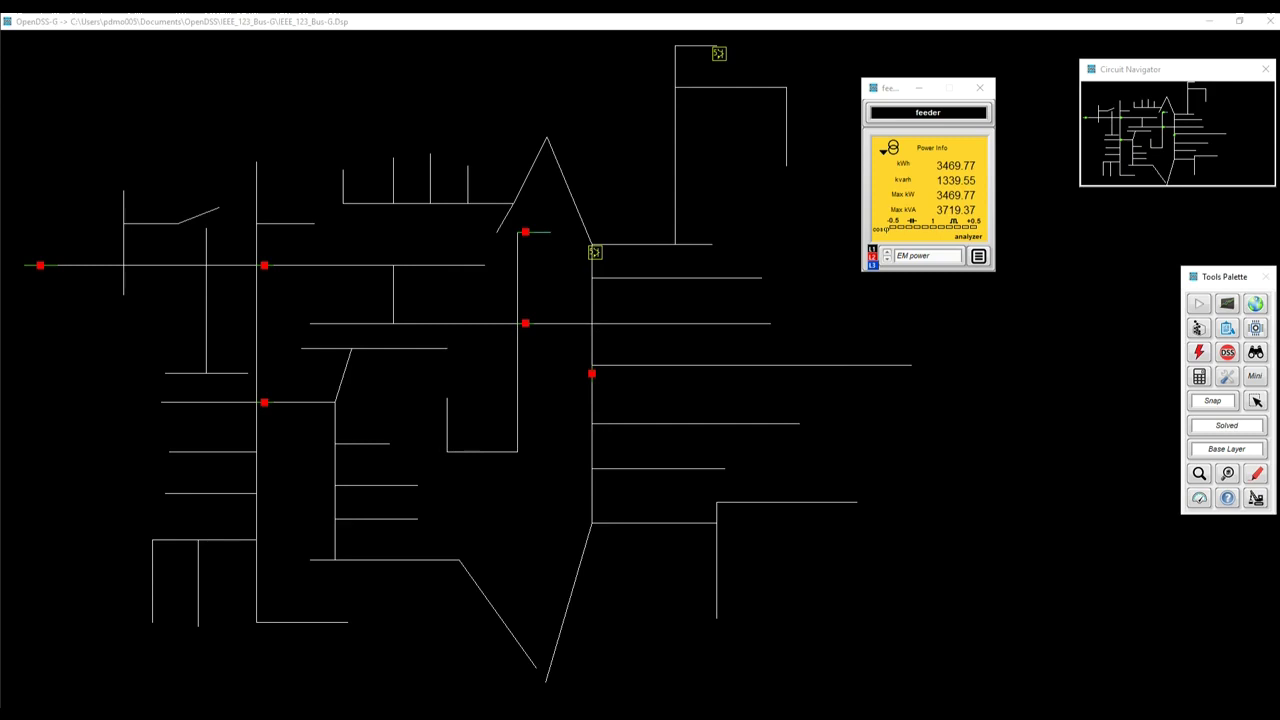
Switch to the Word document and examine the RegControl tapnum, maxtapchange, Delay and TapDelay settings
key(alt+Tab)
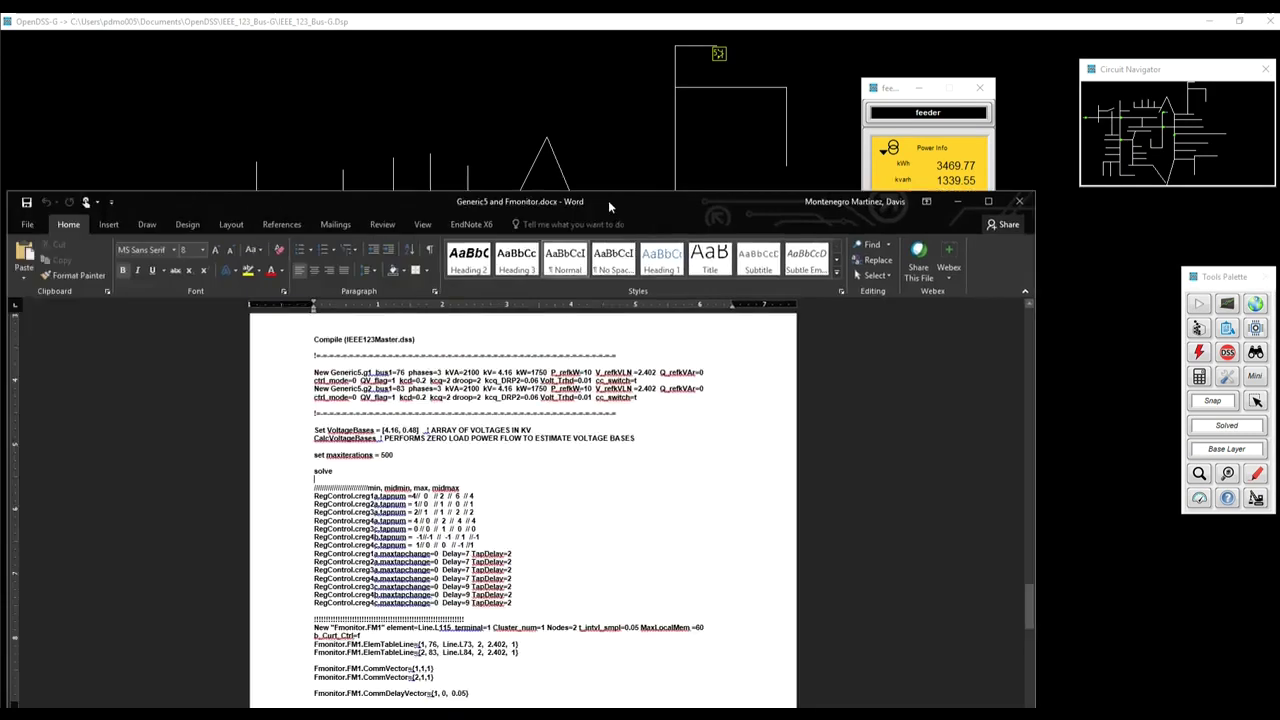
drag(608, 200, 616, 68)
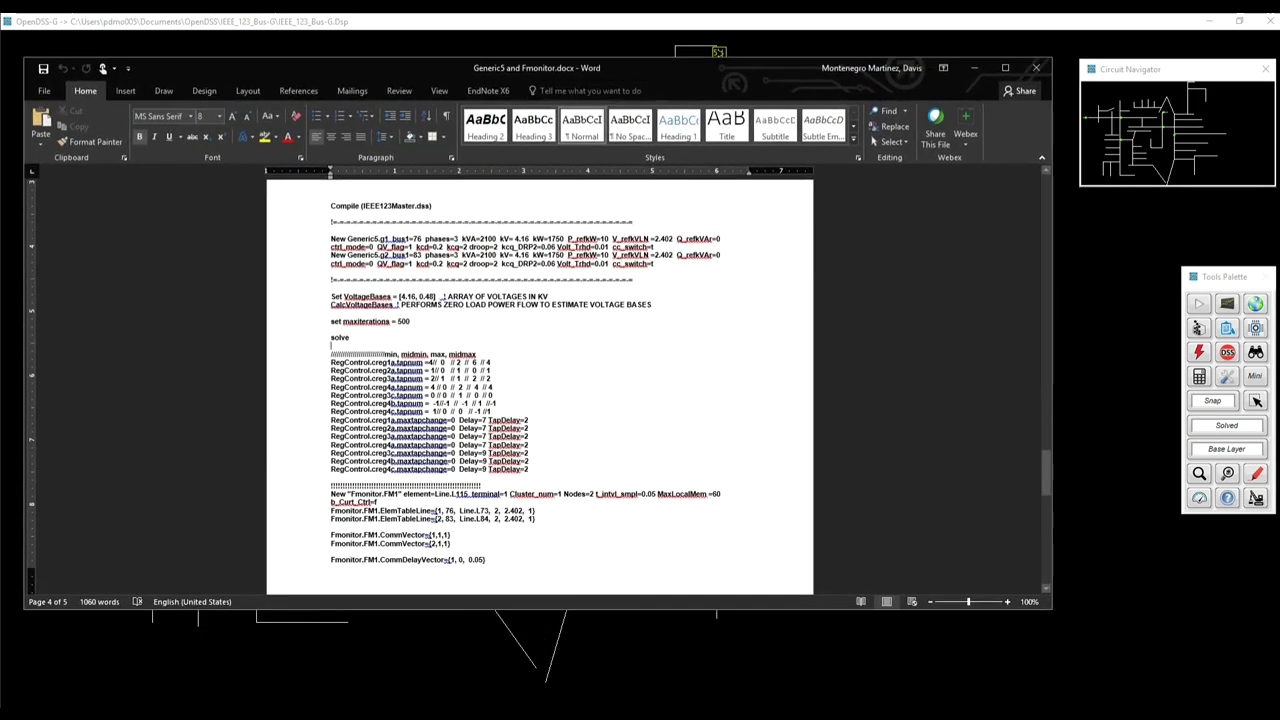
drag(533, 469, 331, 362)
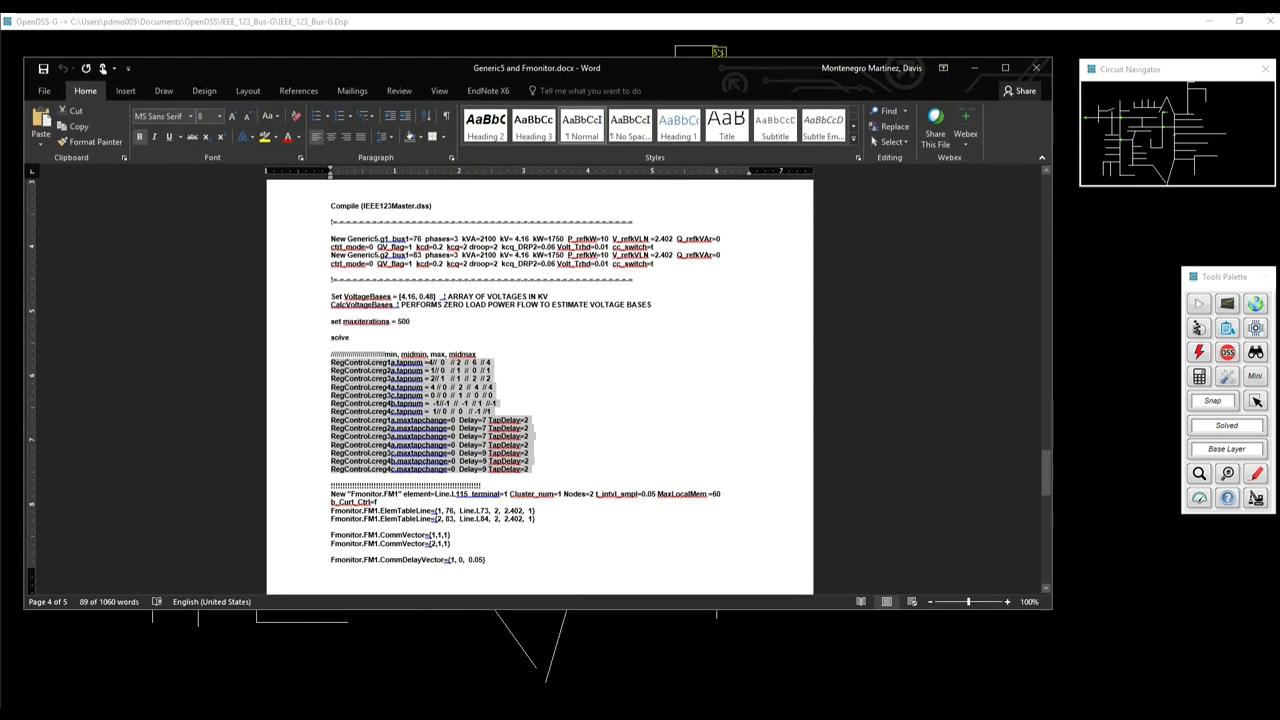
click(530, 444)
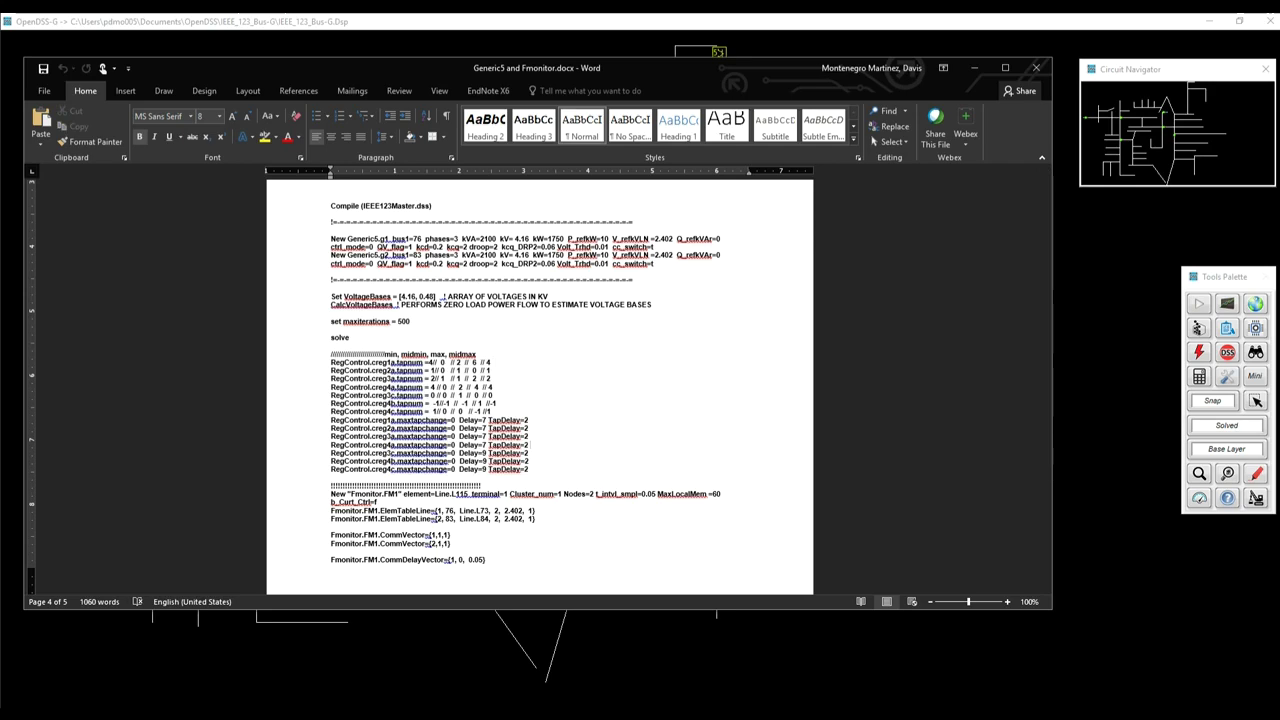
Replace the OpenDSS Console commands with the copied RegControl settings, including maxtapchange=0, Delay=7 or 9 and TapDelay=2, and close the console
drag(690, 68, 0, 82)
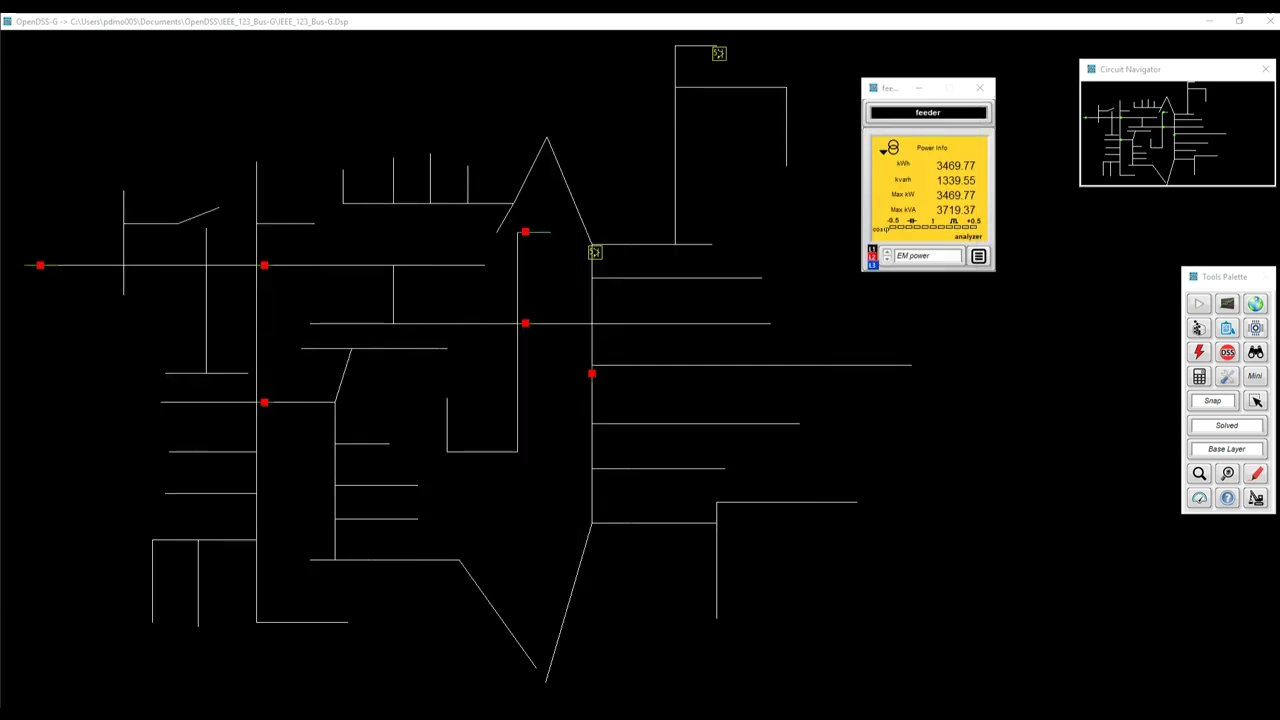
key(ctrl+a)
key(ctrl+v)
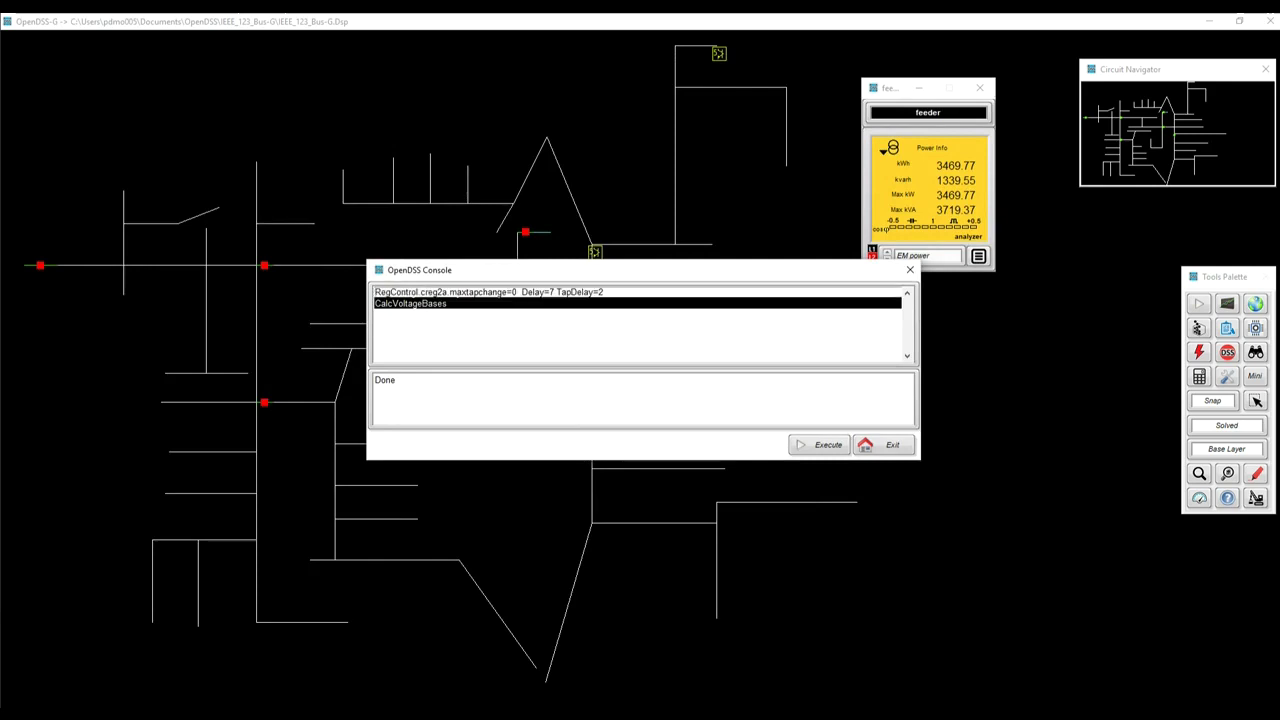
scroll(638, 325, up, 3)
scroll(638, 325, down, 3)
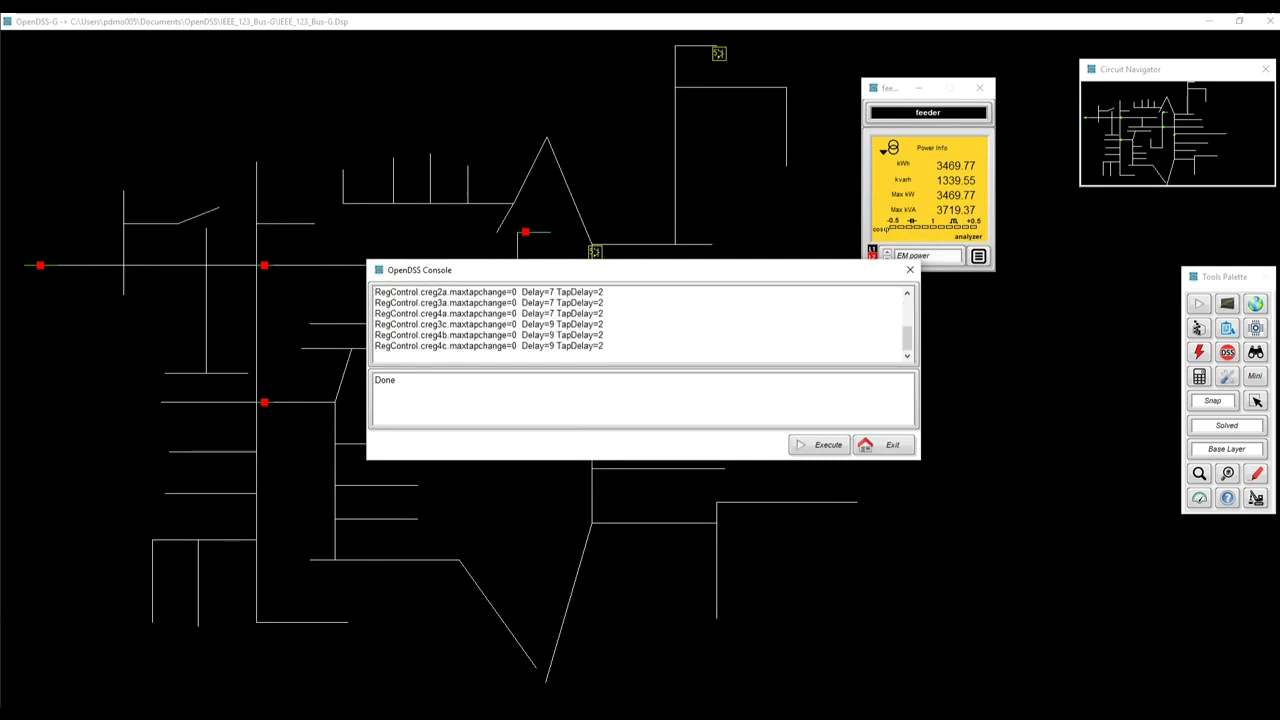
click(884, 445)
Switch to Word, copy the Fmonitor.FM1 definition through its CommDelayVector lines, and return to the OpenDSS-G circuit
drag(2, 131, 735, 89)
scroll(597, 408, down, 3)
scroll(597, 400, down, 1)
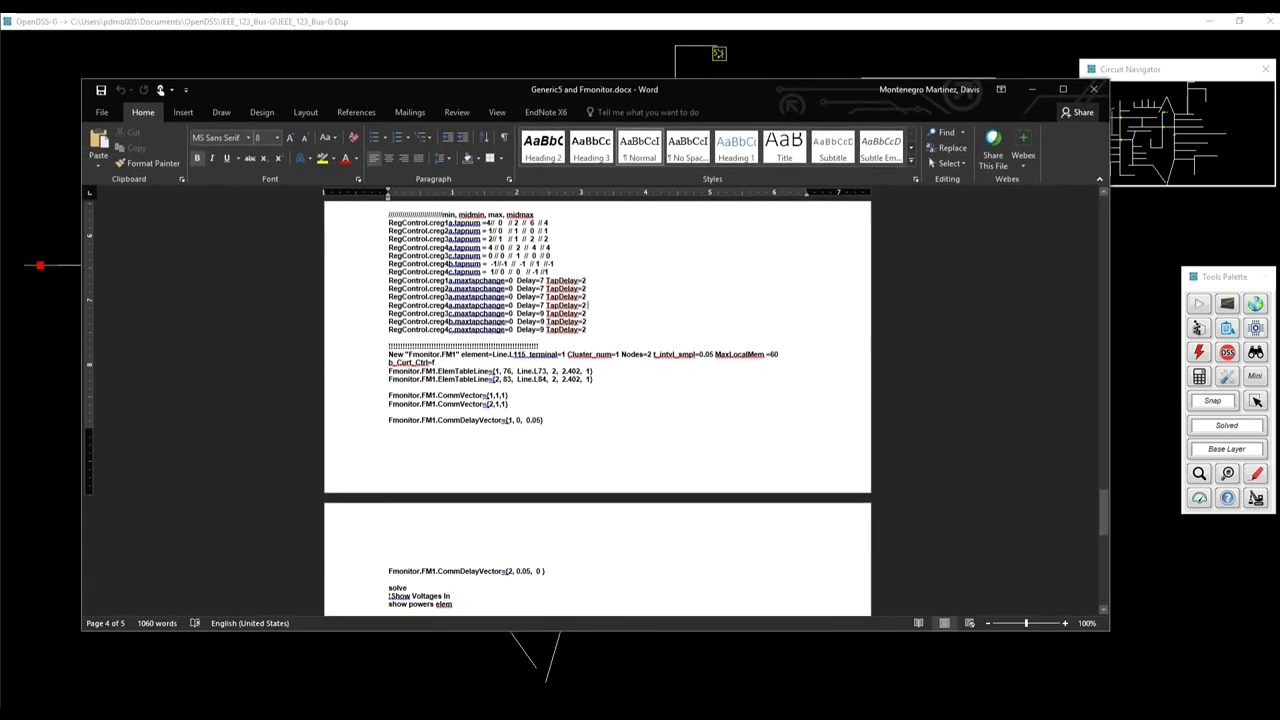
drag(389, 354, 546, 571)
key(ctrl+c)
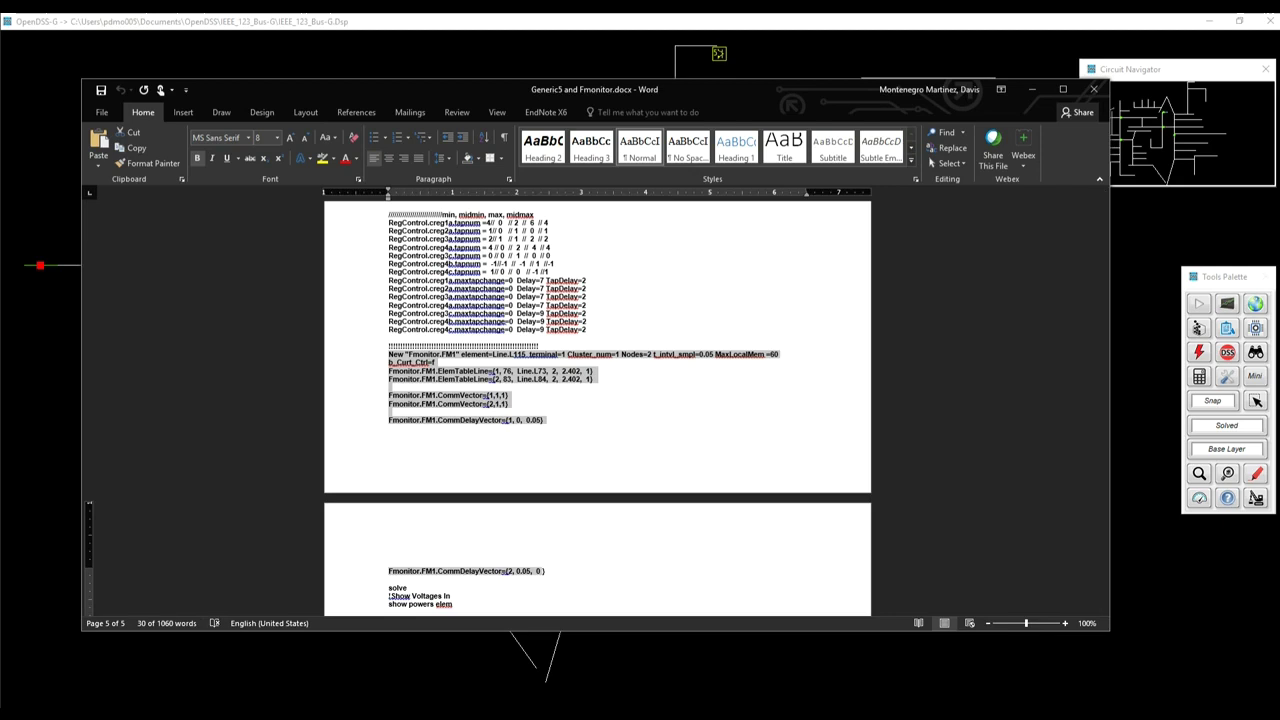
drag(796, 91, 0, 125)
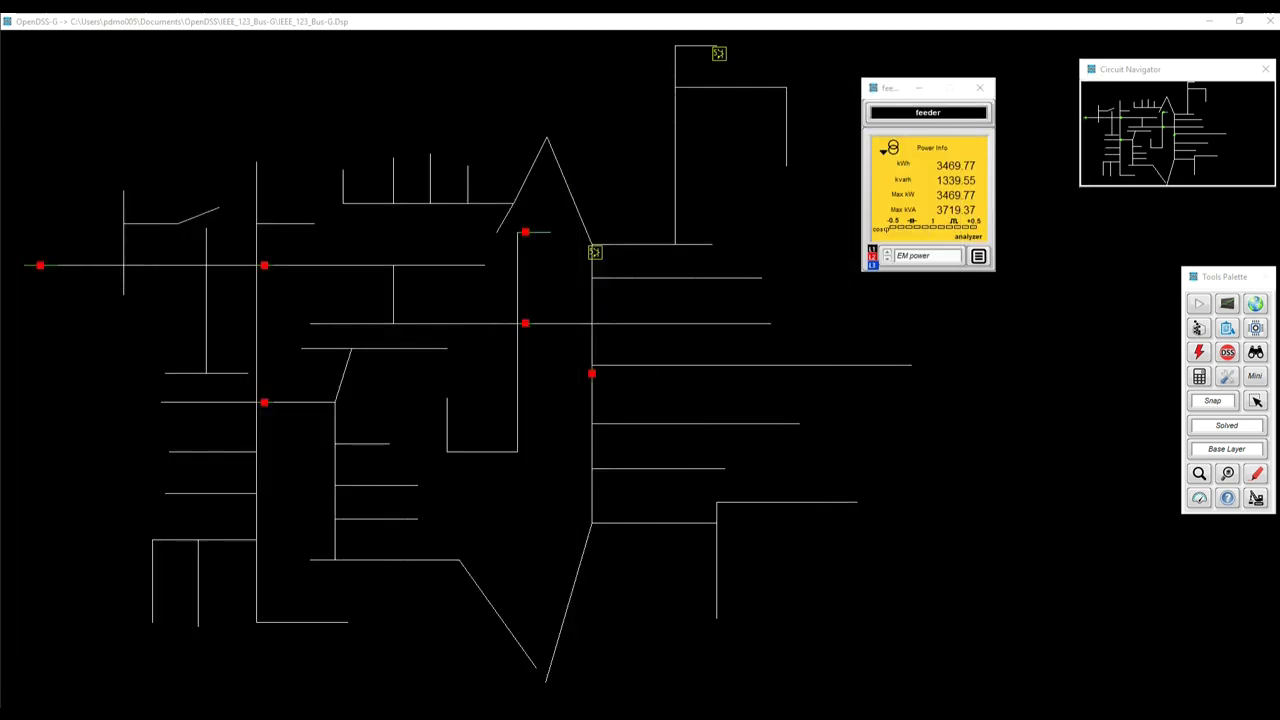
Switch the circuit to edit mode and start a new Fmonitor controller with cluster number 1
click(1256, 498)
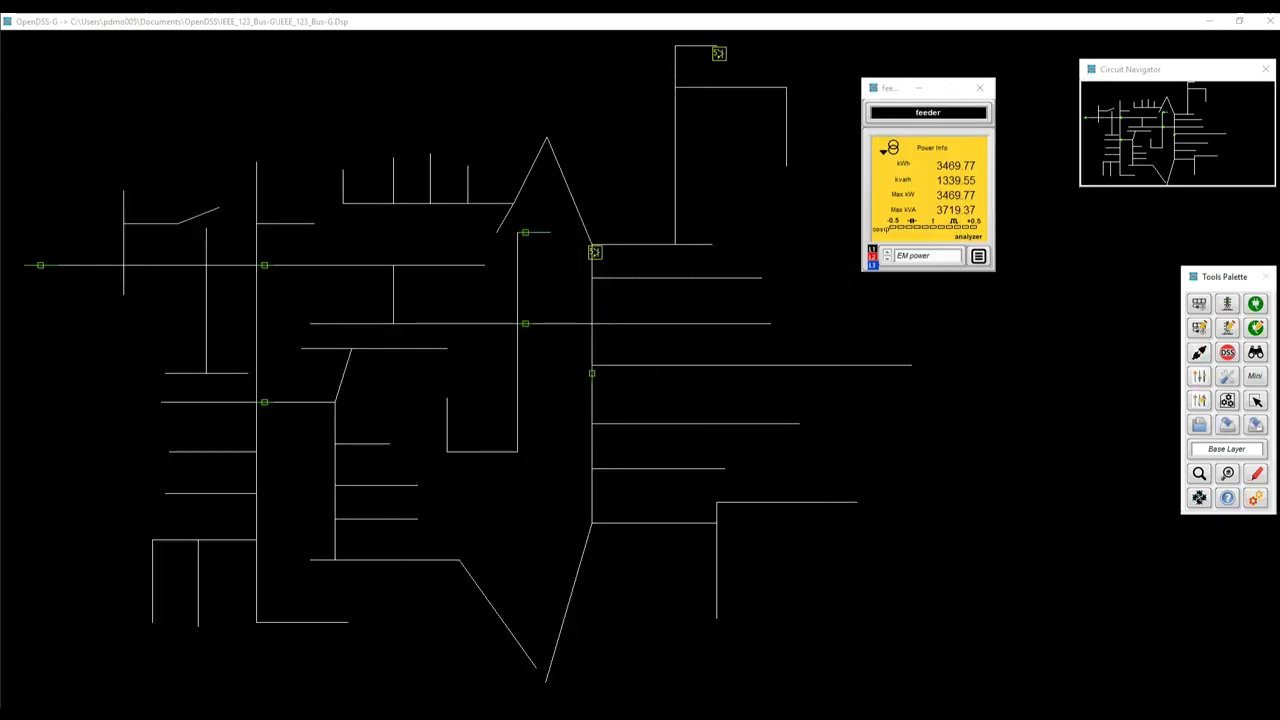
click(1199, 377)
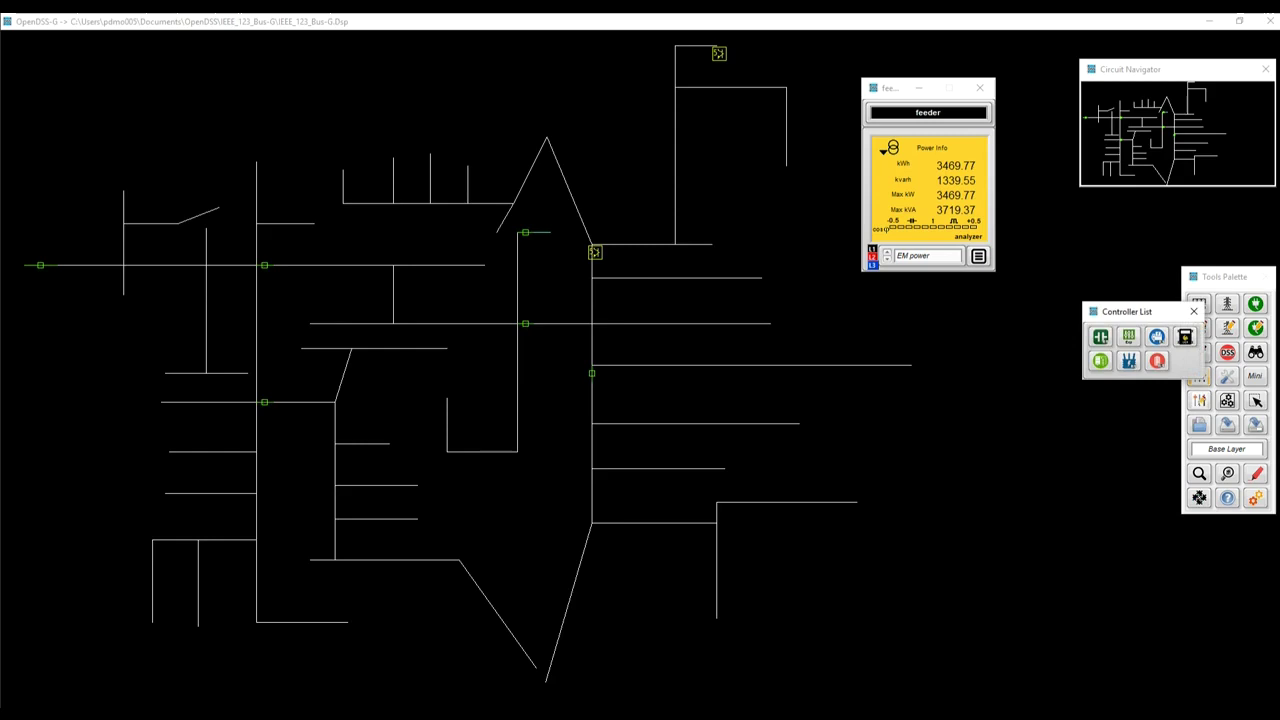
click(1184, 337)
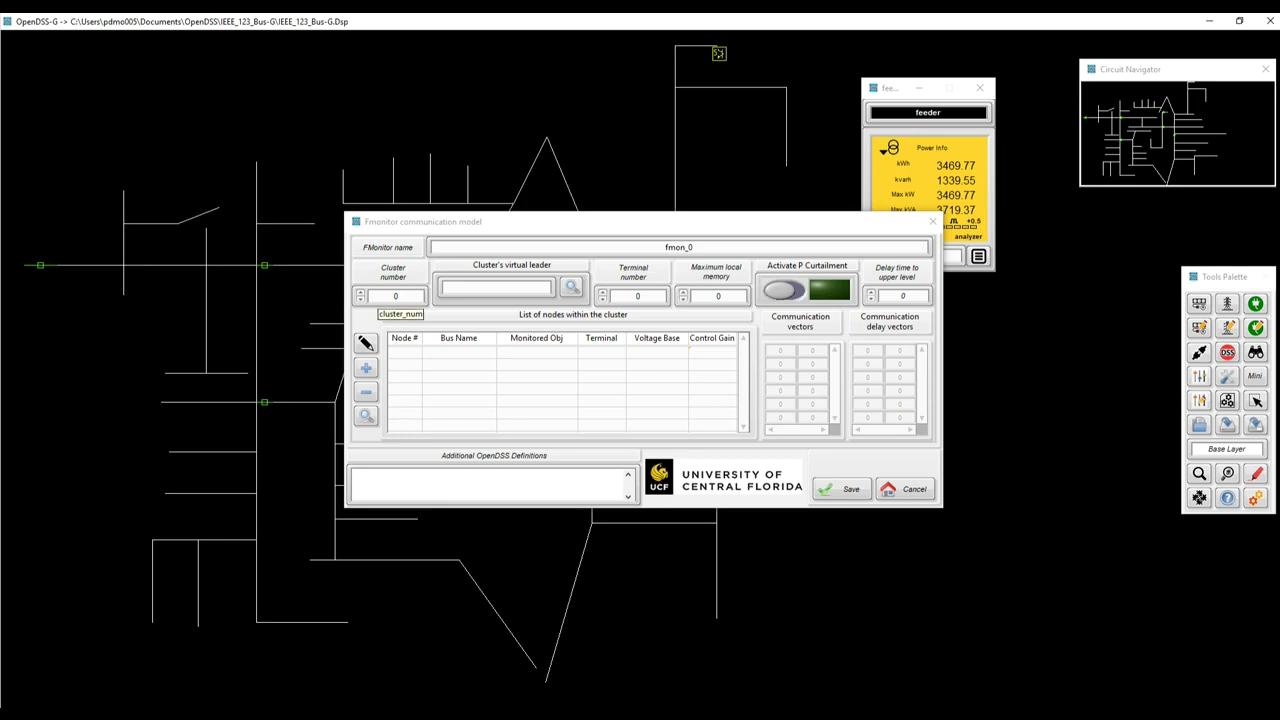
click(359, 292)
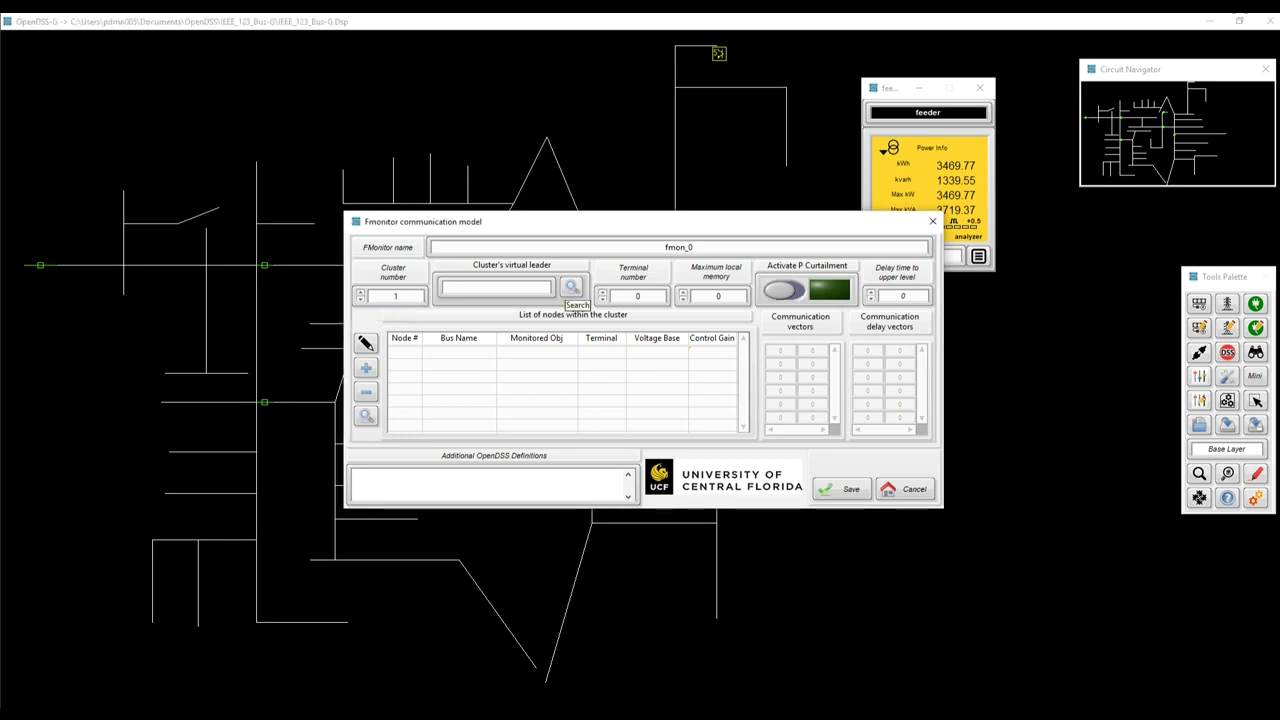
Set Line l115 as the cluster's virtual leader, with terminal number 1 and a maximum local memory of 60
click(572, 288)
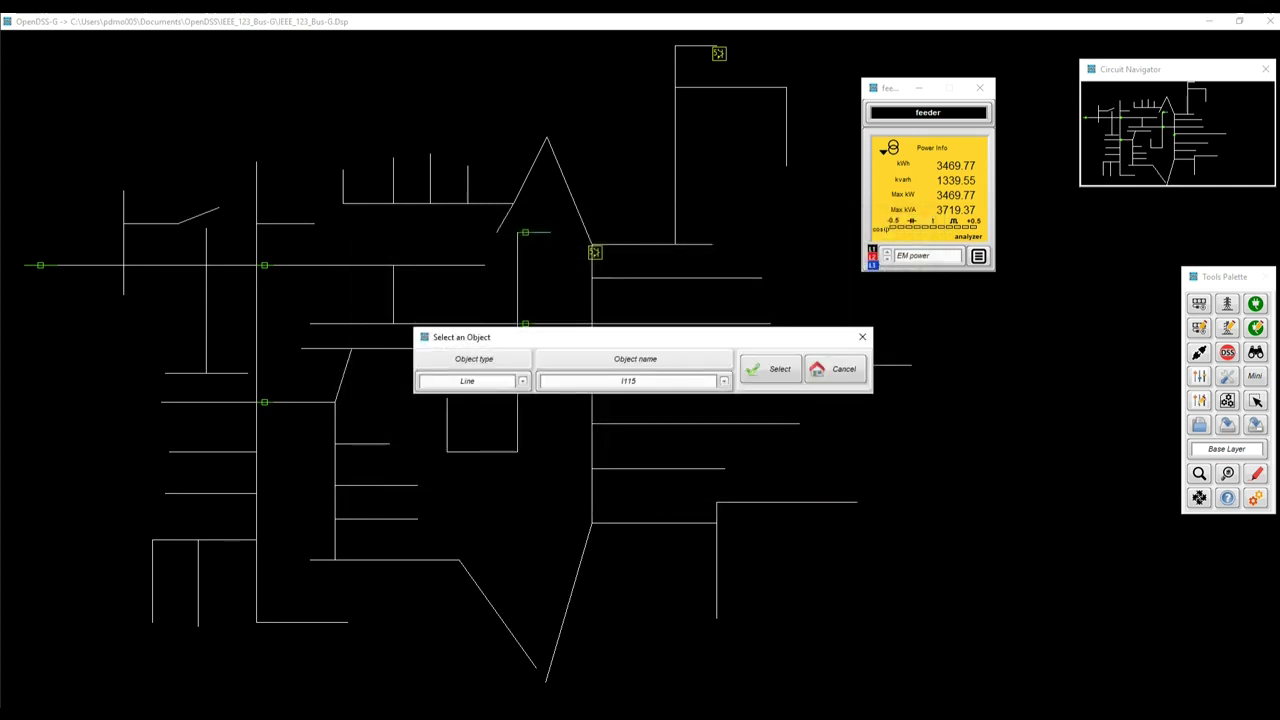
click(523, 381)
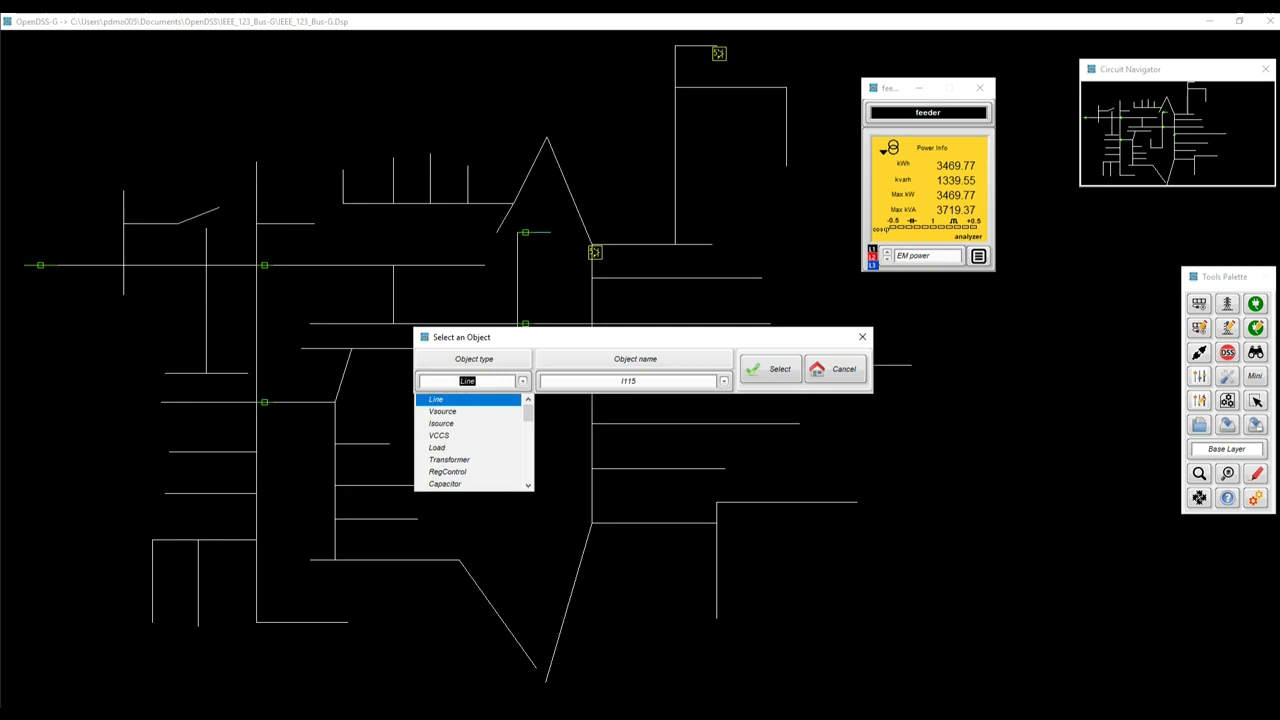
click(437, 399)
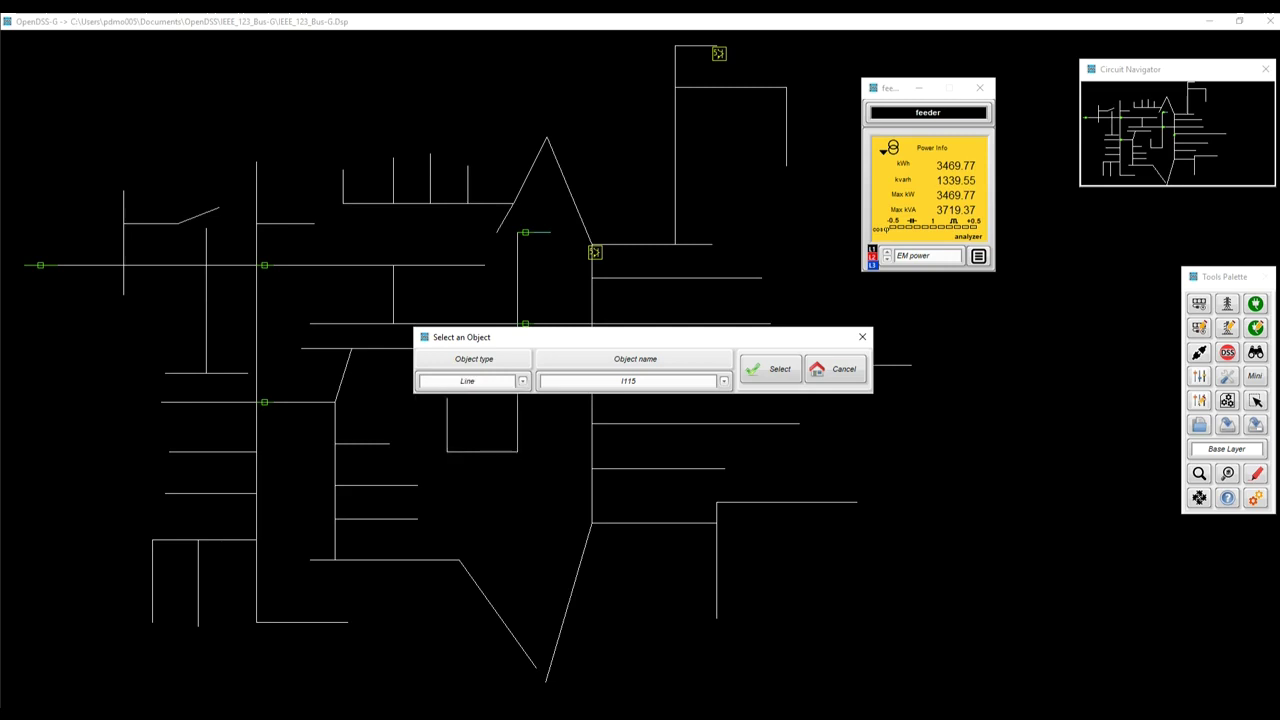
click(723, 381)
click(628, 381)
double_click(628, 381)
text(l115)
click(723, 381)
click(628, 399)
click(771, 369)
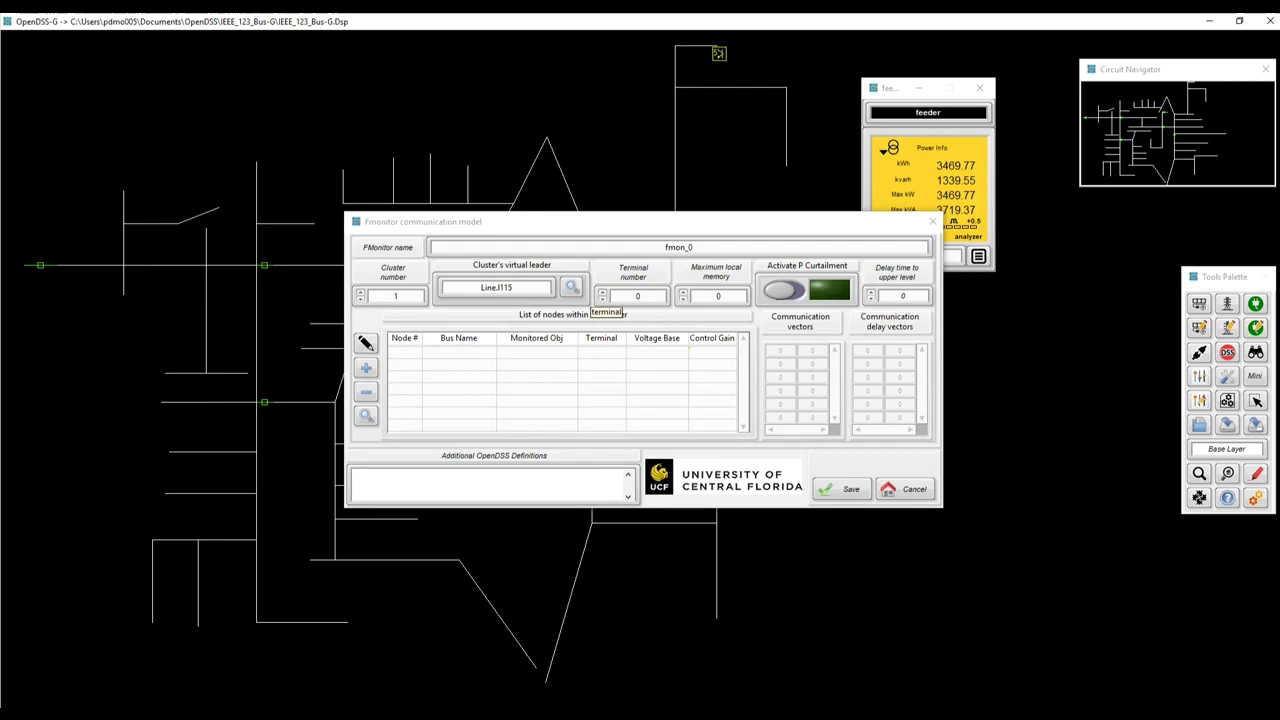
click(602, 291)
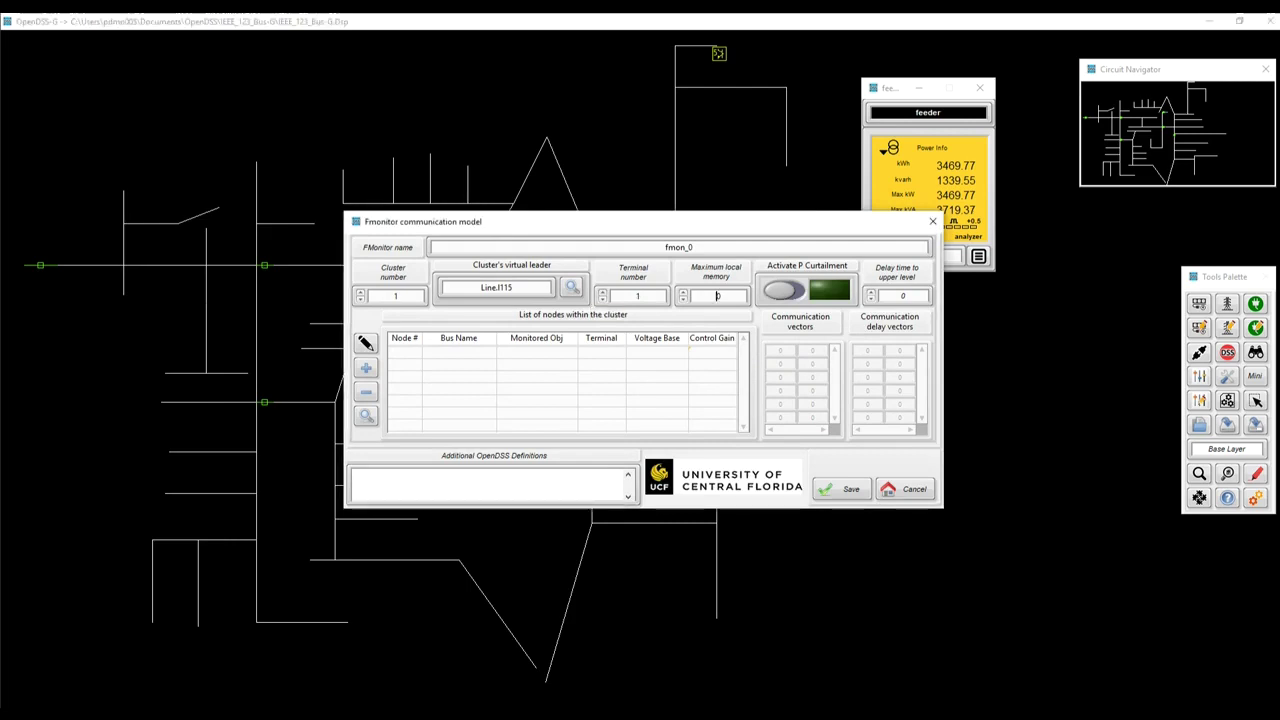
text(6)
Start cluster node 1 with terminal 2, a voltage base of 2.402 kV and a control gain of 1
click(366, 368)
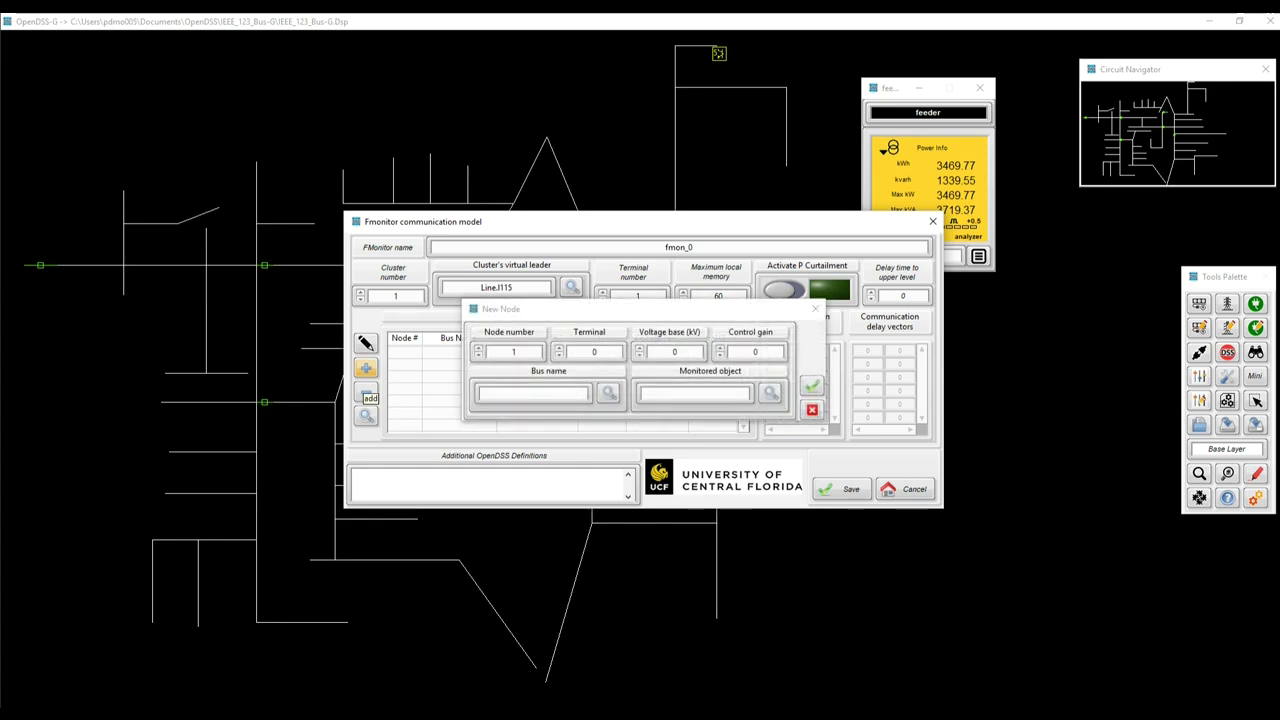
double_click(594, 352)
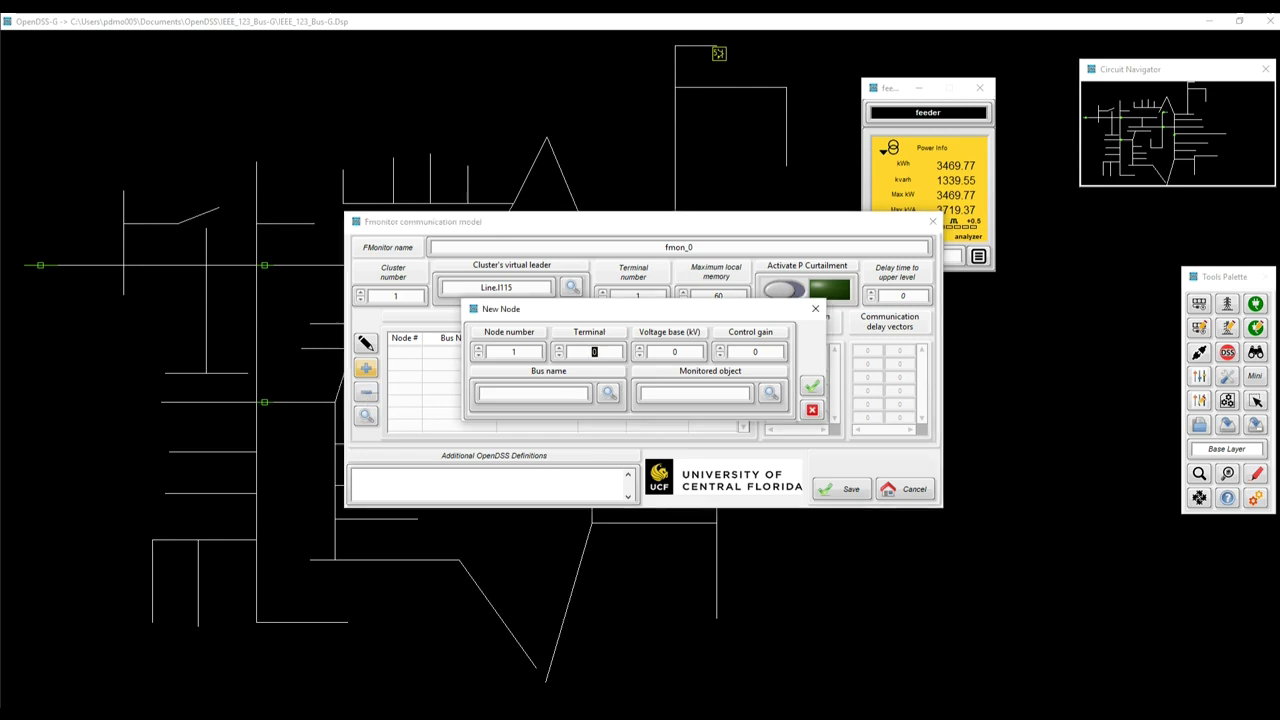
text(2)
key(Tab)
text(2.402)
key(Tab)
text(1)
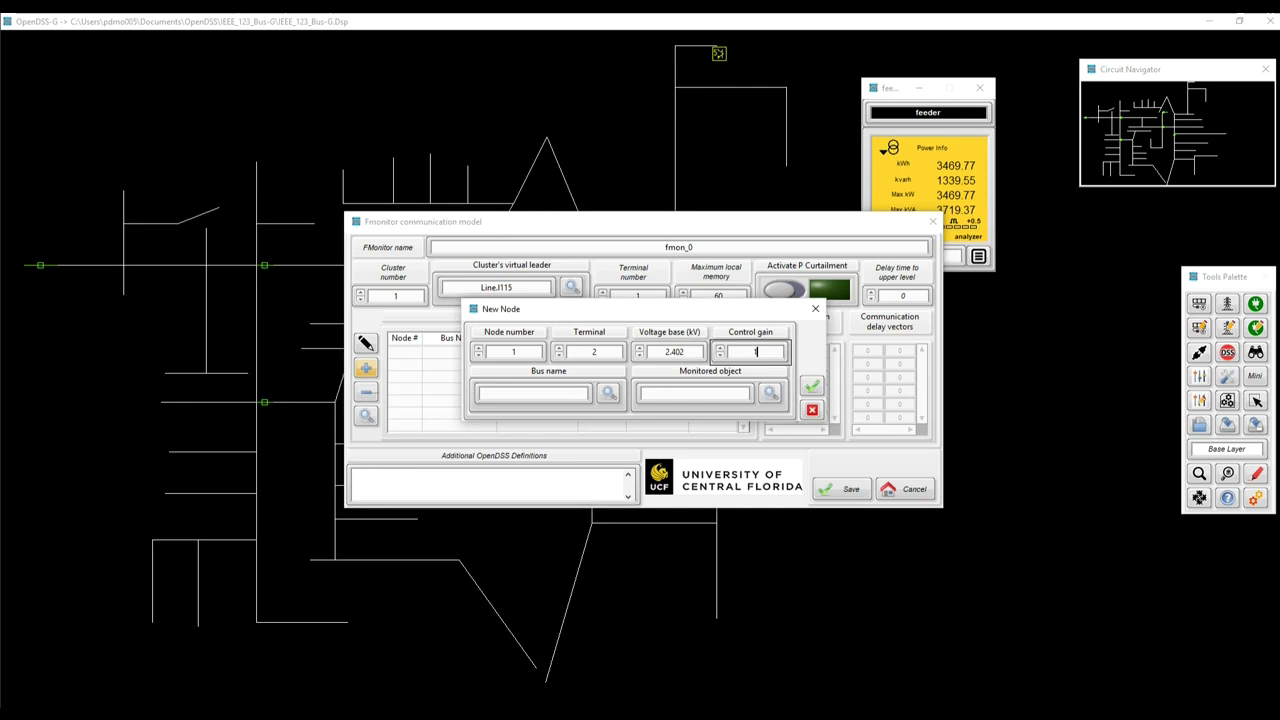
key(Return)
Choose bus 76 as the bus name for node 1
click(608, 393)
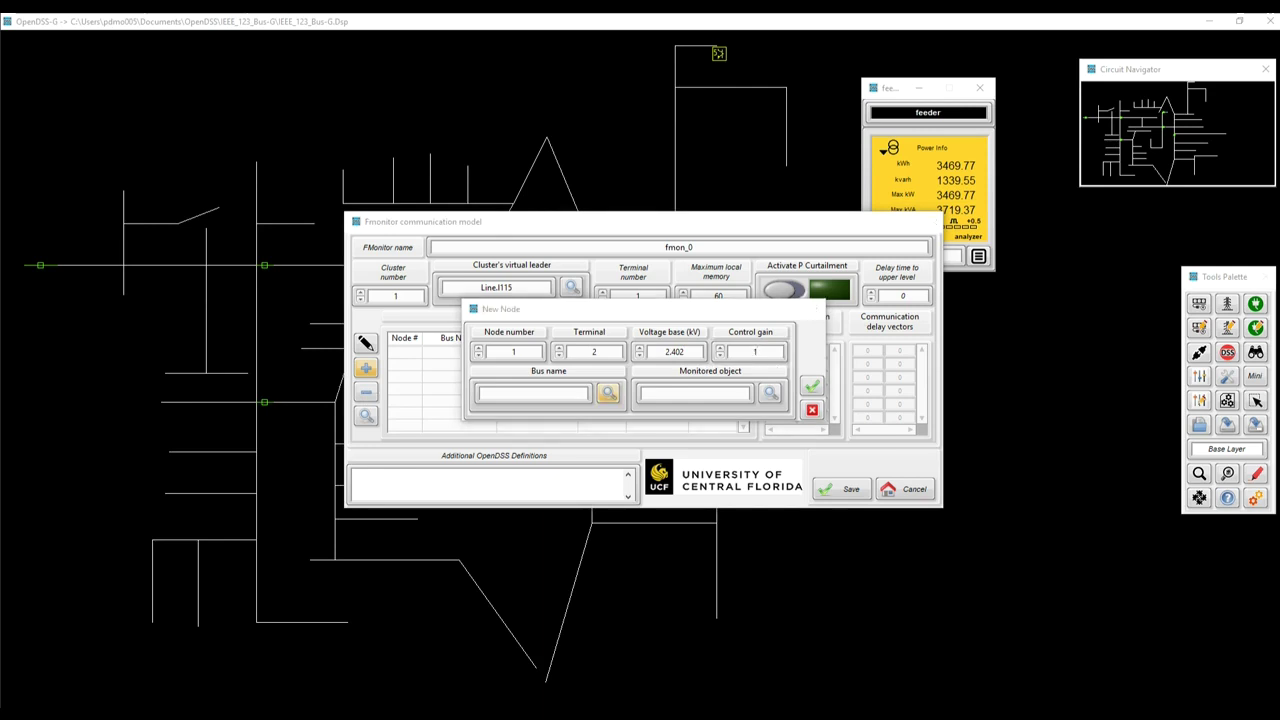
key(ctrl+a)
text(76)
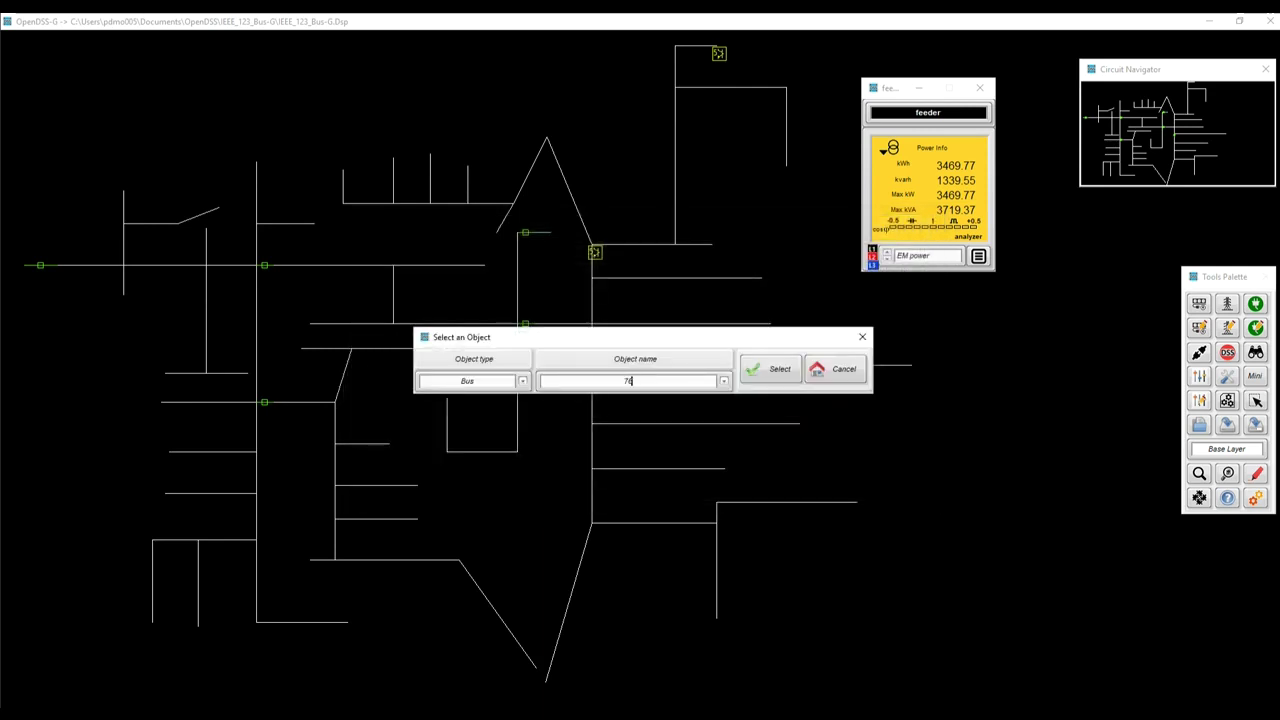
click(724, 381)
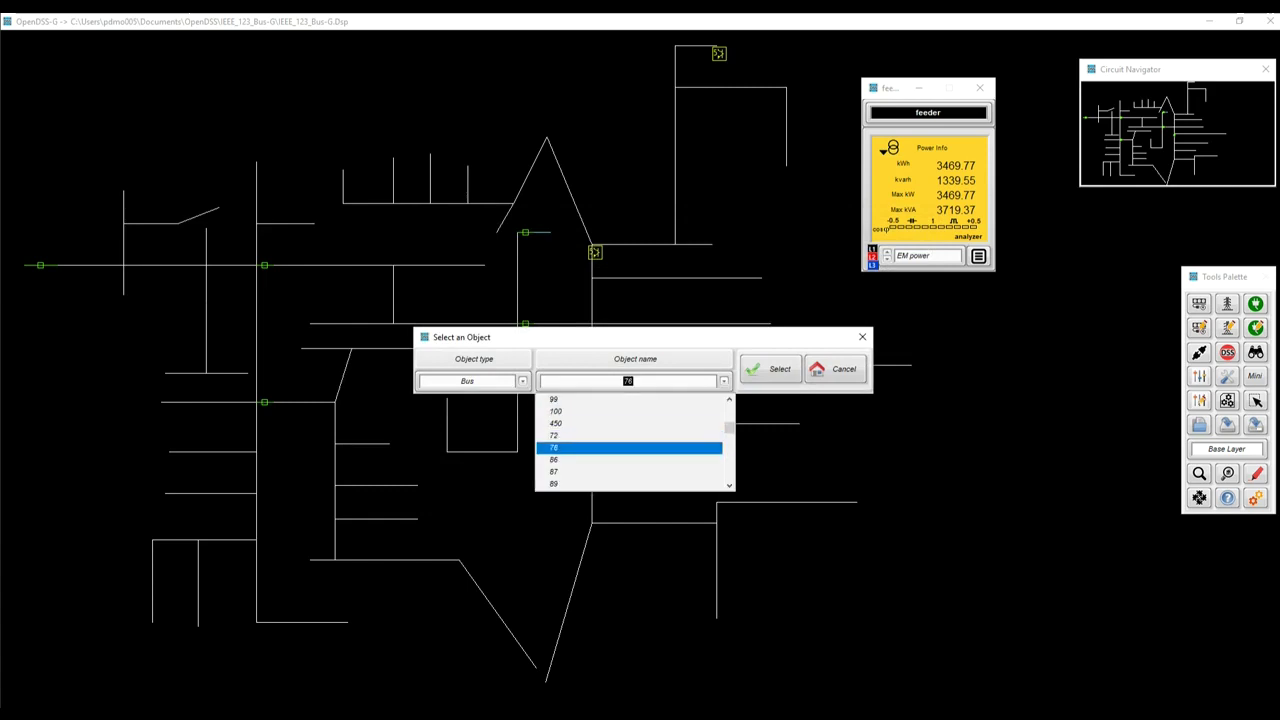
click(554, 448)
click(522, 381)
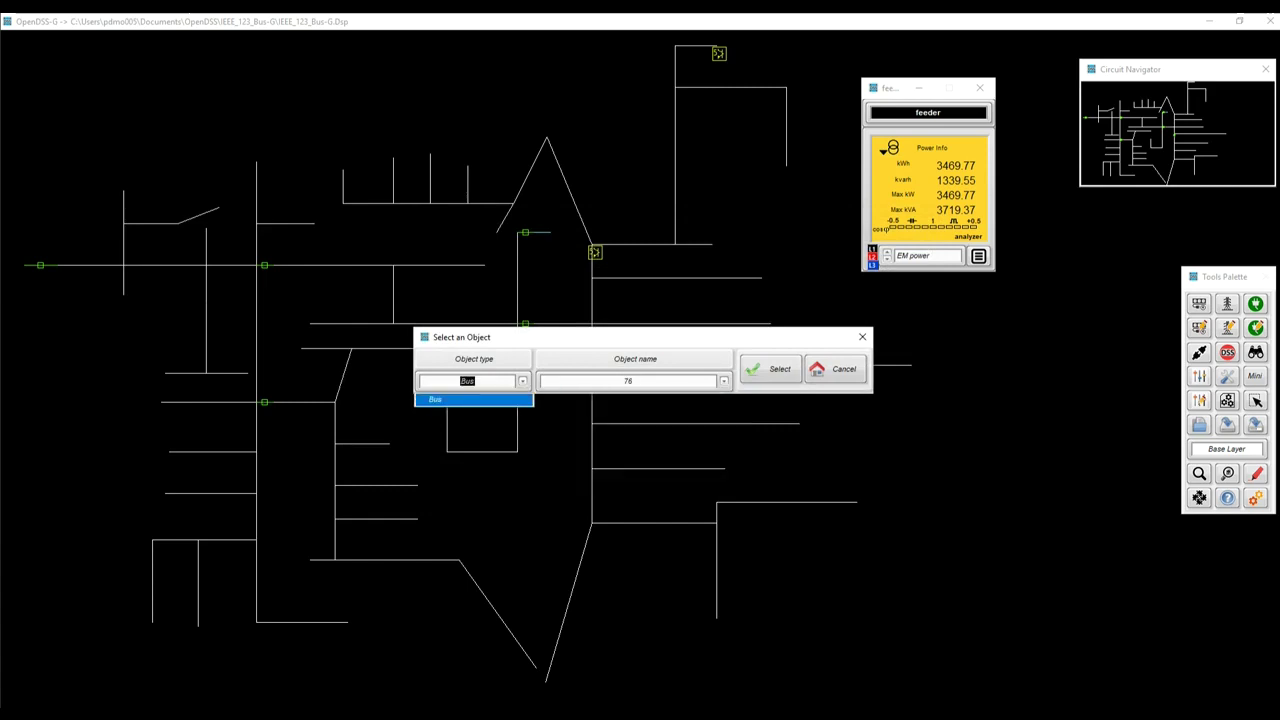
click(468, 400)
key(Return)
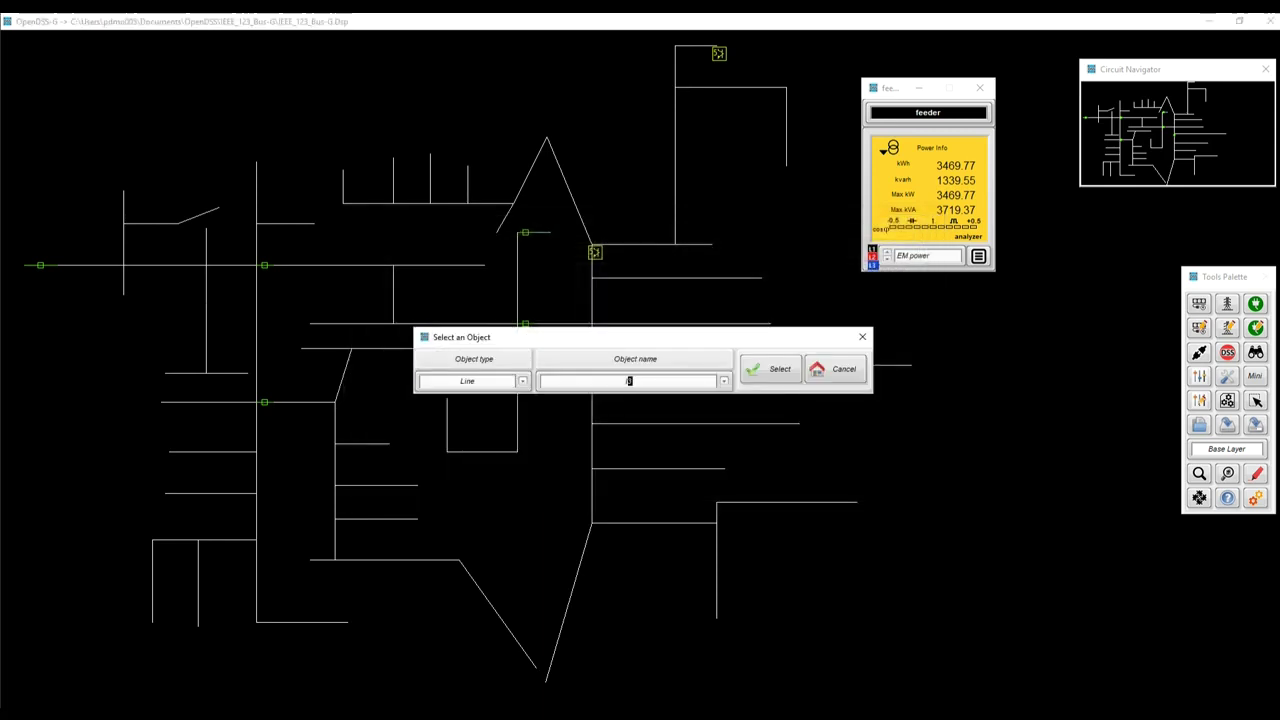
Choose Line l73 as node 1's monitored object and add the node to the cluster
text(73)
click(724, 381)
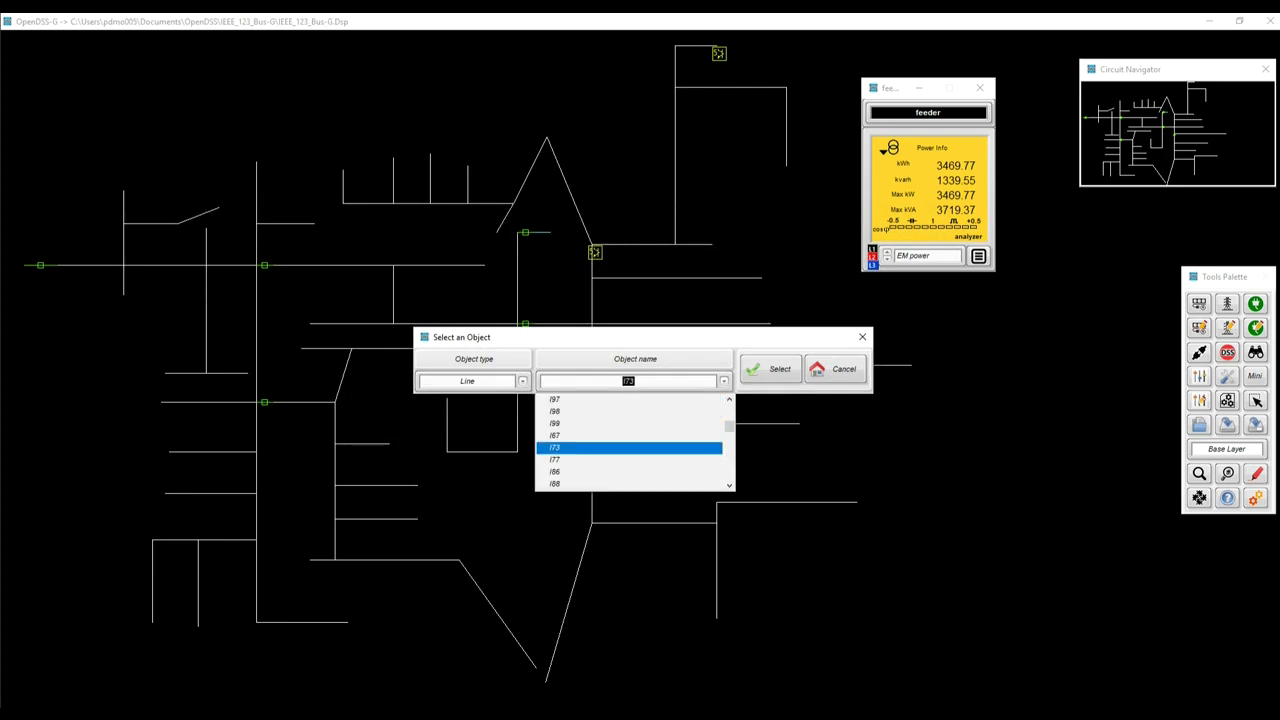
click(660, 448)
click(771, 369)
click(812, 386)
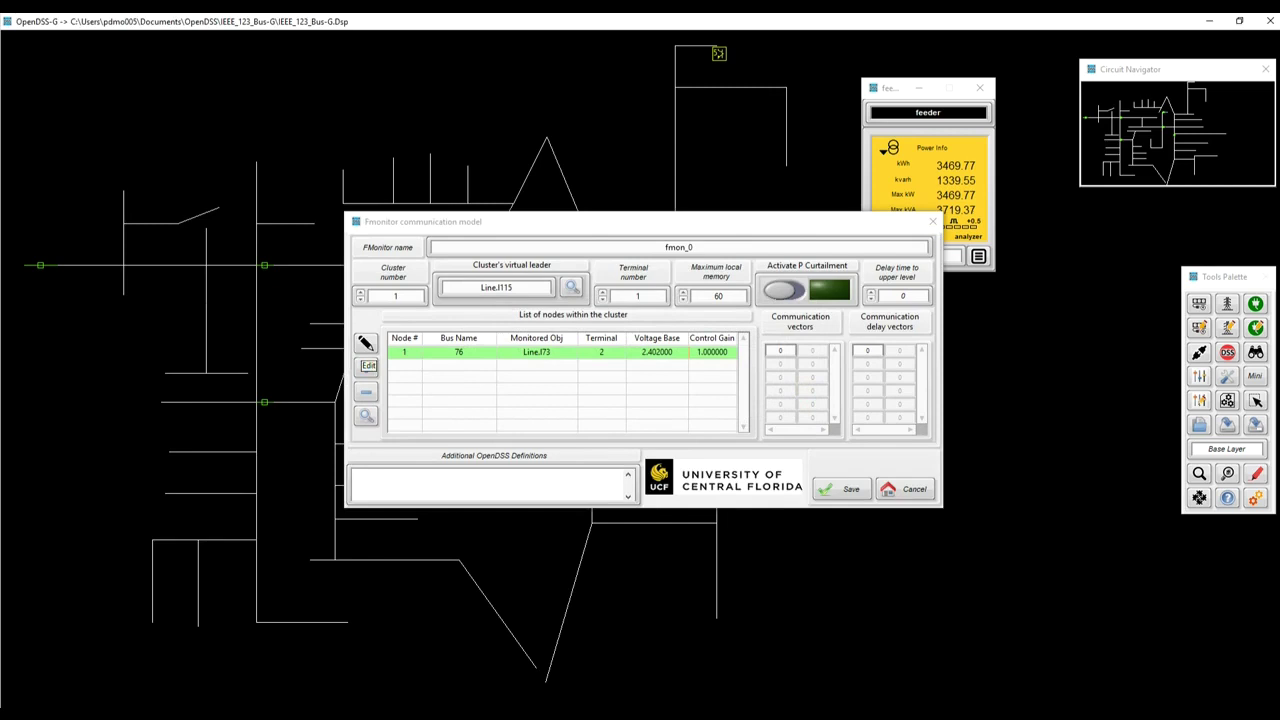
Edit node 1 to a control gain of 2 and set it back to 1
click(366, 368)
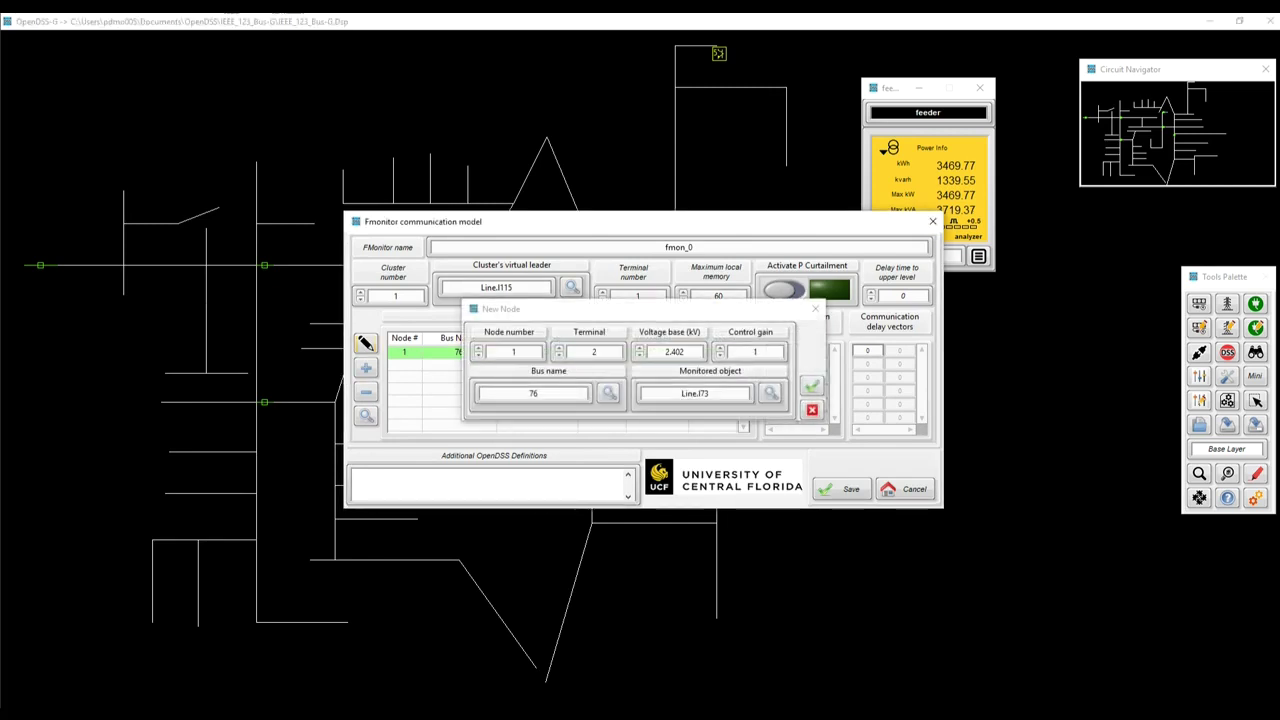
key(Return)
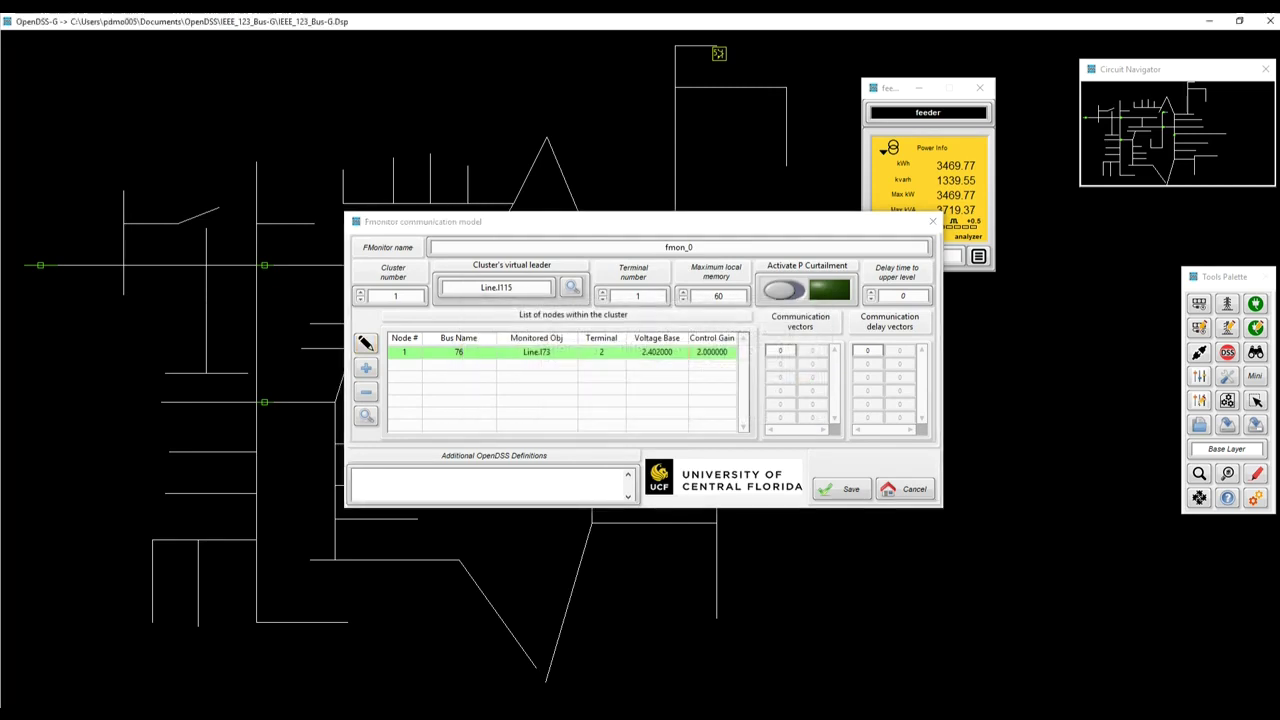
click(366, 368)
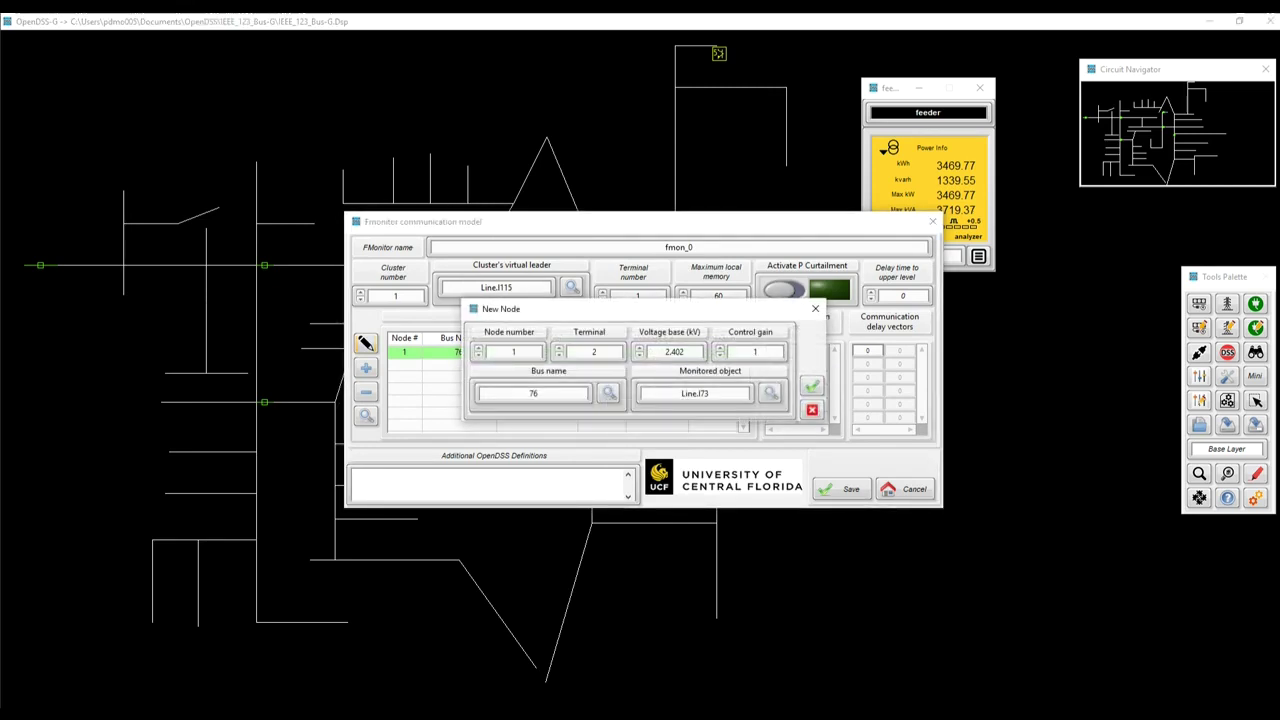
key(Return)
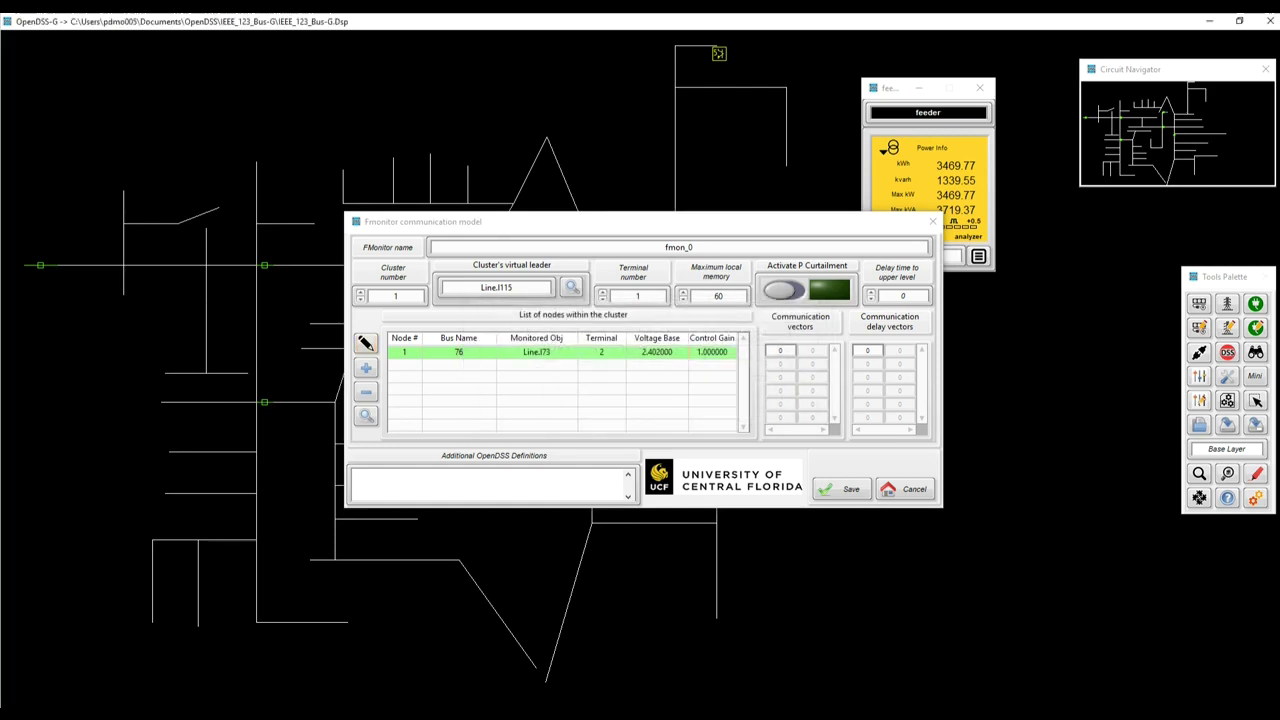
Start cluster node 2 with terminal 2, a voltage base of 2.406 kV and a control gain of 1
key(Return)
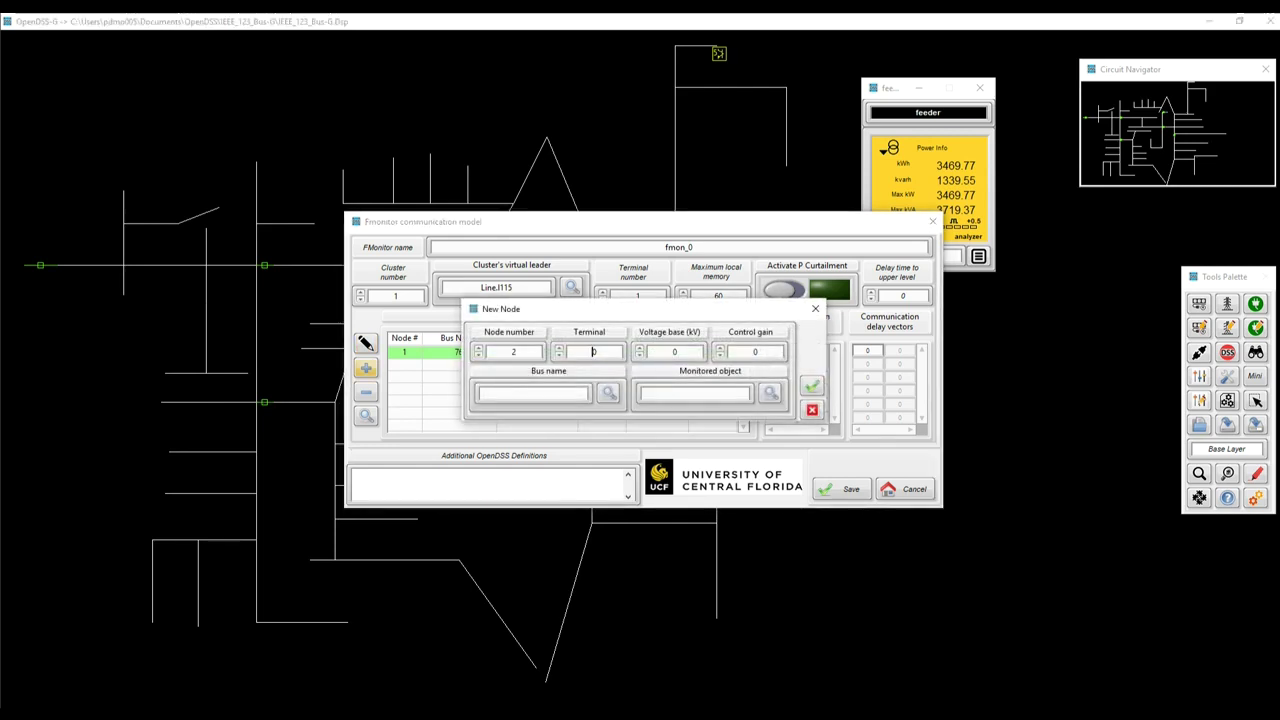
text(2)
key(Tab)
text(2.406)
key(Tab)
text(1)
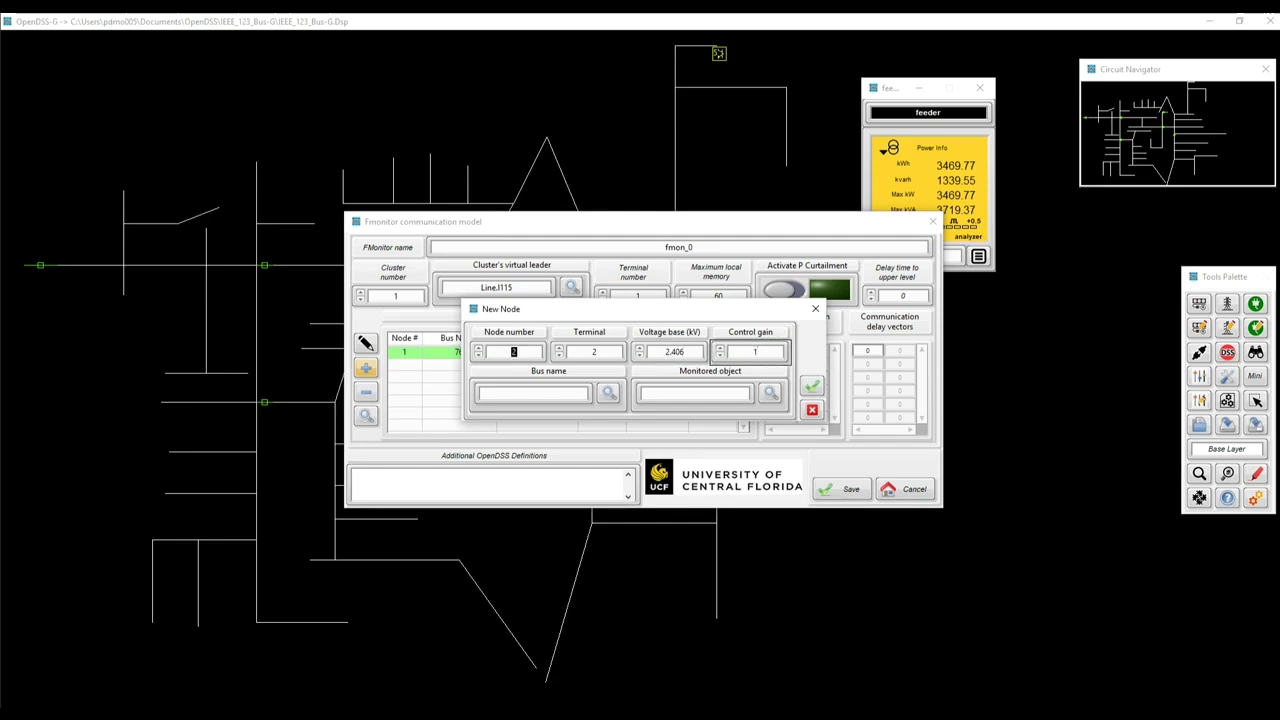
key(Tab)
Choose bus 83 as node 2's bus and Line l84 as its monitored object
click(608, 393)
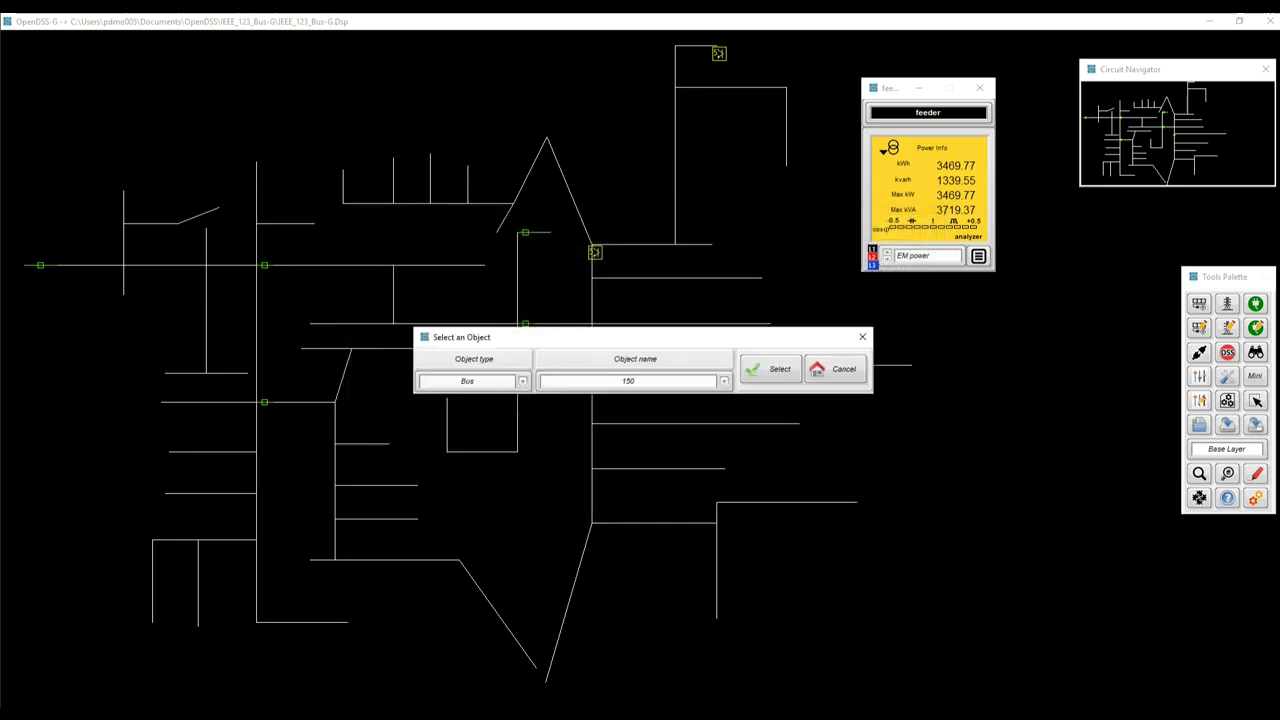
drag(637, 381, 618, 381)
text(83)
click(770, 369)
click(849, 393)
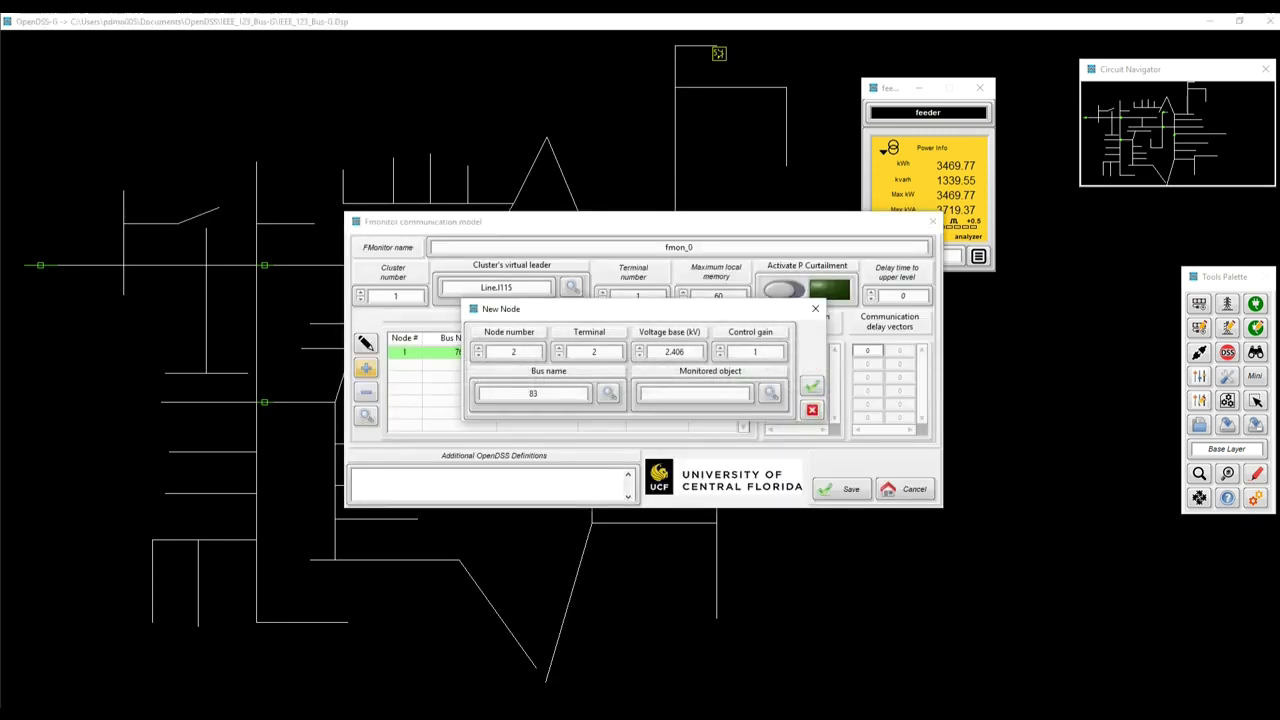
double_click(628, 381)
text(l)
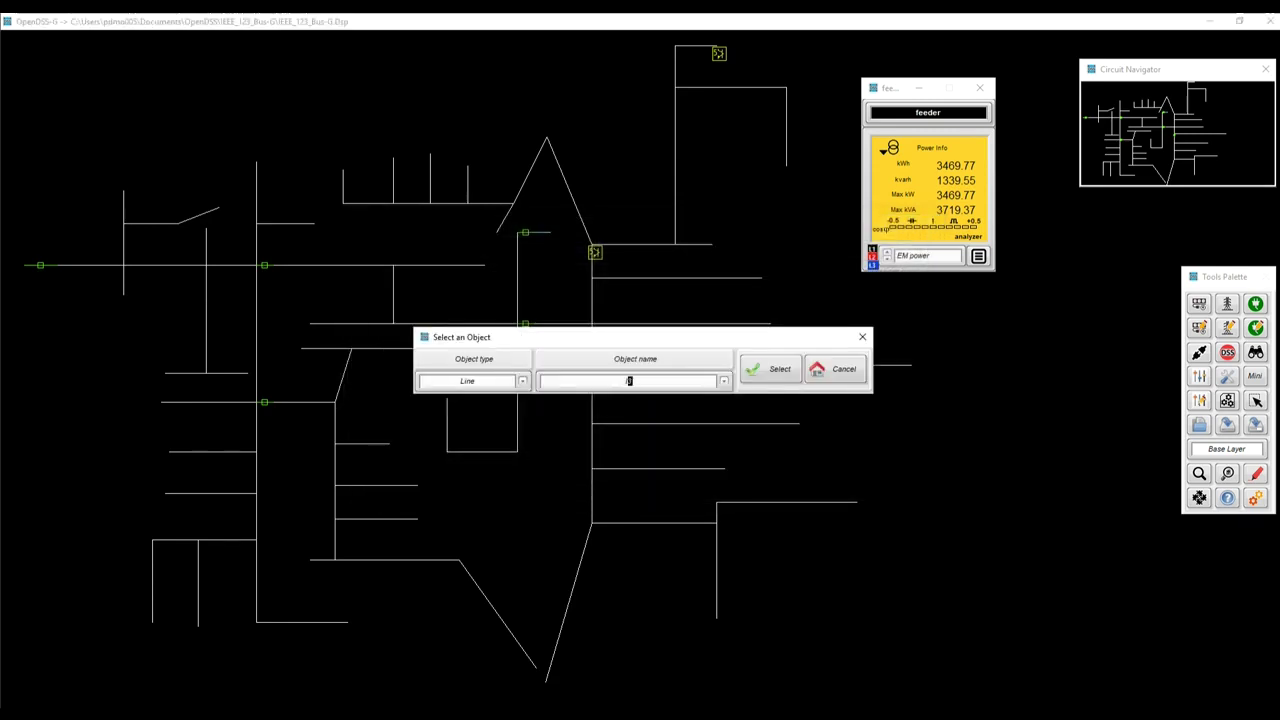
text(84)
key(Return)
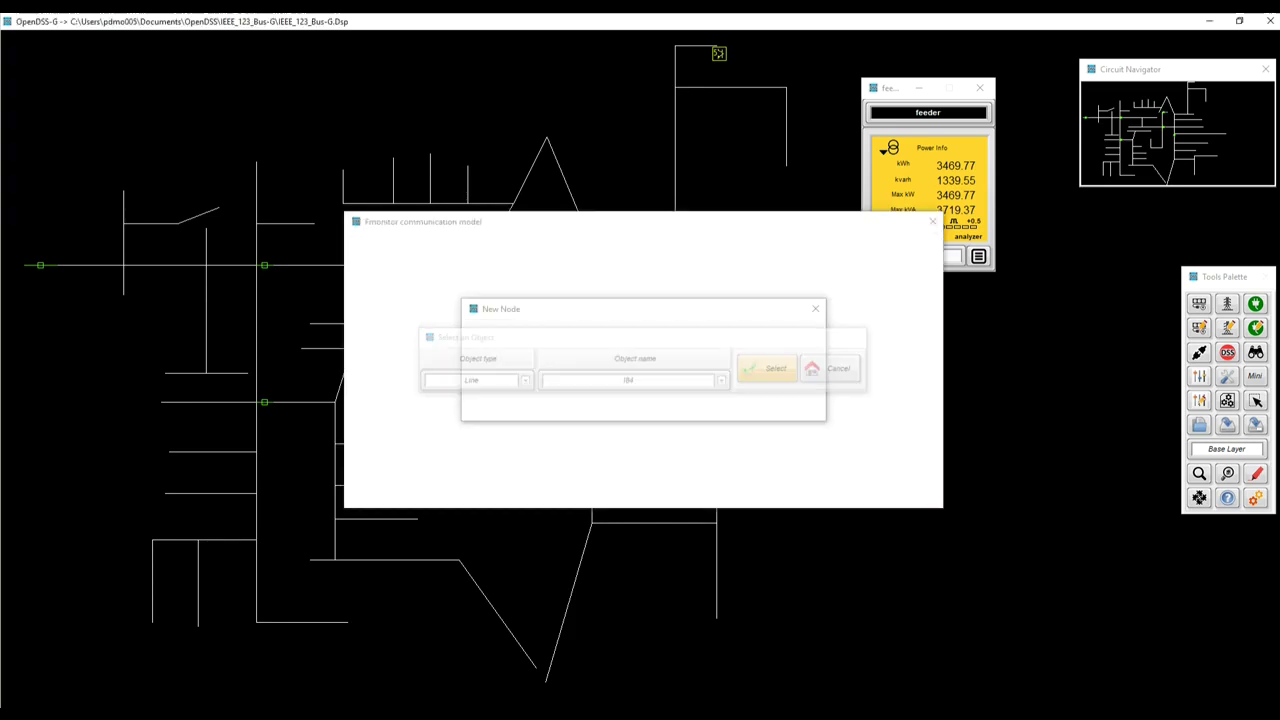
Add node 2 to the cluster and set all four entries of the two-node communication vectors to 1
key(Return)
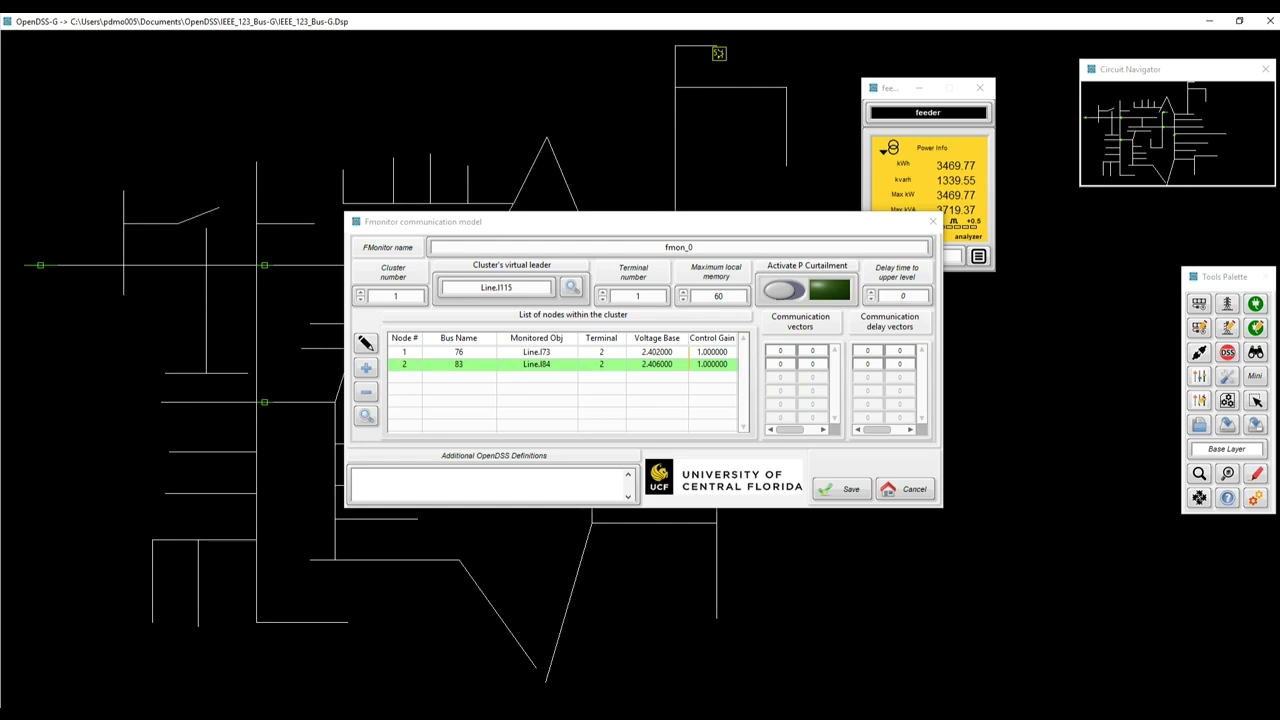
double_click(781, 351)
text(1)
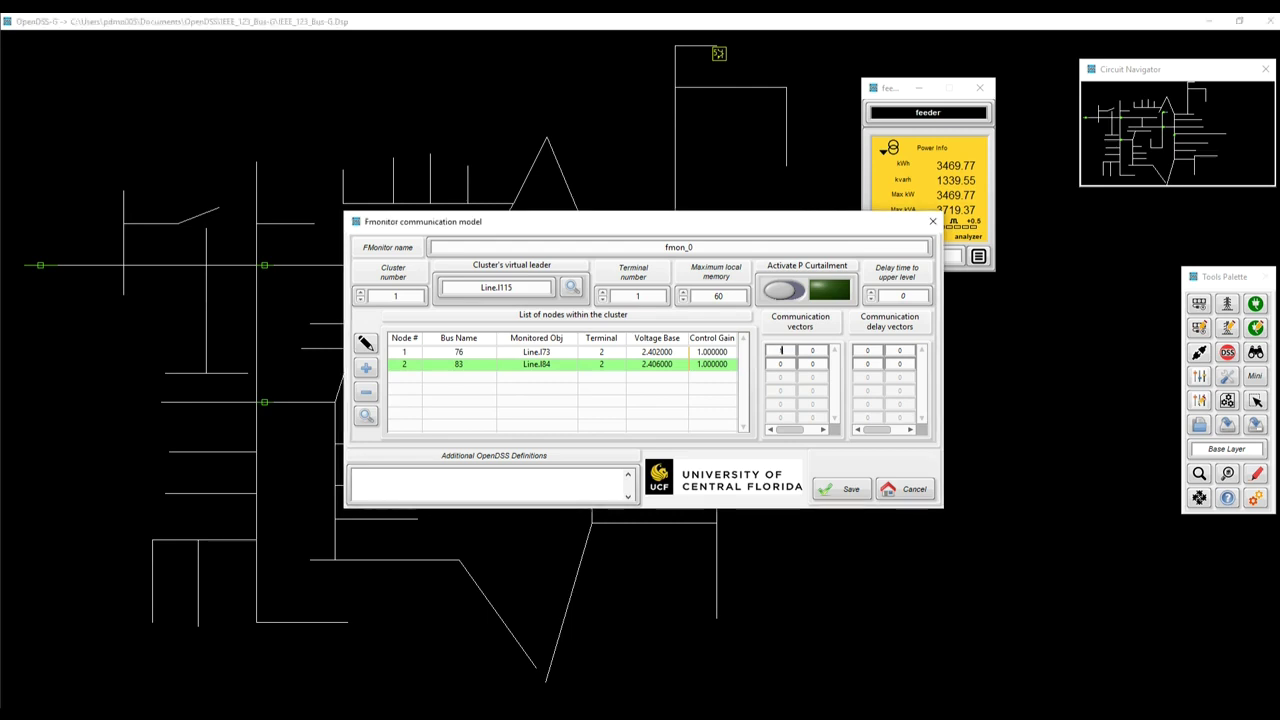
text(1)
key(Tab)
text(1)
Set the communication delay vectors to 0, 0.05 and 0.05, 0, name the Fmonitor FM1 and save it
text(.05)
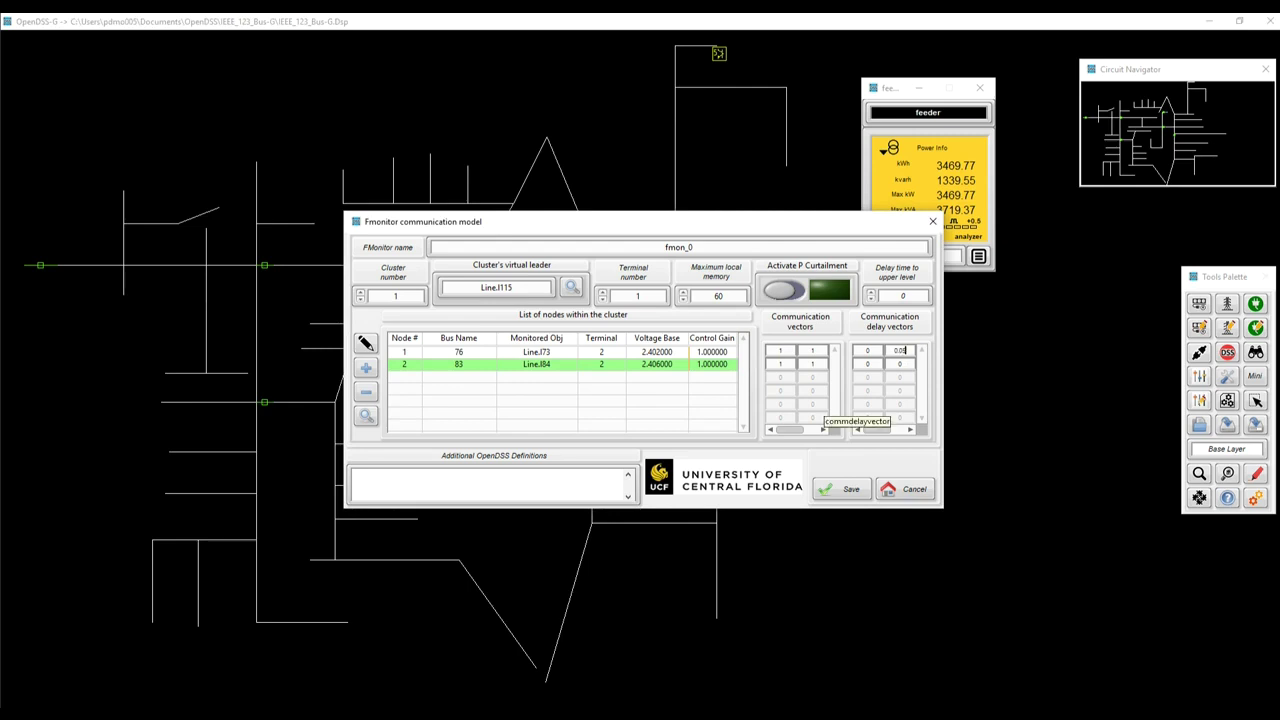
double_click(868, 364)
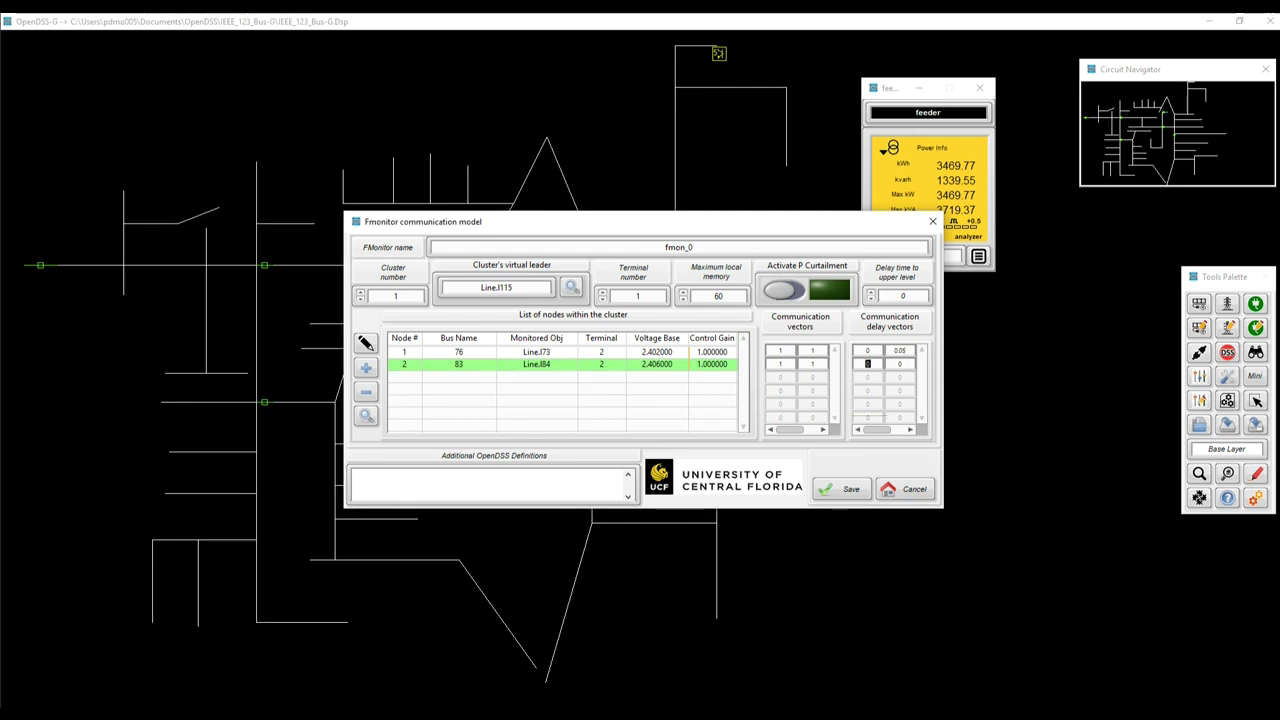
text(0.05)
double_click(680, 247)
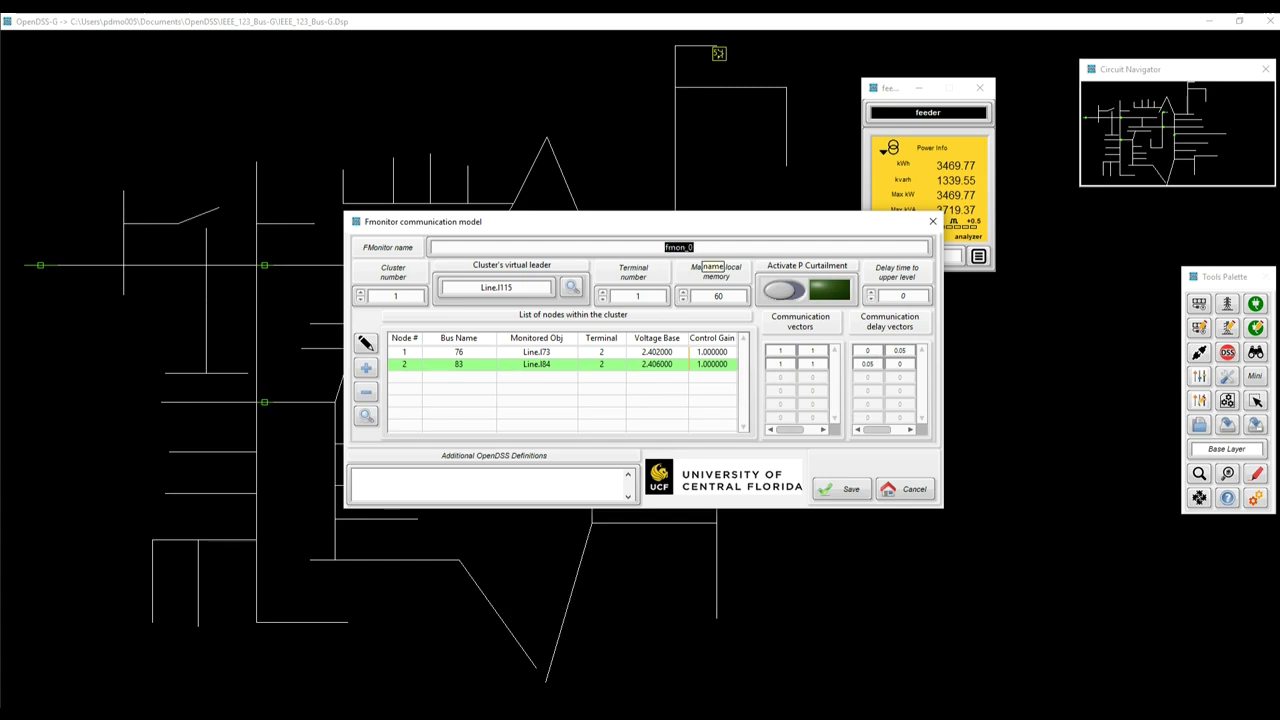
text(FM1)
click(840, 489)
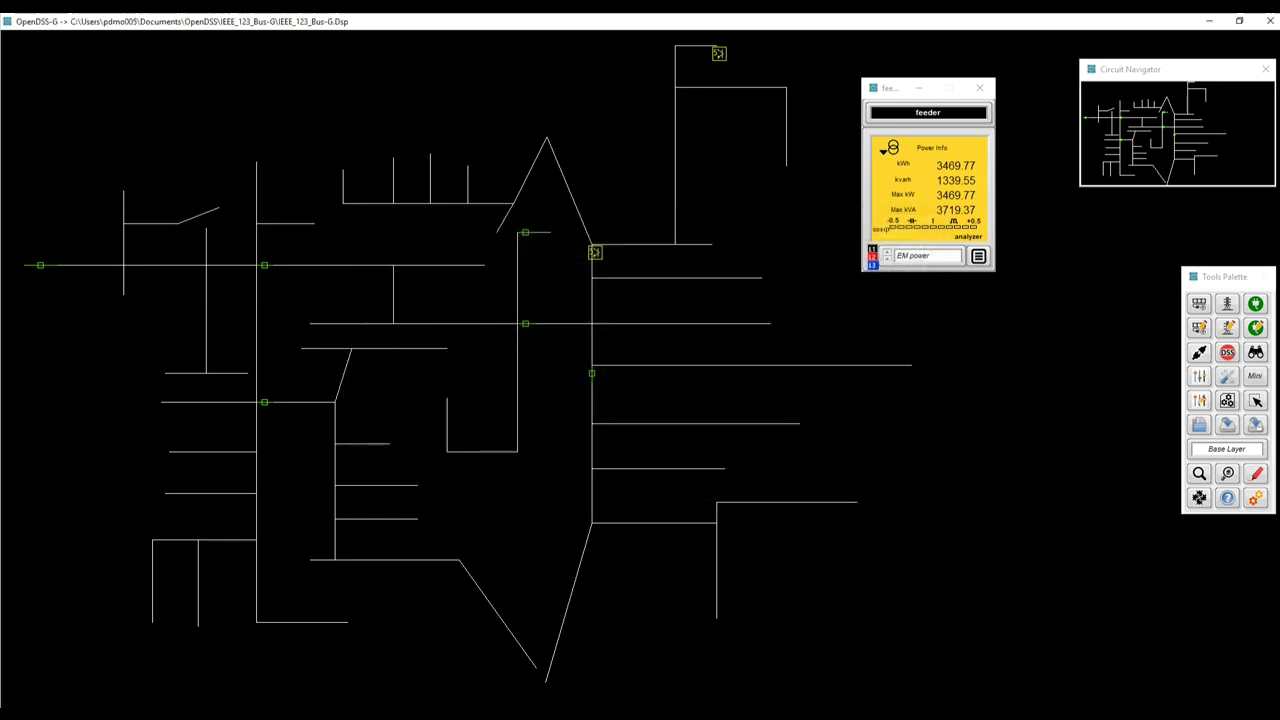
Flag the Fmonitor elements in bright green on the circuit diagram, keeping the Generic5 flags yellow
click(1255, 352)
click(1209, 457)
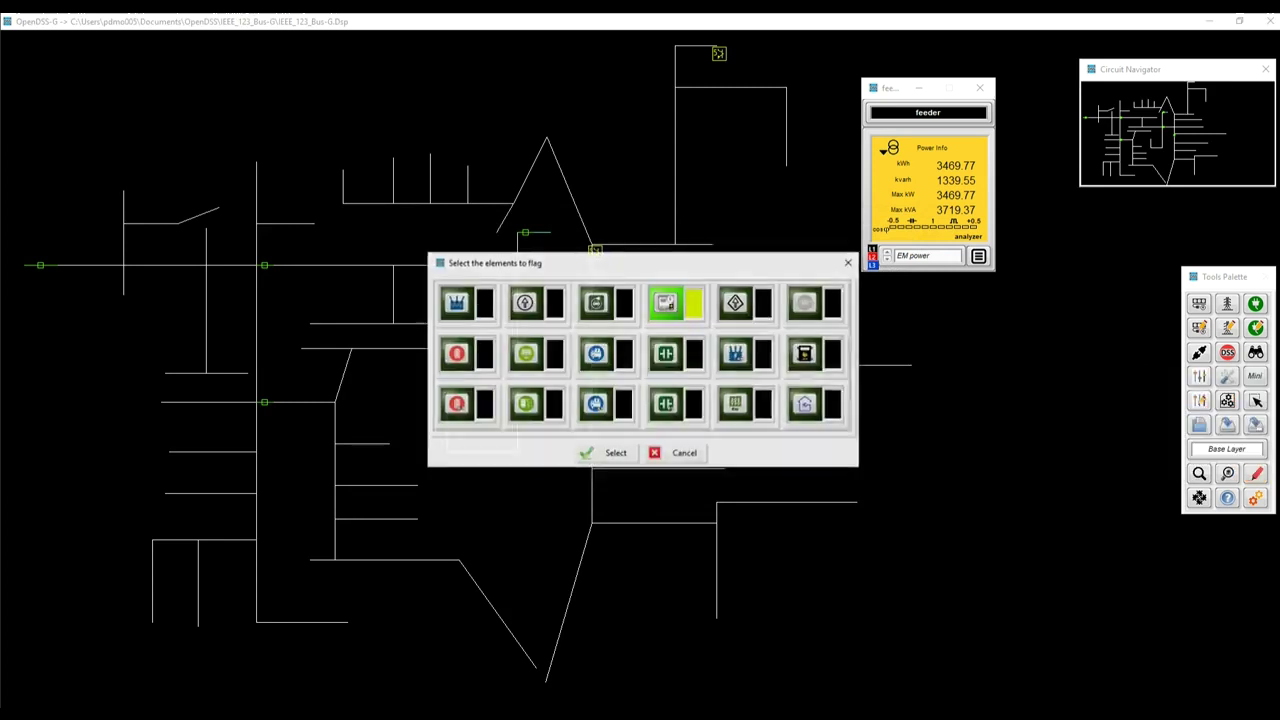
click(806, 354)
click(834, 354)
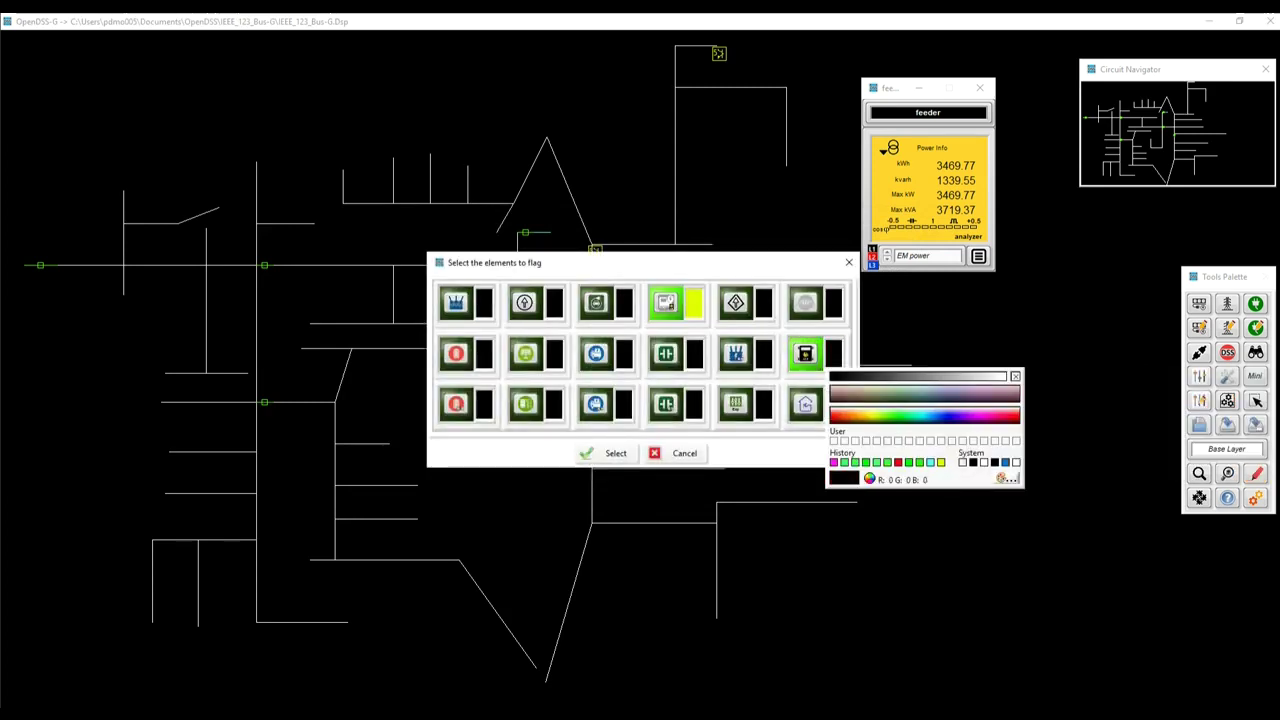
click(919, 462)
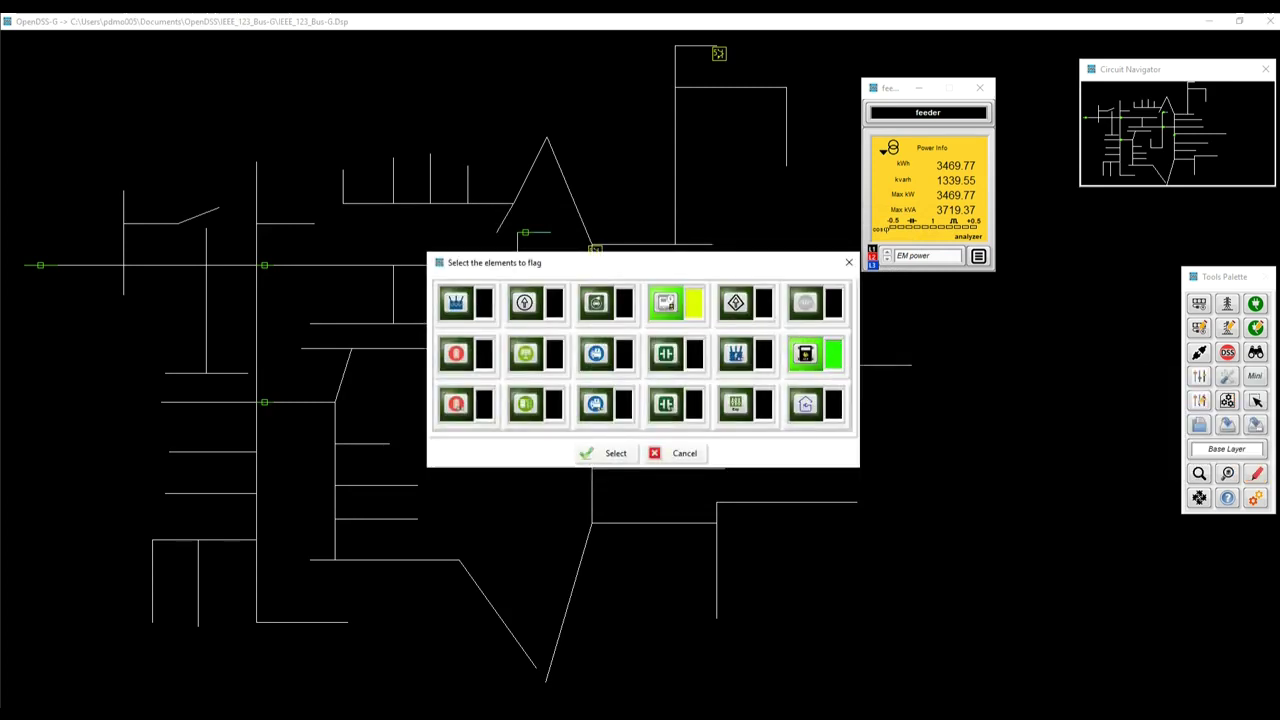
click(606, 454)
key(Return)
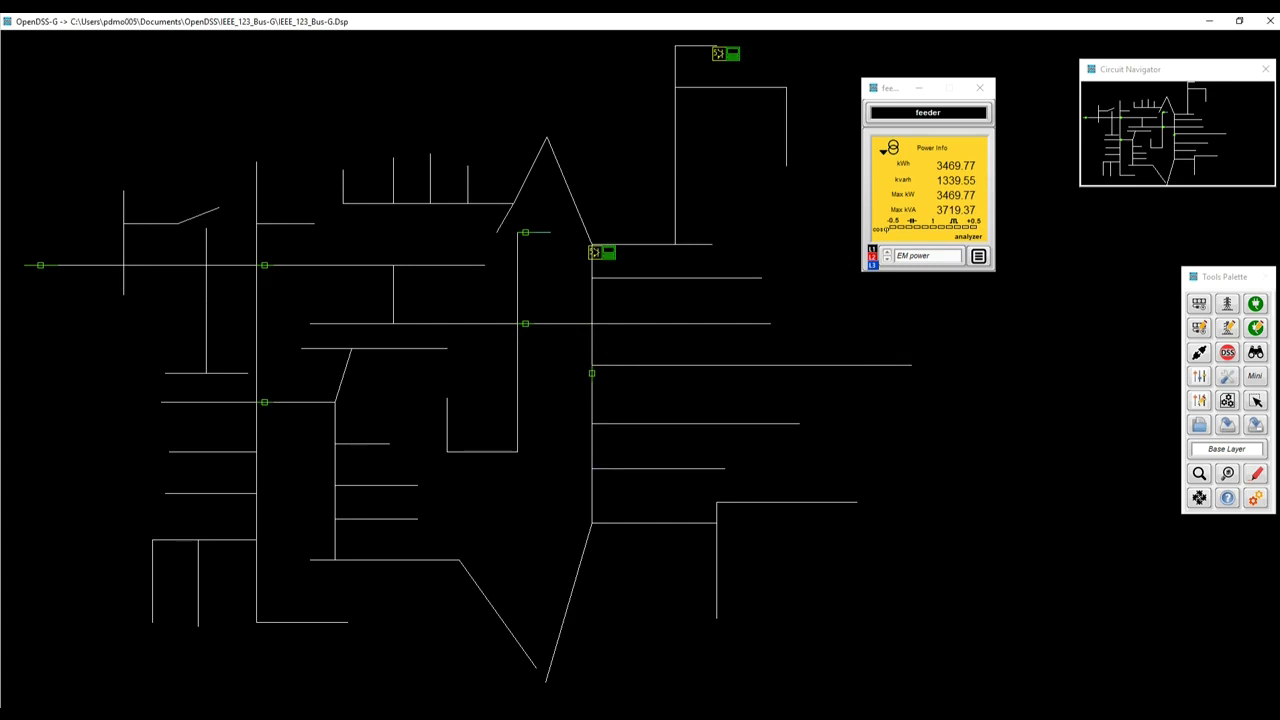
Following the solve line in the Word document, switch the circuit to simulation mode and solve it in Snap mode
drag(0, 76, 729, 82)
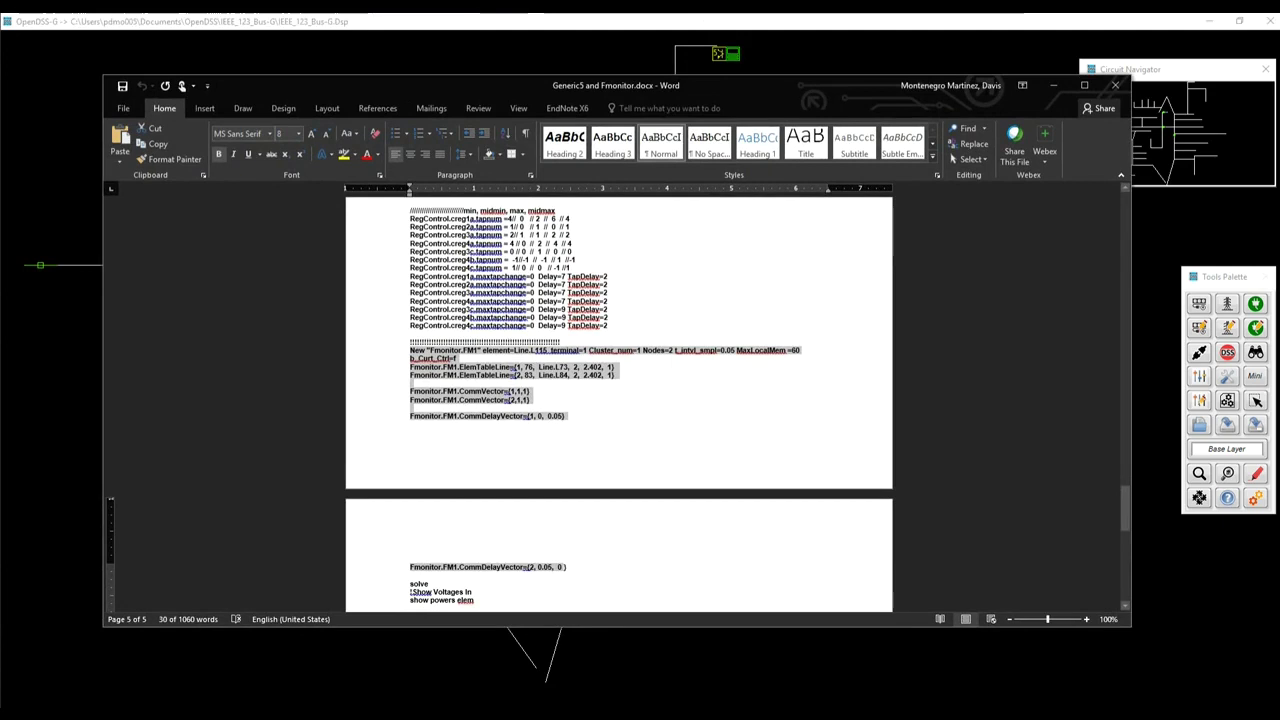
click(413, 428)
scroll(619, 404, down, 9)
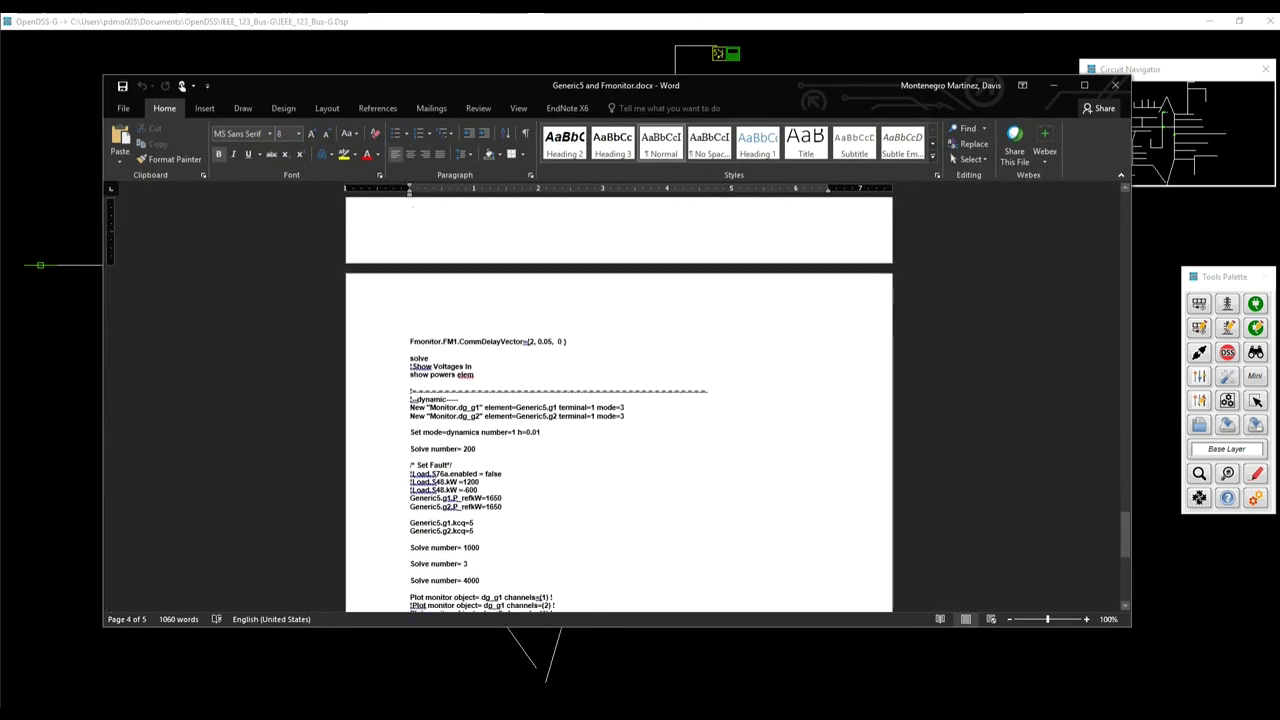
drag(475, 376, 402, 356)
click(434, 359)
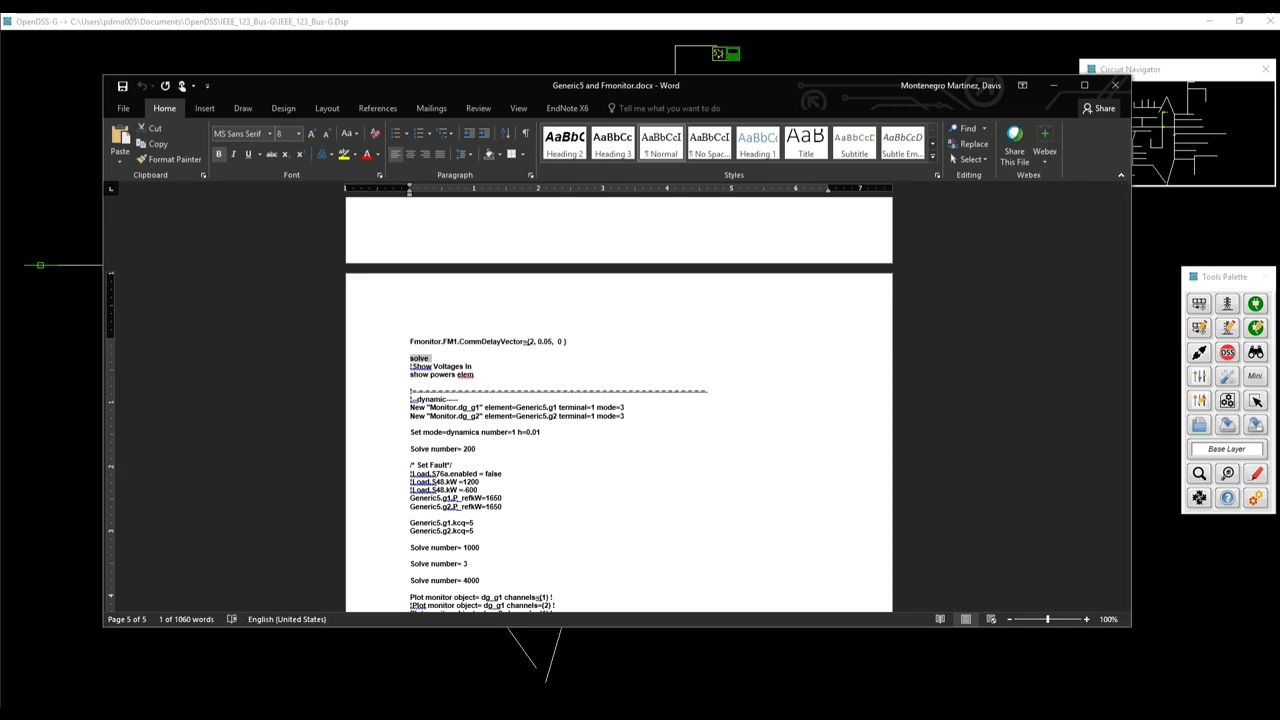
drag(868, 89, 0, 124)
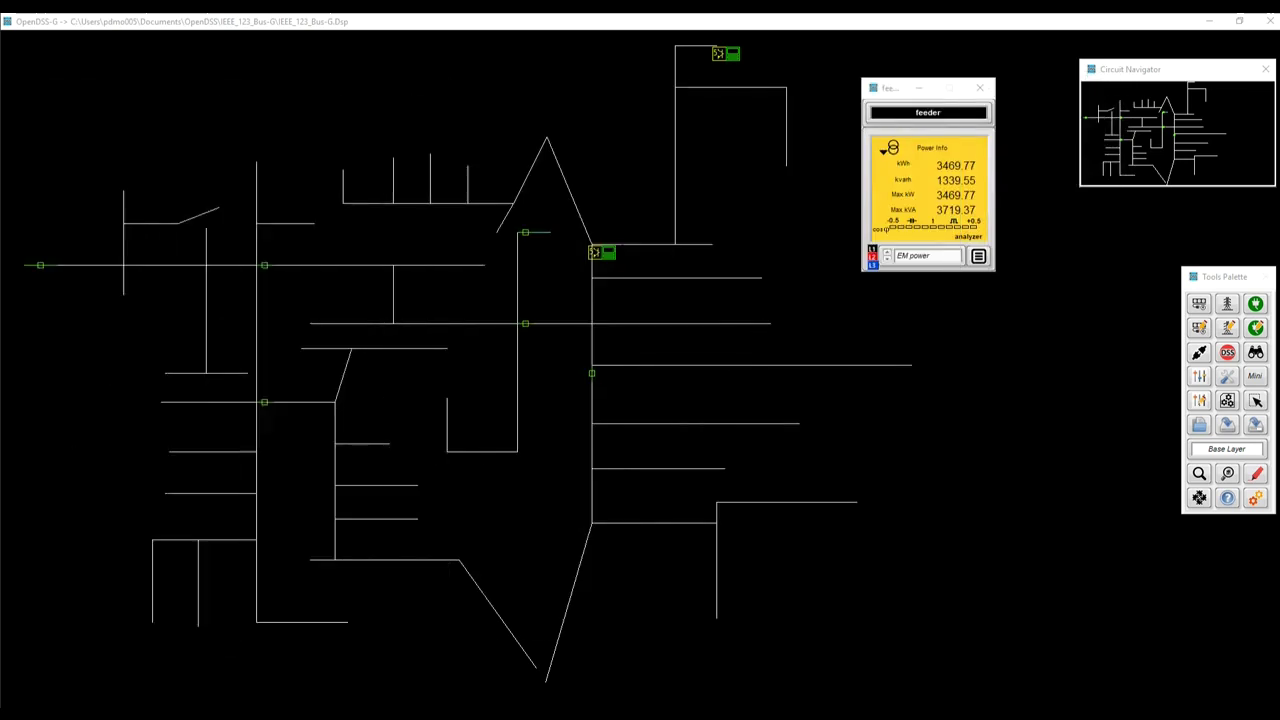
click(1256, 498)
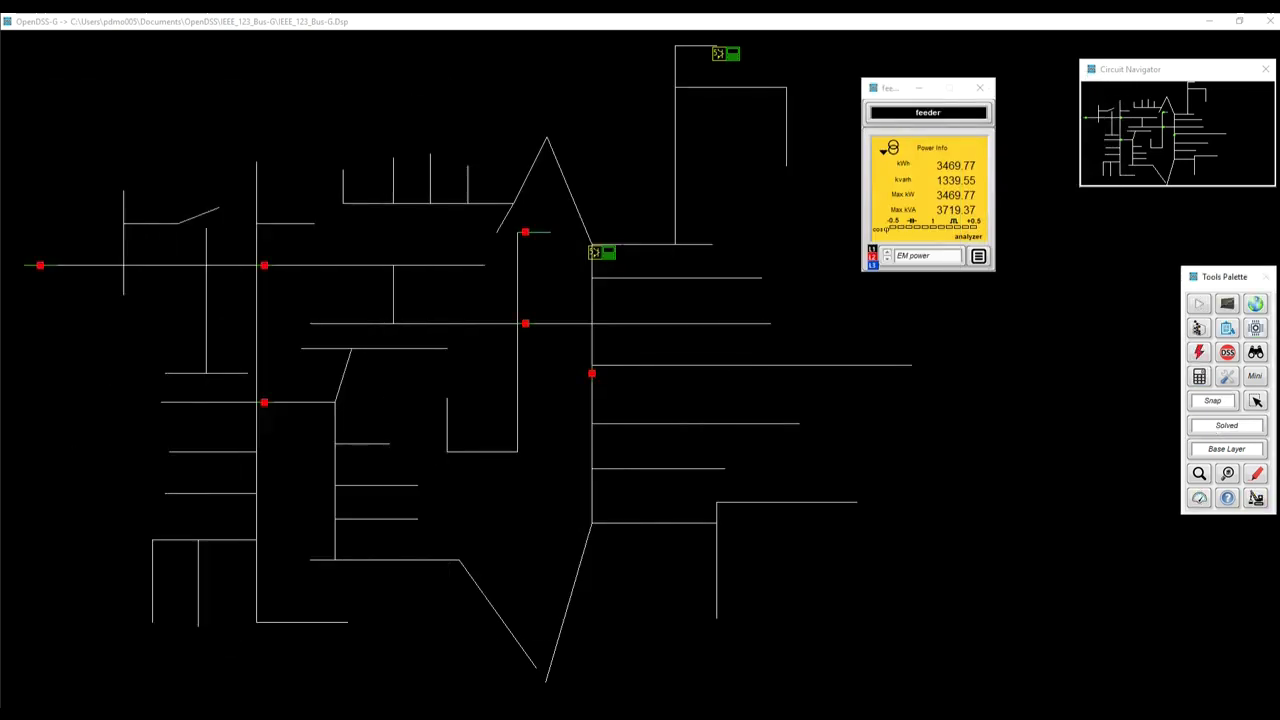
click(1199, 304)
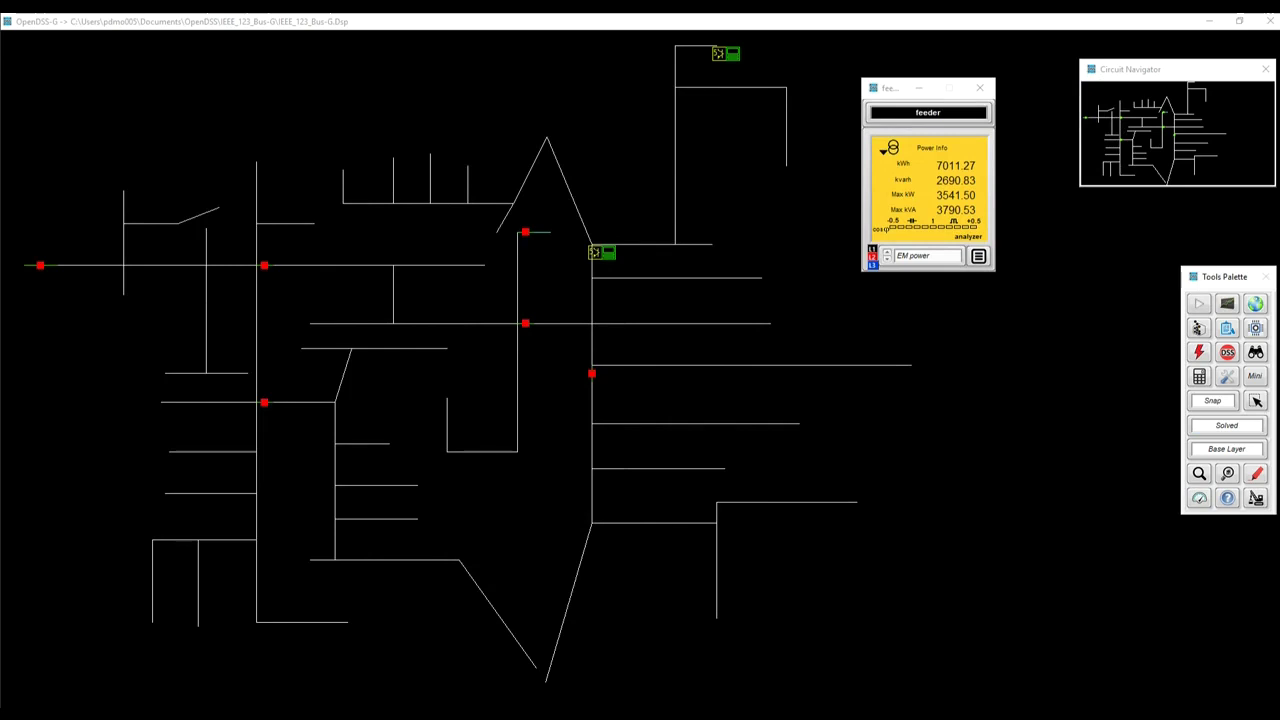
Copy the two New Monitor lines defining dg_g1 and dg_g2 from the dynamic section of the Word document
drag(0, 122, 471, 84)
scroll(587, 410, down, 3)
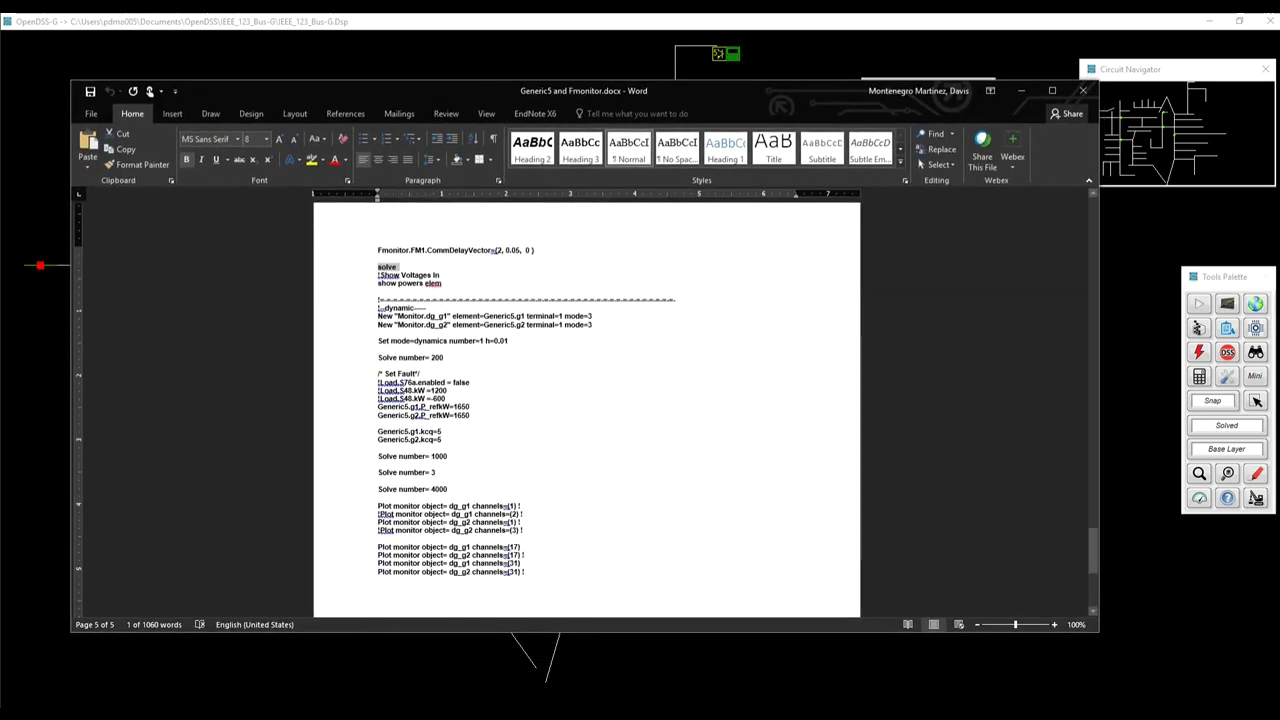
drag(593, 325, 378, 316)
key(ctrl+c)
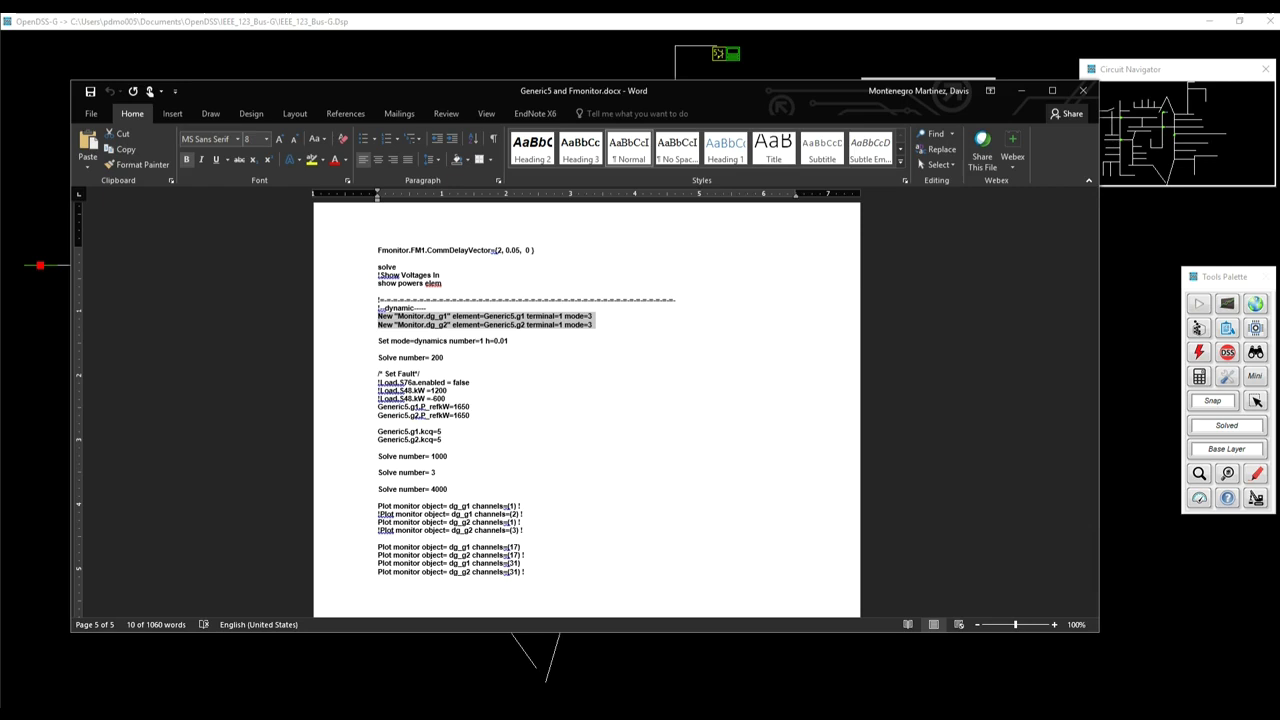
drag(782, 96, 0, 110)
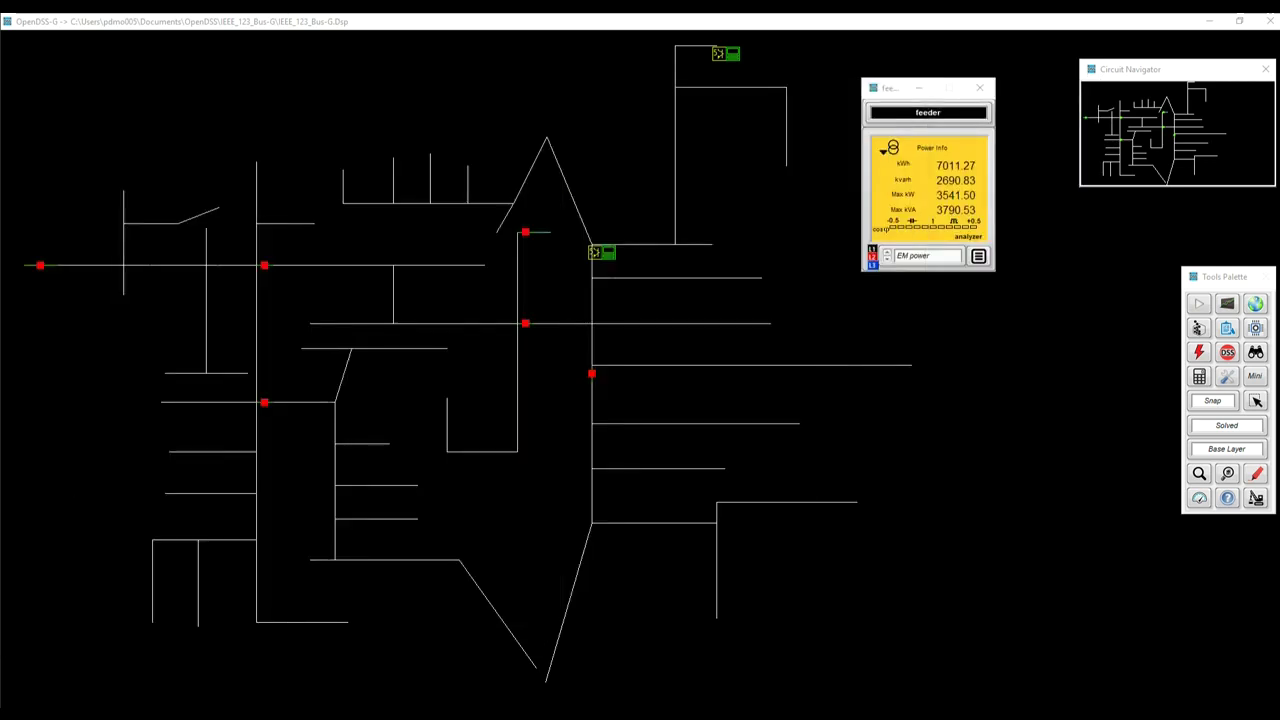
Replace the OpenDSS console's contents with the copied dg_g1 and dg_g2 monitor definitions, execute them and close the console
key(alt+Tab)
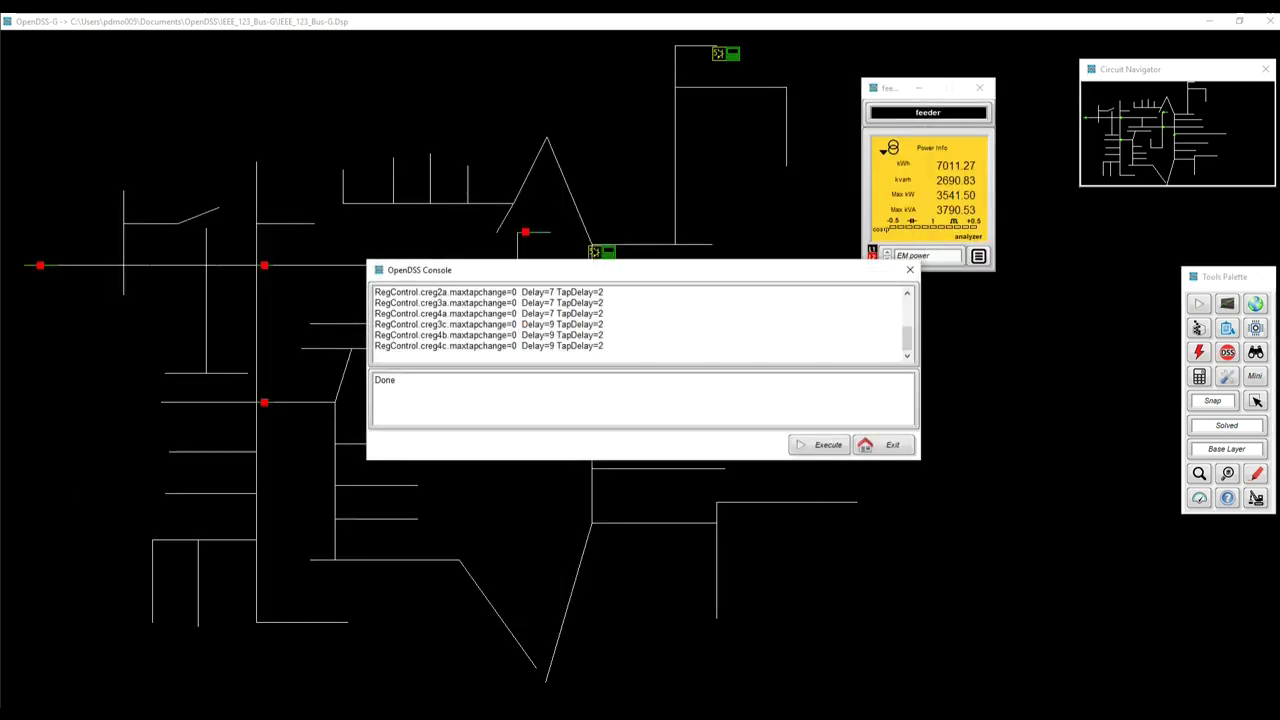
key(ctrl+a)
key(Delete)
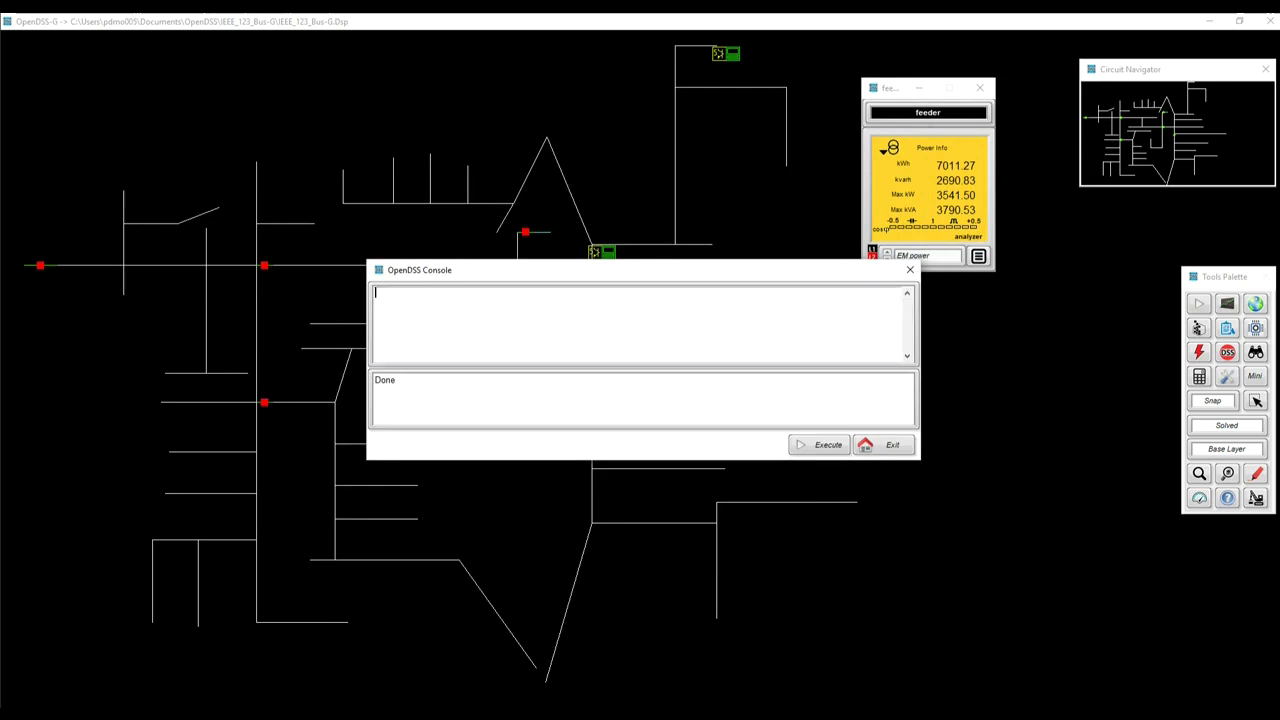
key(ctrl+v)
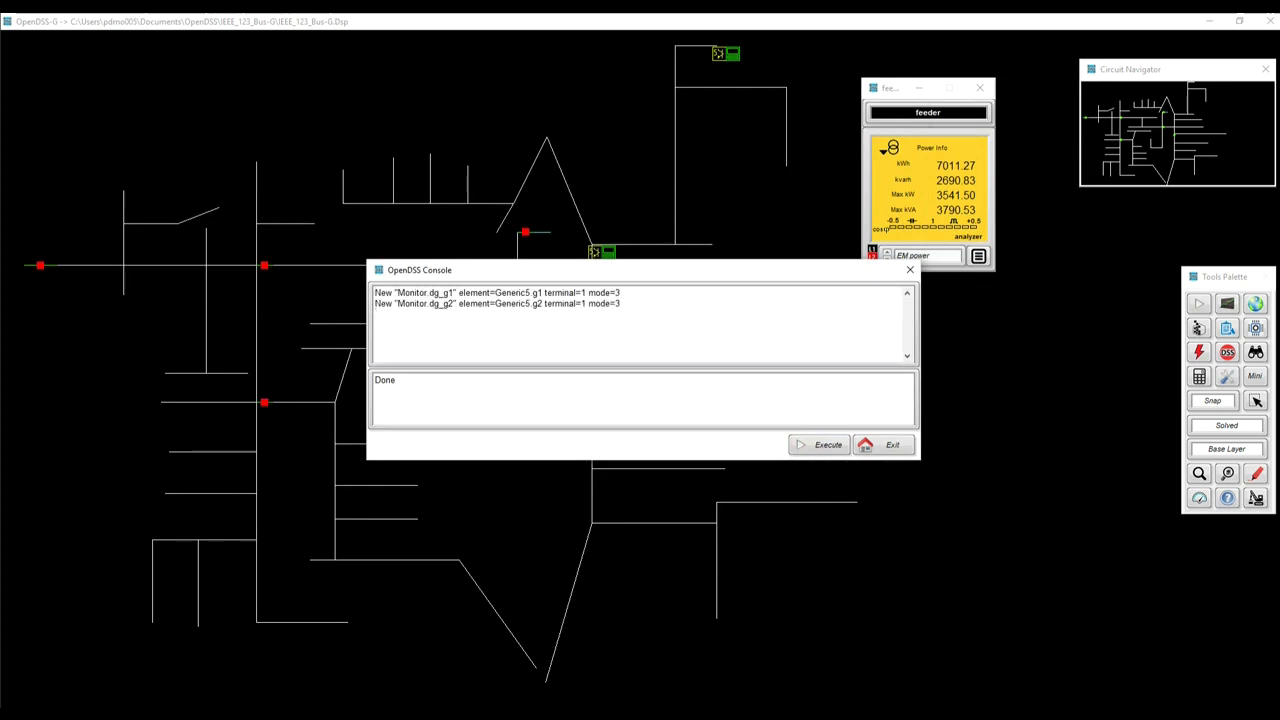
click(885, 445)
Following the Word document's dynamics settings, configure the simulation mode as DYnamic with the number of solutions set to 200
key(alt+Tab)
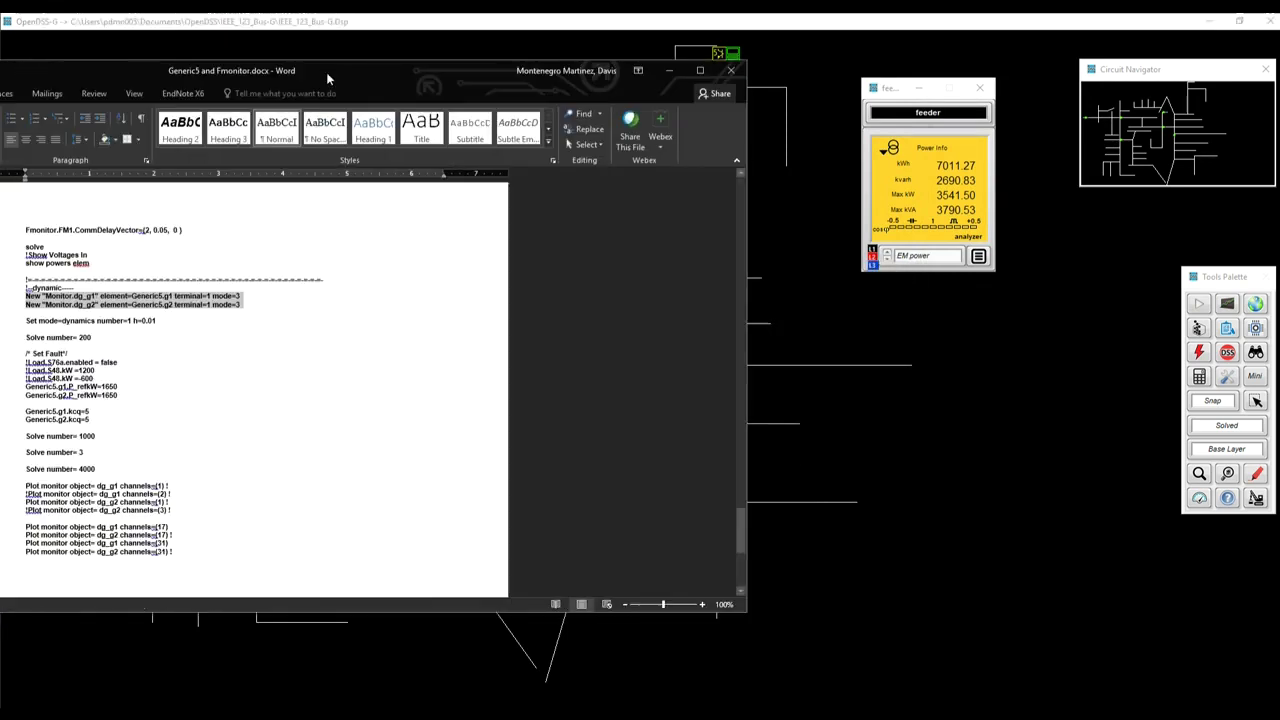
click(623, 314)
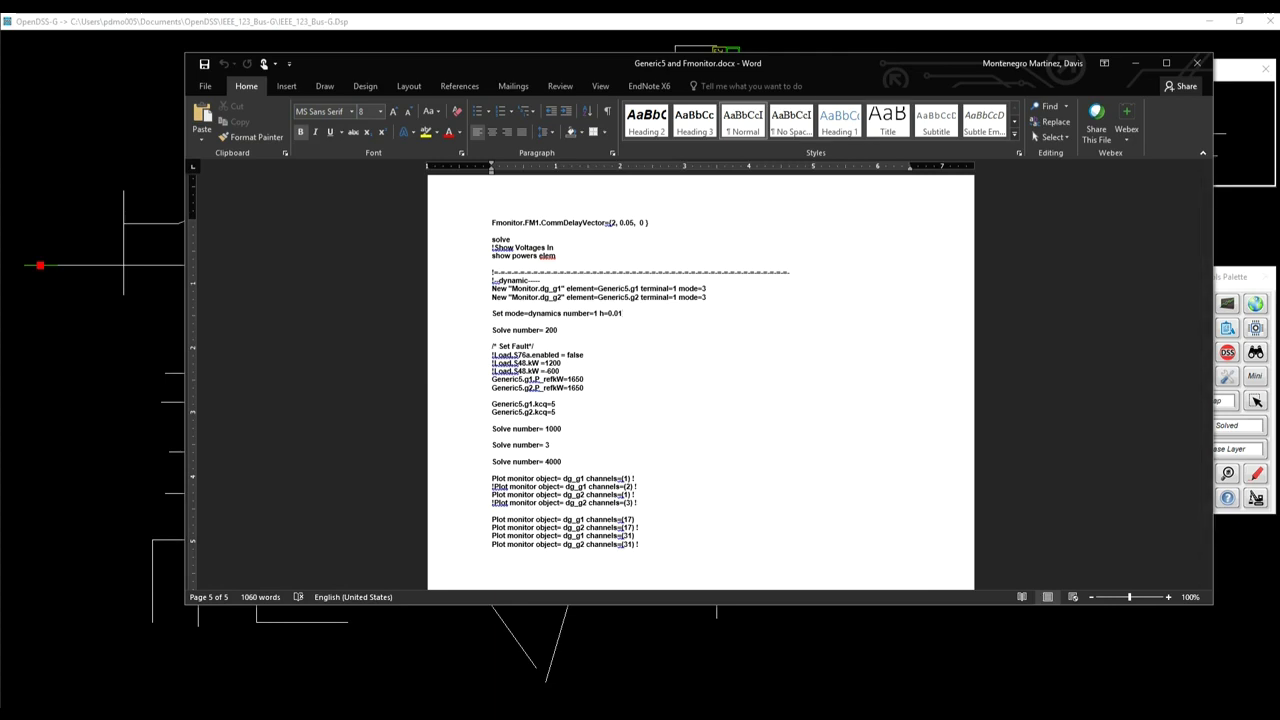
drag(882, 66, 0, 165)
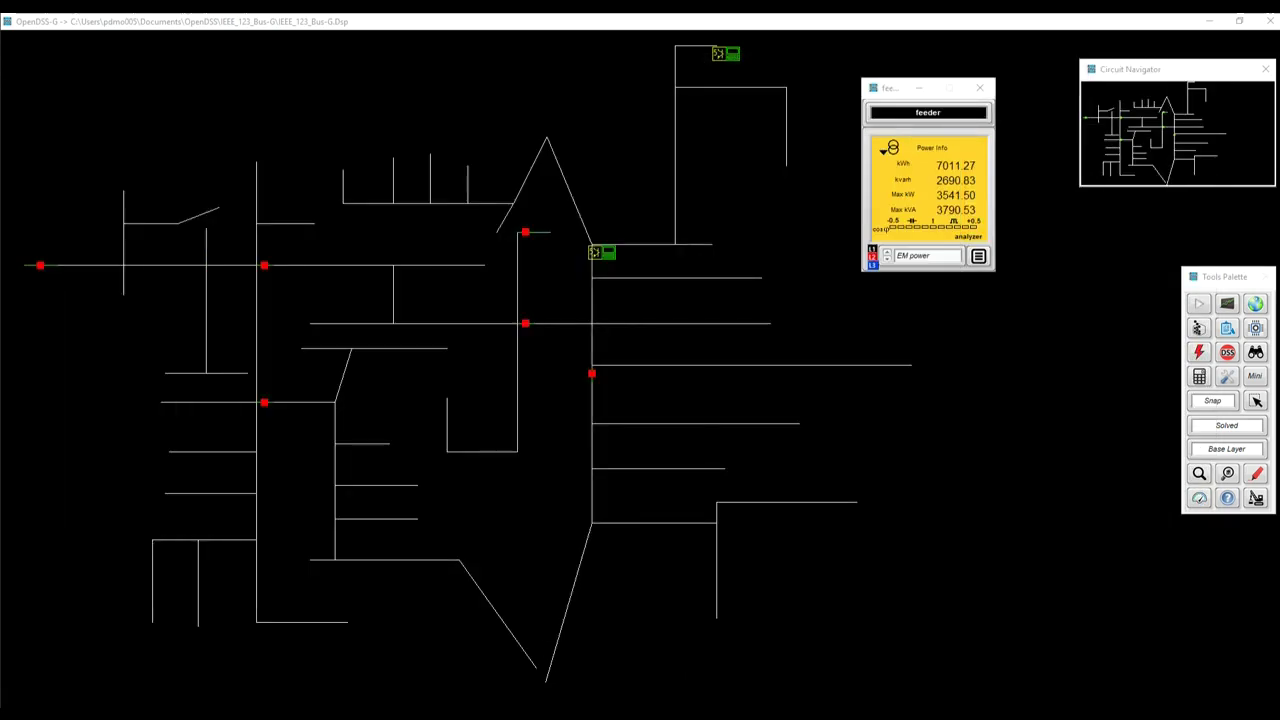
click(1227, 376)
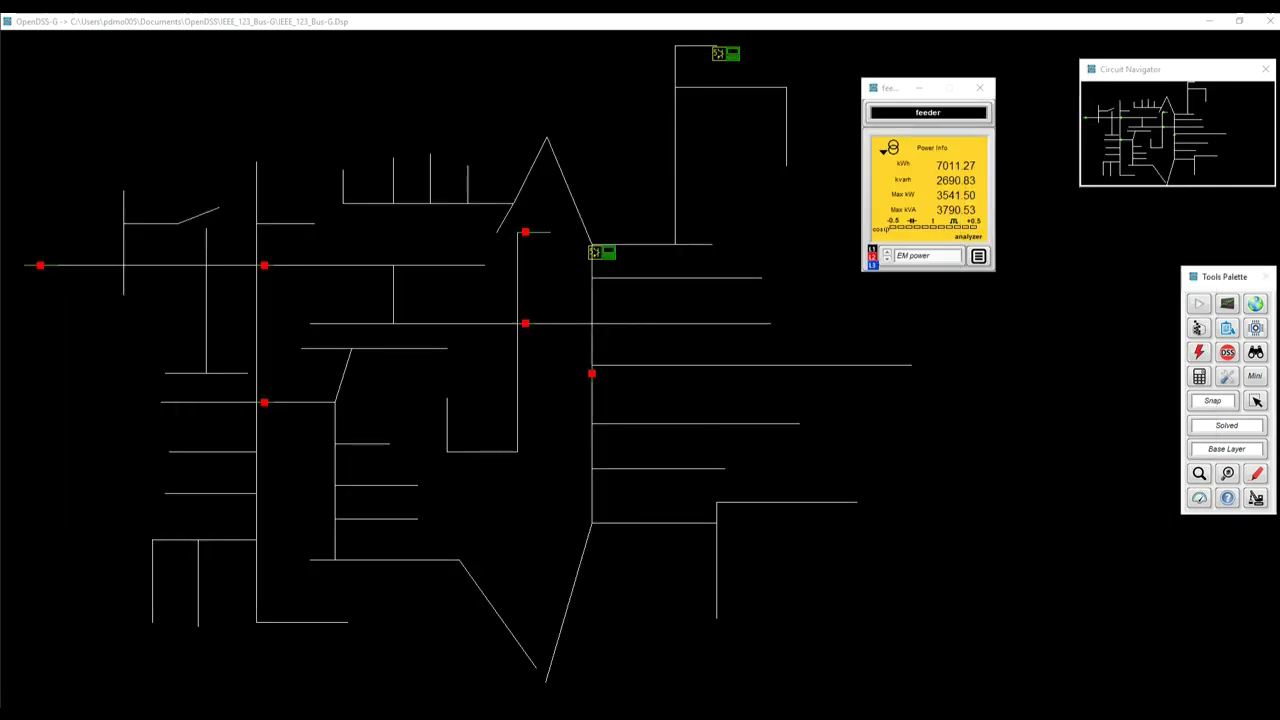
click(565, 328)
text(DYnamic)
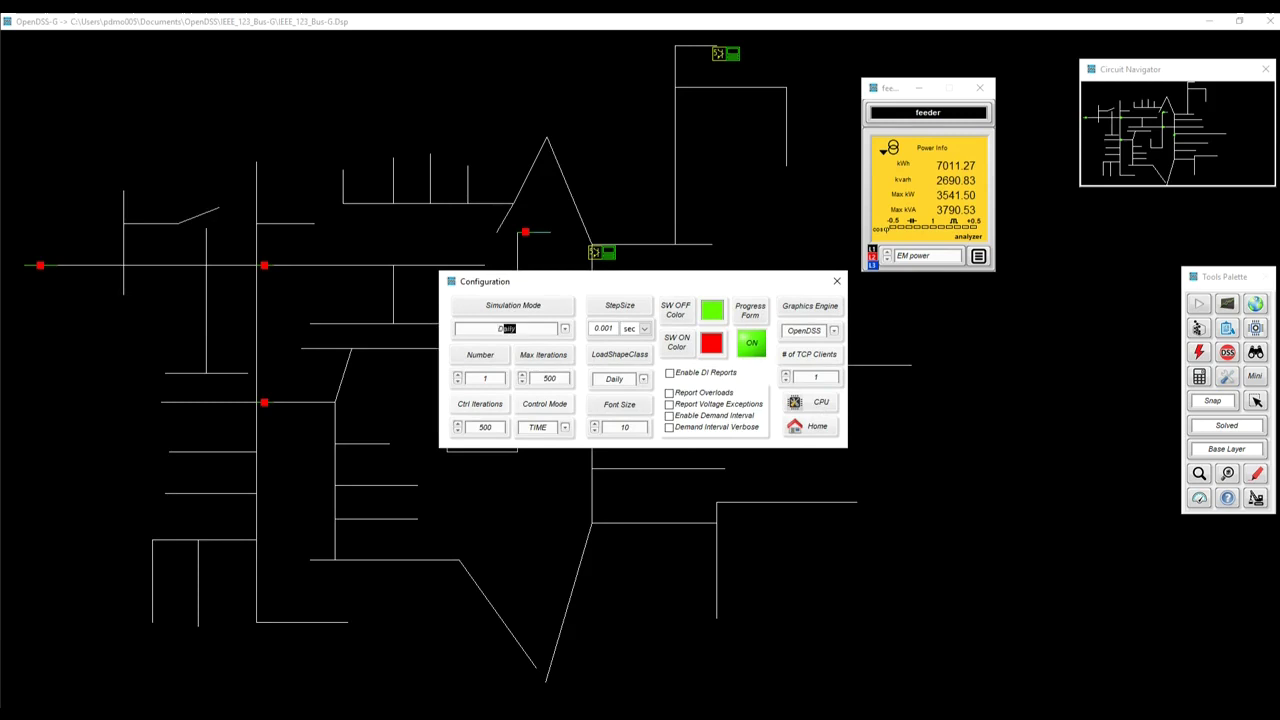
key(Return)
double_click(486, 378)
text(200)
click(811, 427)
Replace the monitor definitions in the OpenDSS console with the command set hour=0.01 and leave the console
click(1227, 352)
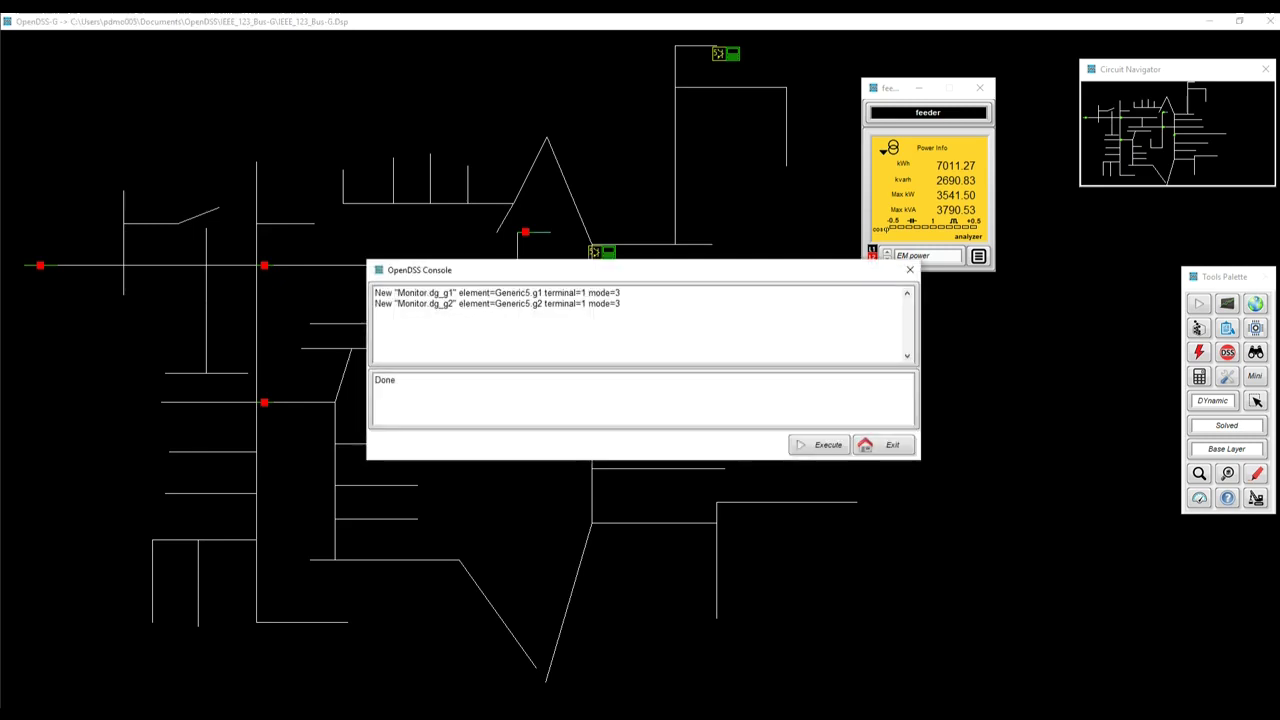
key(ctrl+a)
key(BackSpace)
text(s)
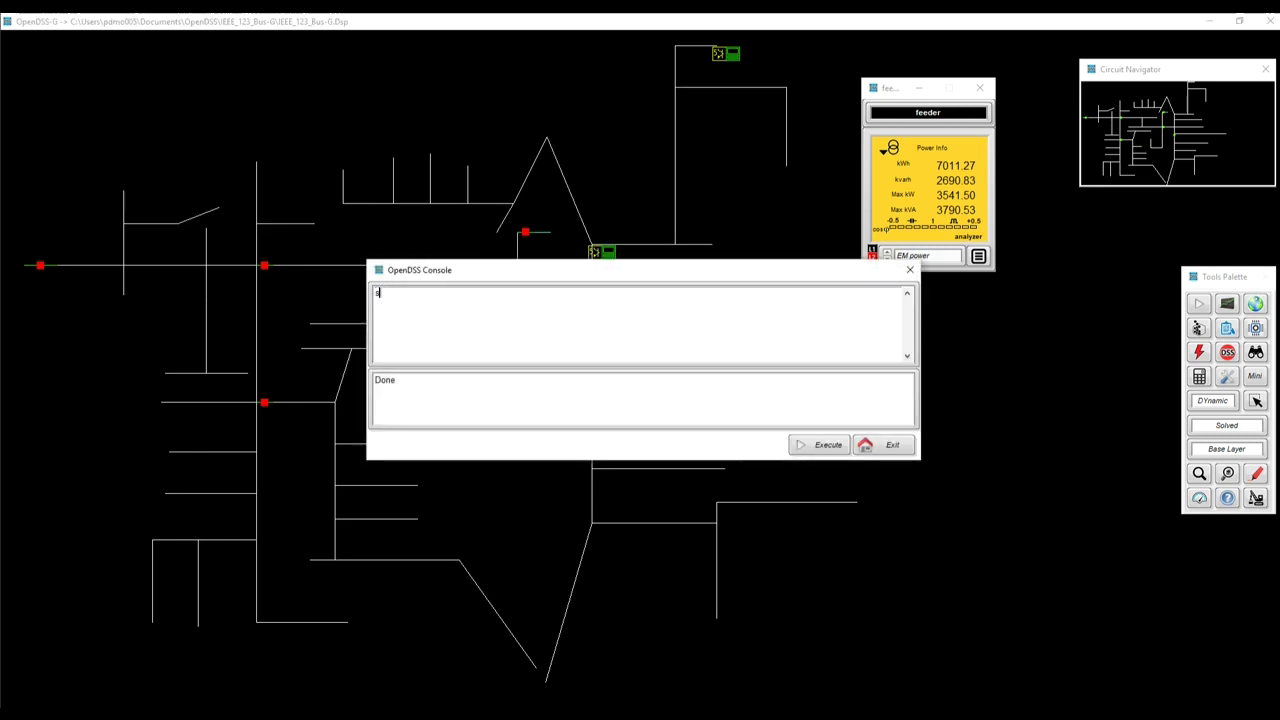
text(et hour=0.01)
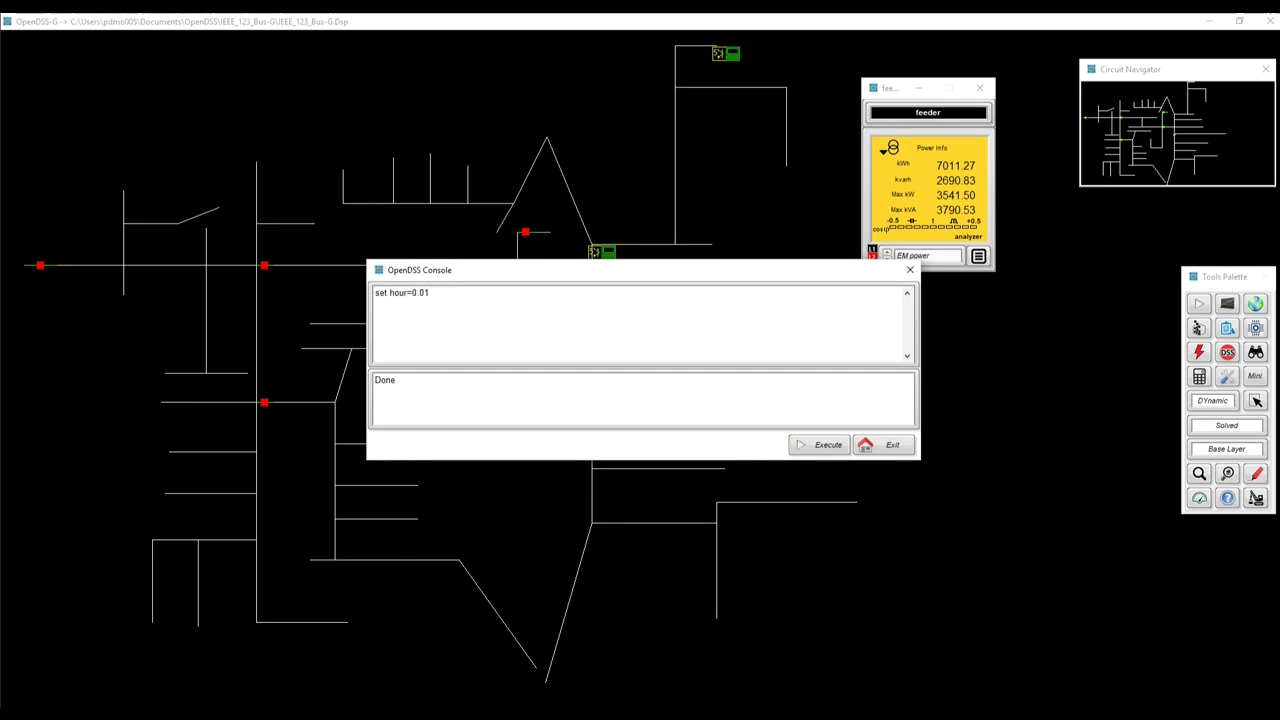
click(884, 445)
click(1199, 328)
click(1157, 312)
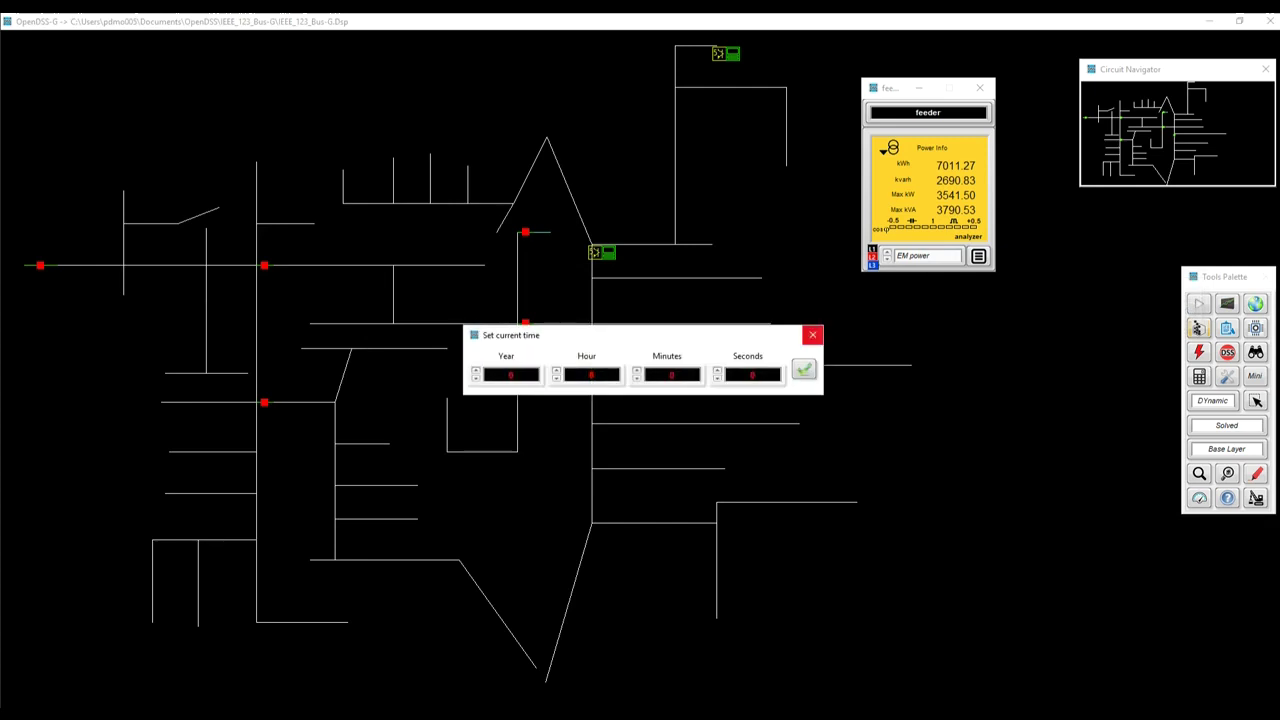
click(813, 335)
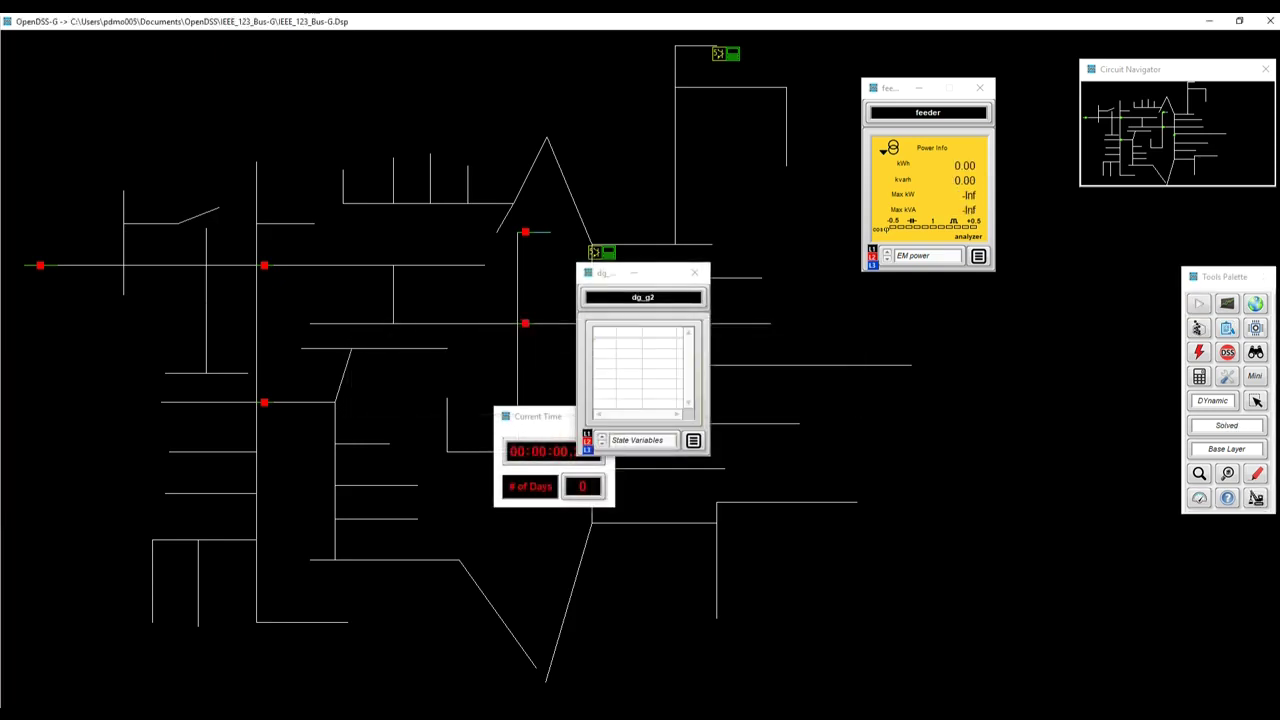
Move the Current Time display clear of the circuit and line up the dg_g2, feeder and dg_g1 panels in a row
drag(991, 545, 1045, 553)
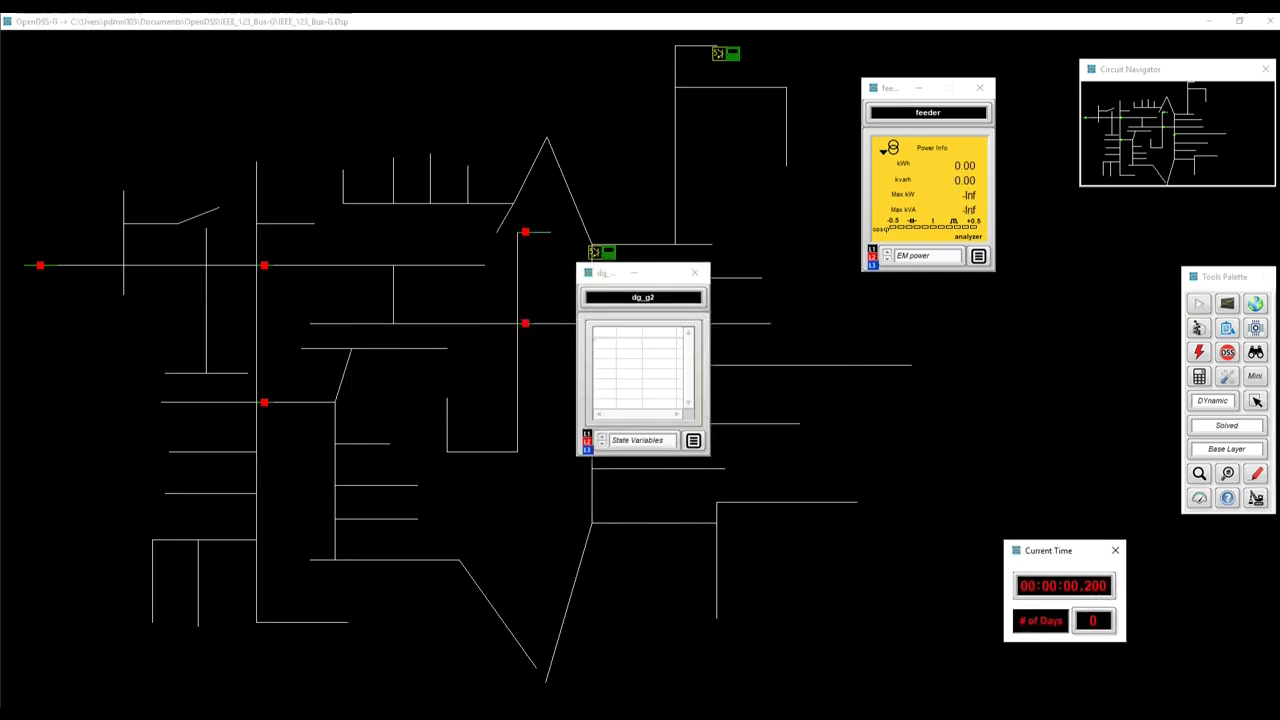
drag(607, 276, 138, 55)
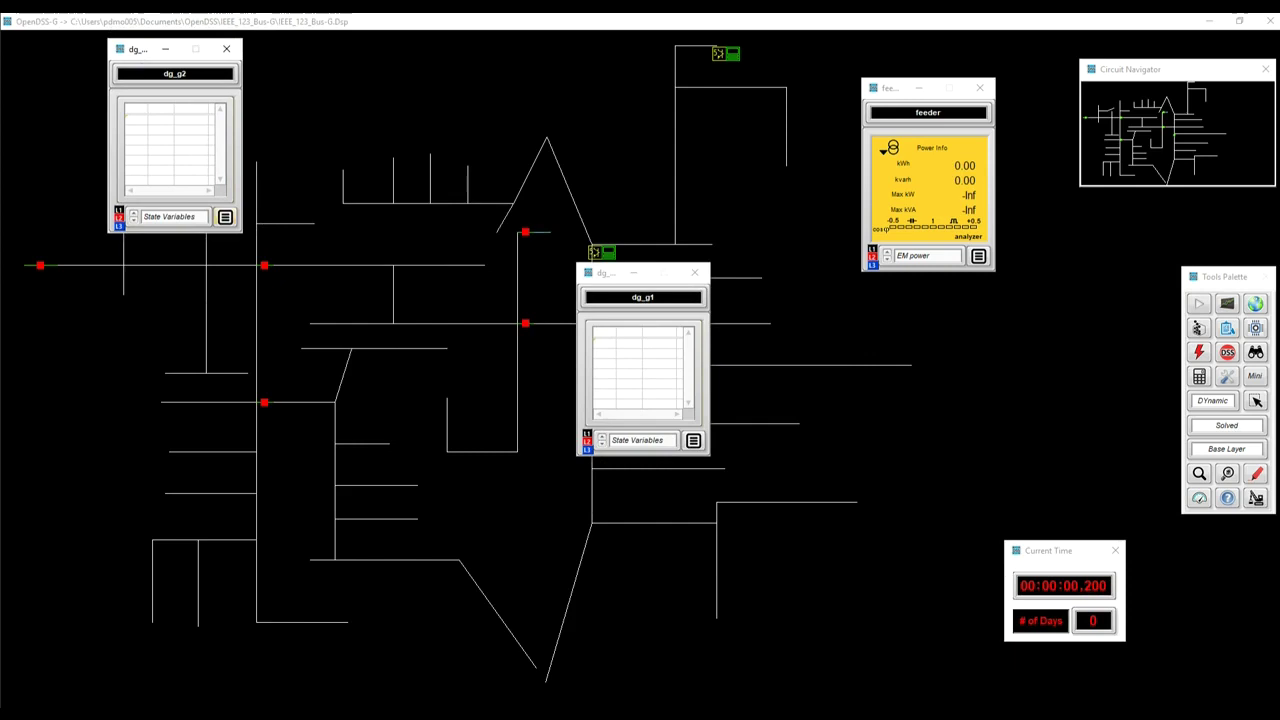
click(225, 217)
click(209, 179)
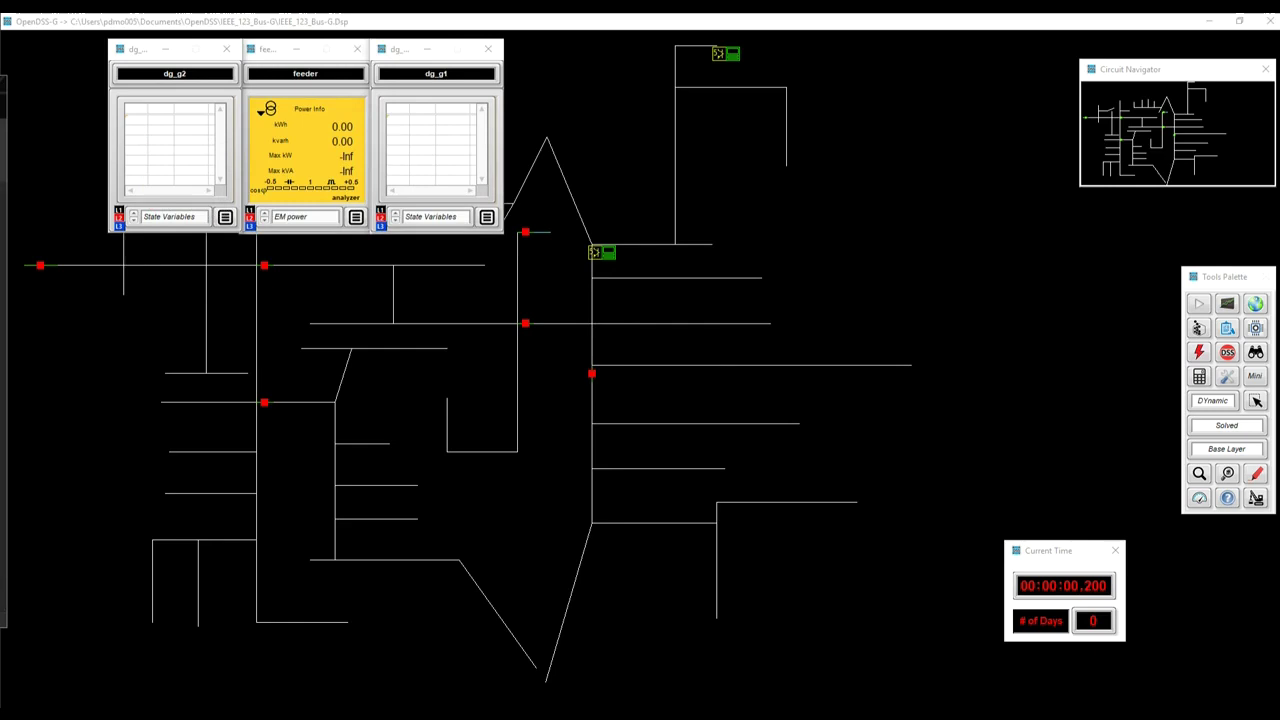
Switch to the Word document and copy the g1 and g2 lines setting P_refkW=1650 and kcq=5, then move the document out of view
drag(0, 100, 743, 123)
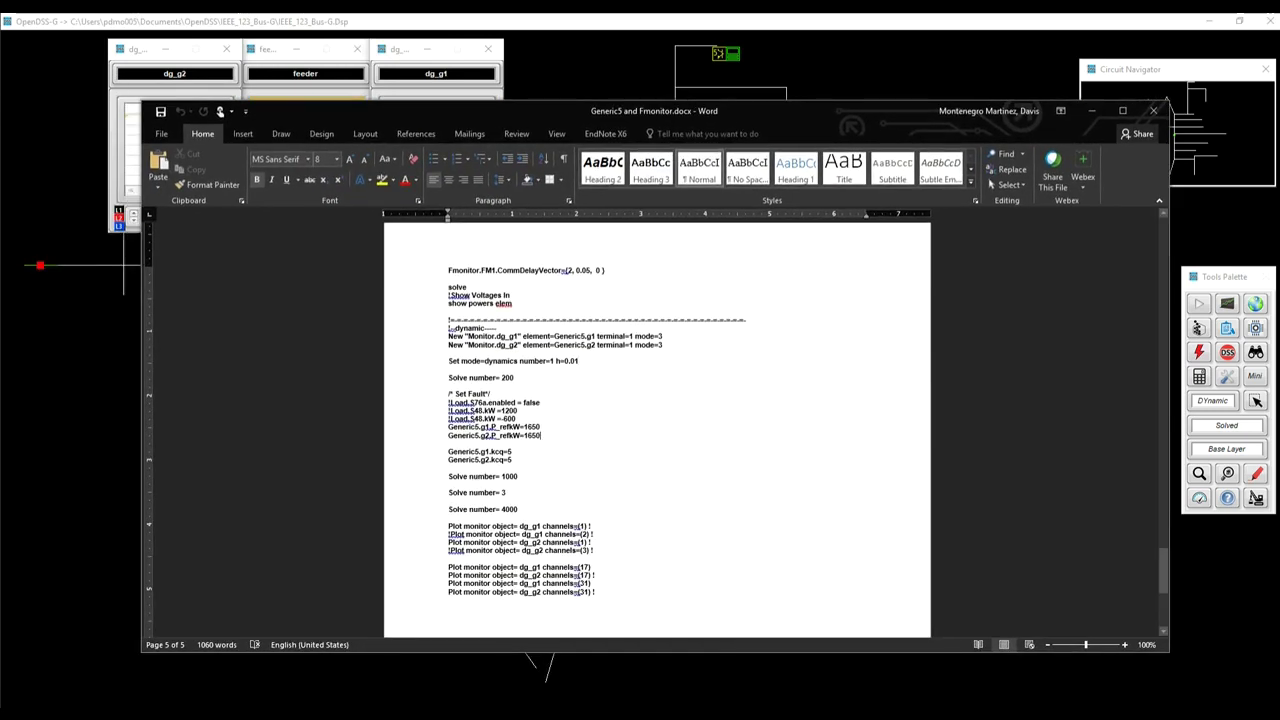
drag(541, 436, 450, 427)
drag(514, 460, 449, 427)
key(ctrl+c)
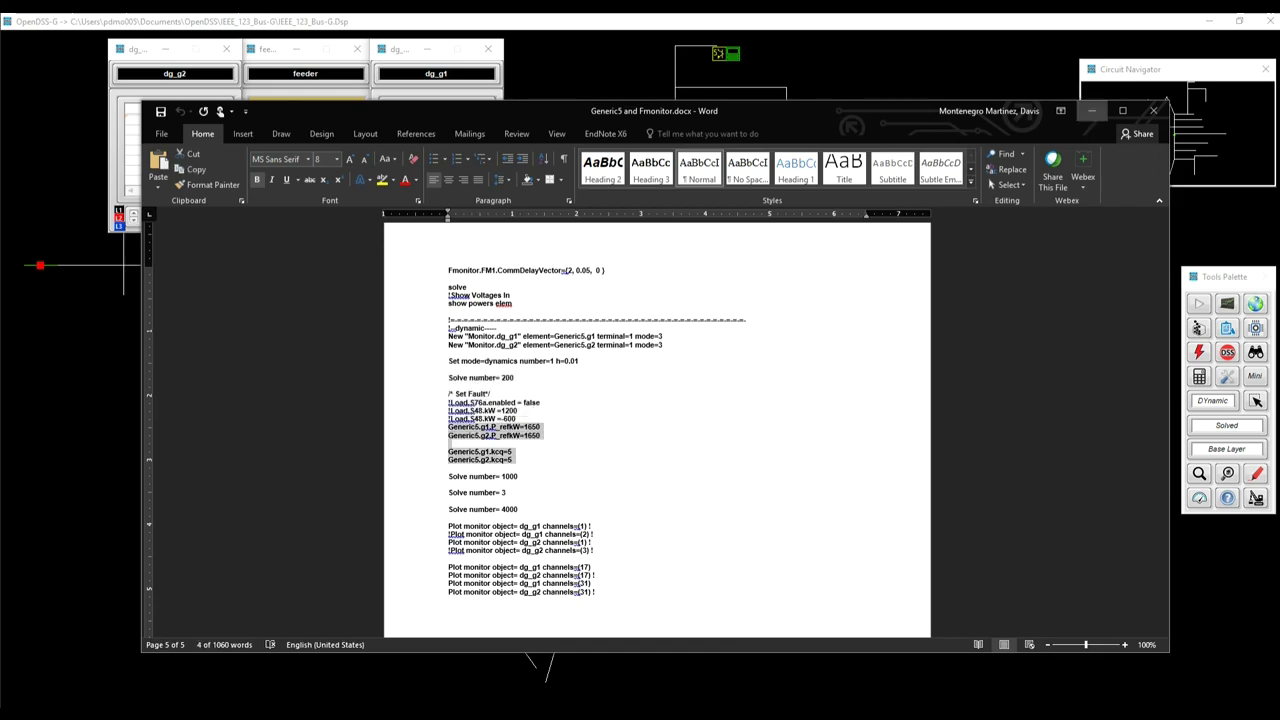
drag(850, 114, 0, 165)
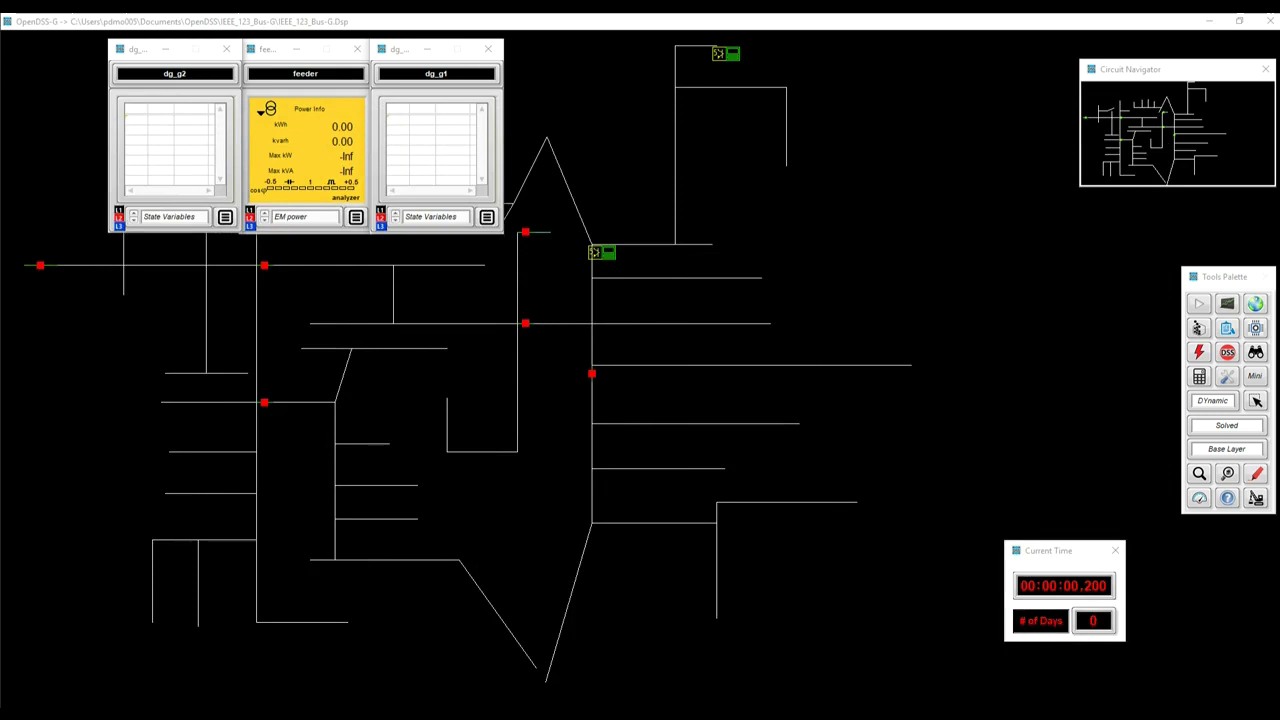
Replace the set hour command in the OpenDSS console with the copied Generic5 P_refkW and kcq lines and leave the console
click(1227, 352)
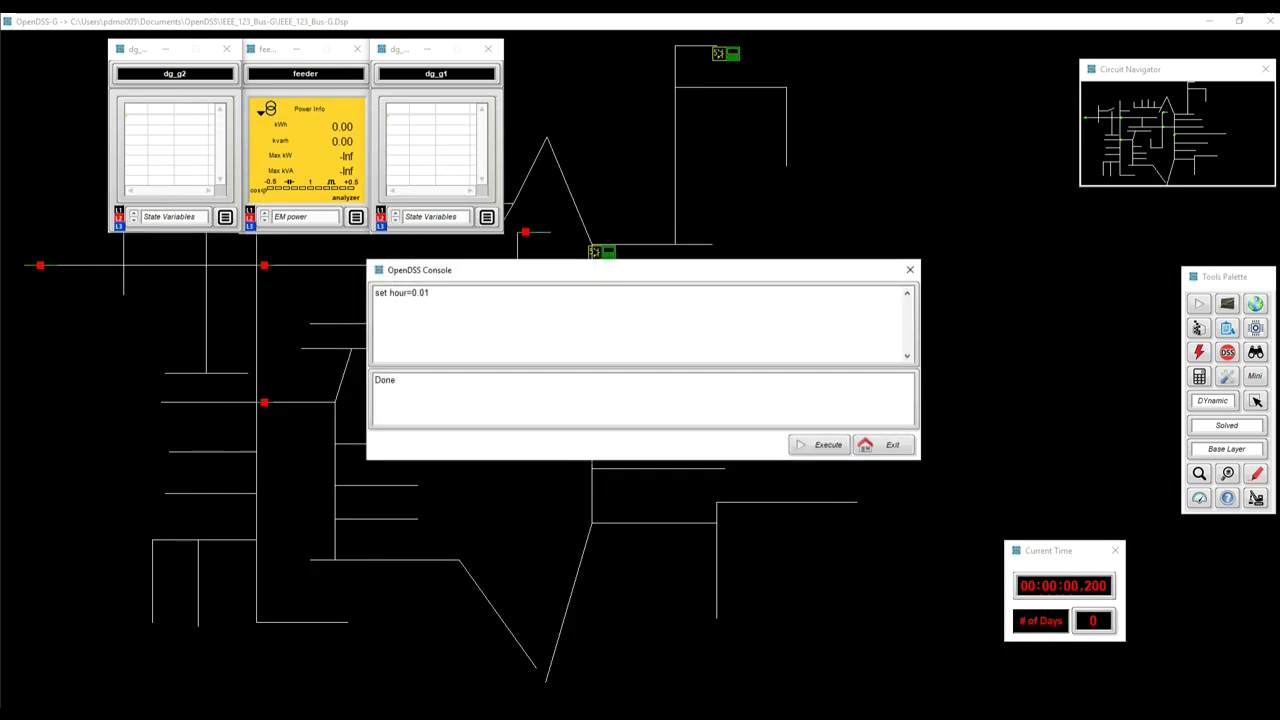
drag(432, 293, 374, 293)
key(ctrl+v)
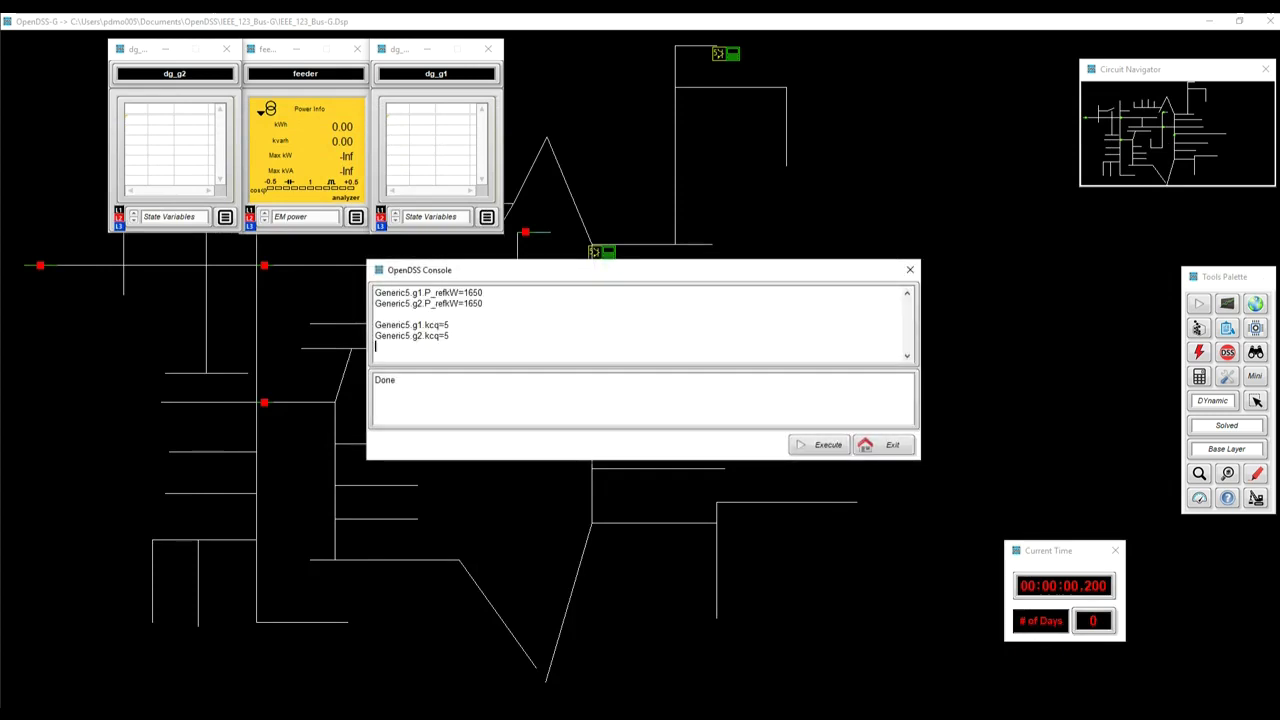
click(884, 445)
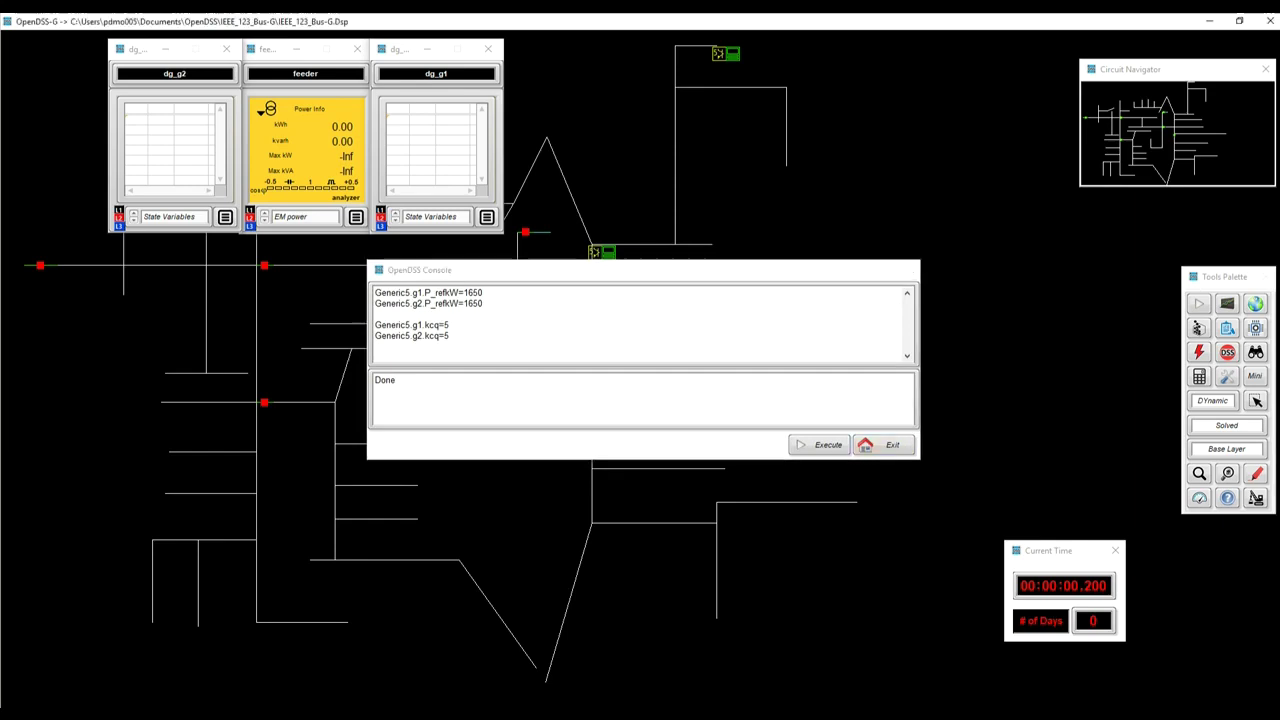
Following the Word document's remaining Solve number lines, set the number of solutions to 5003 and run the dynamic simulation
key(alt+Tab)
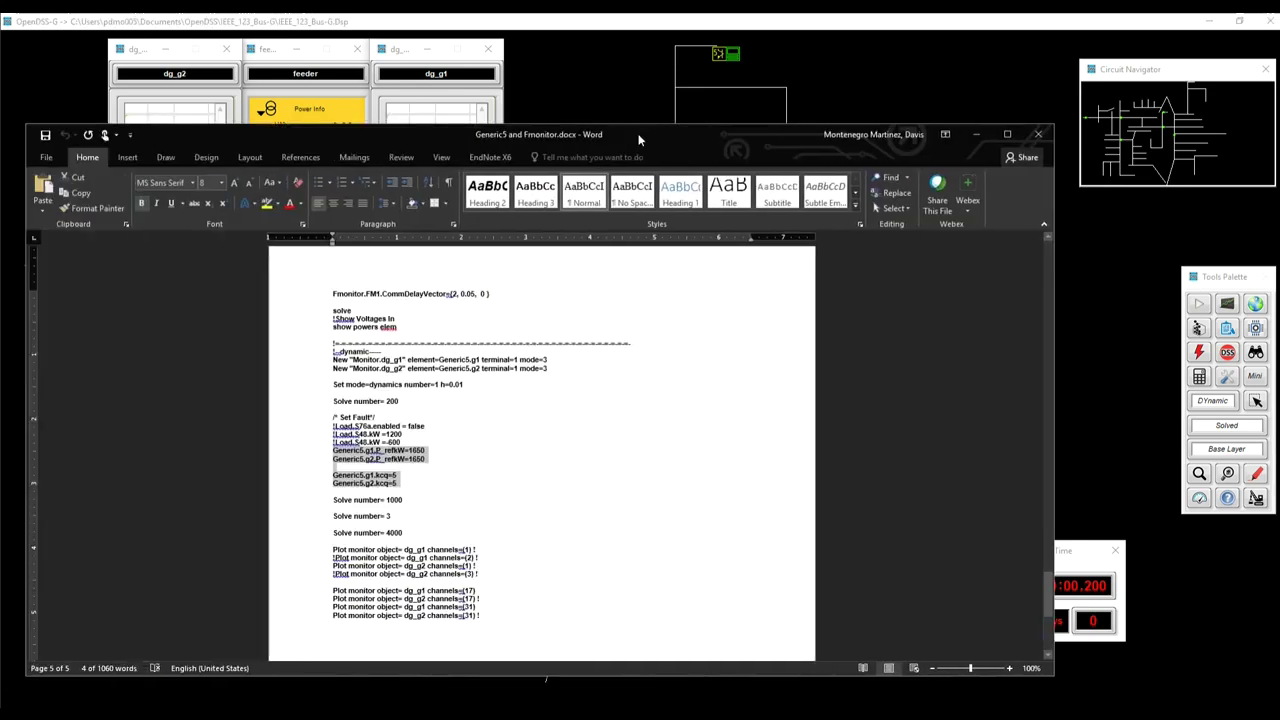
scroll(630, 410, down, 4)
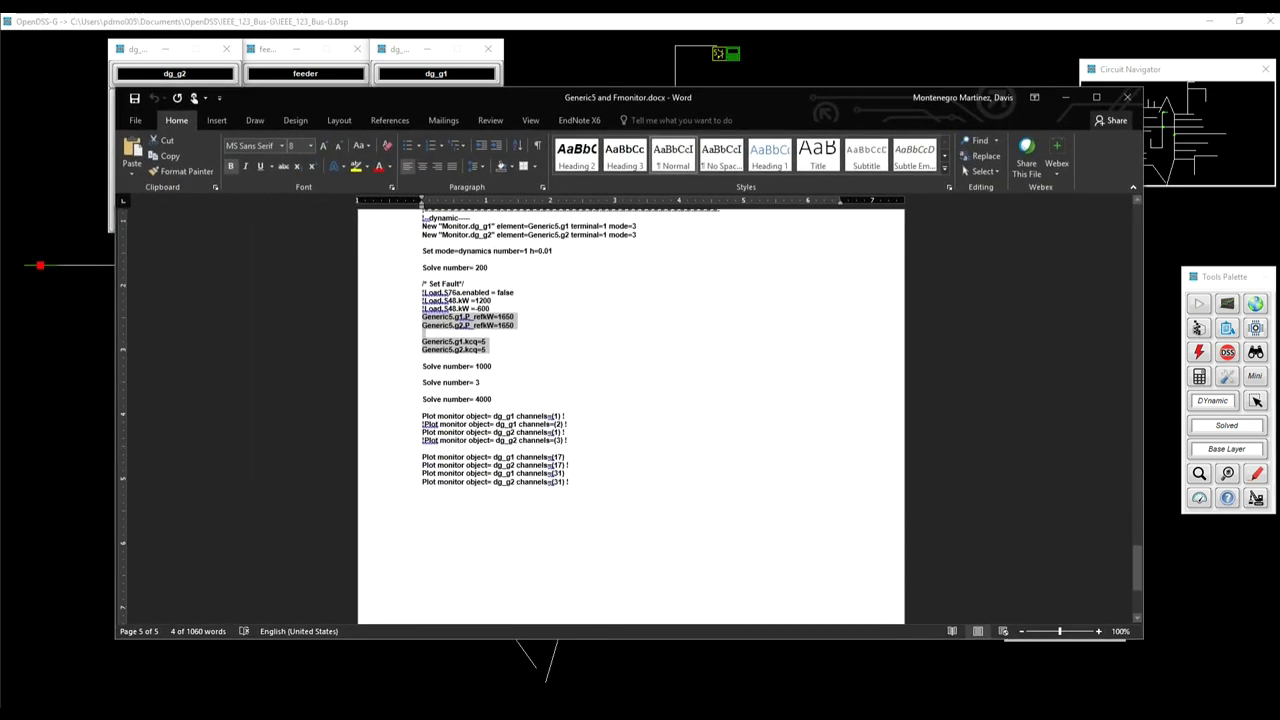
click(492, 399)
drag(422, 366, 493, 400)
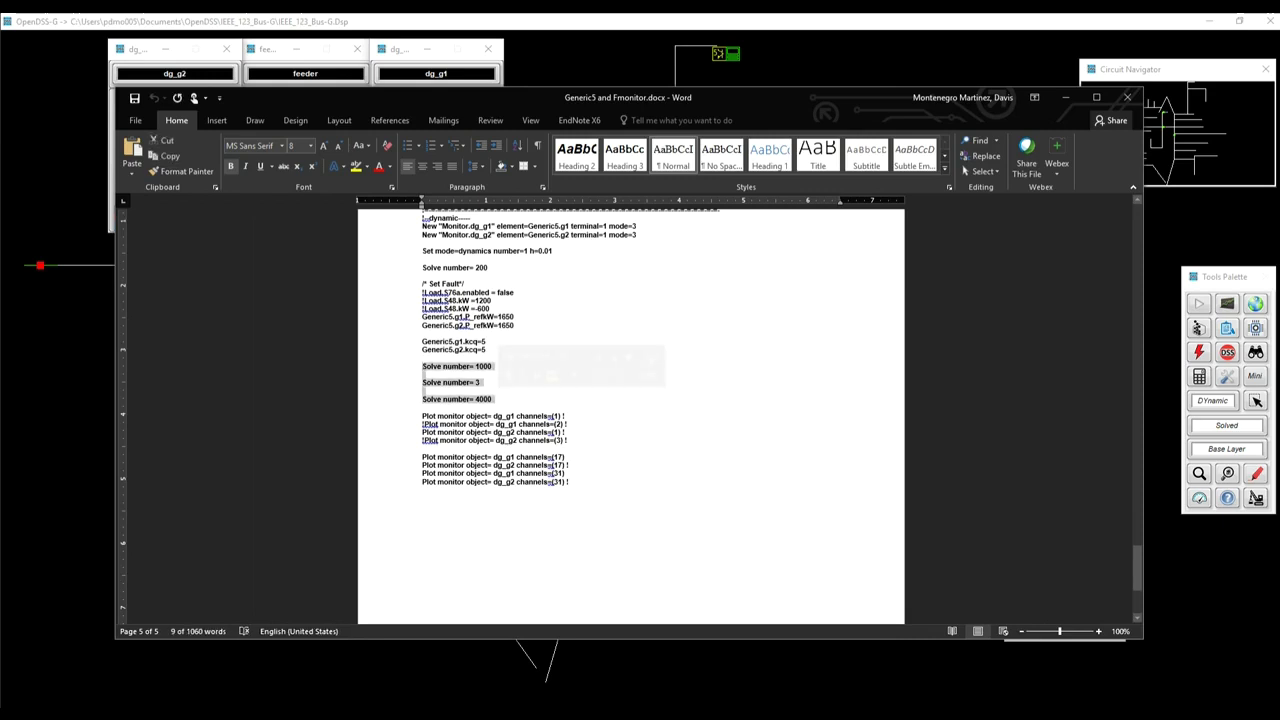
click(660, 400)
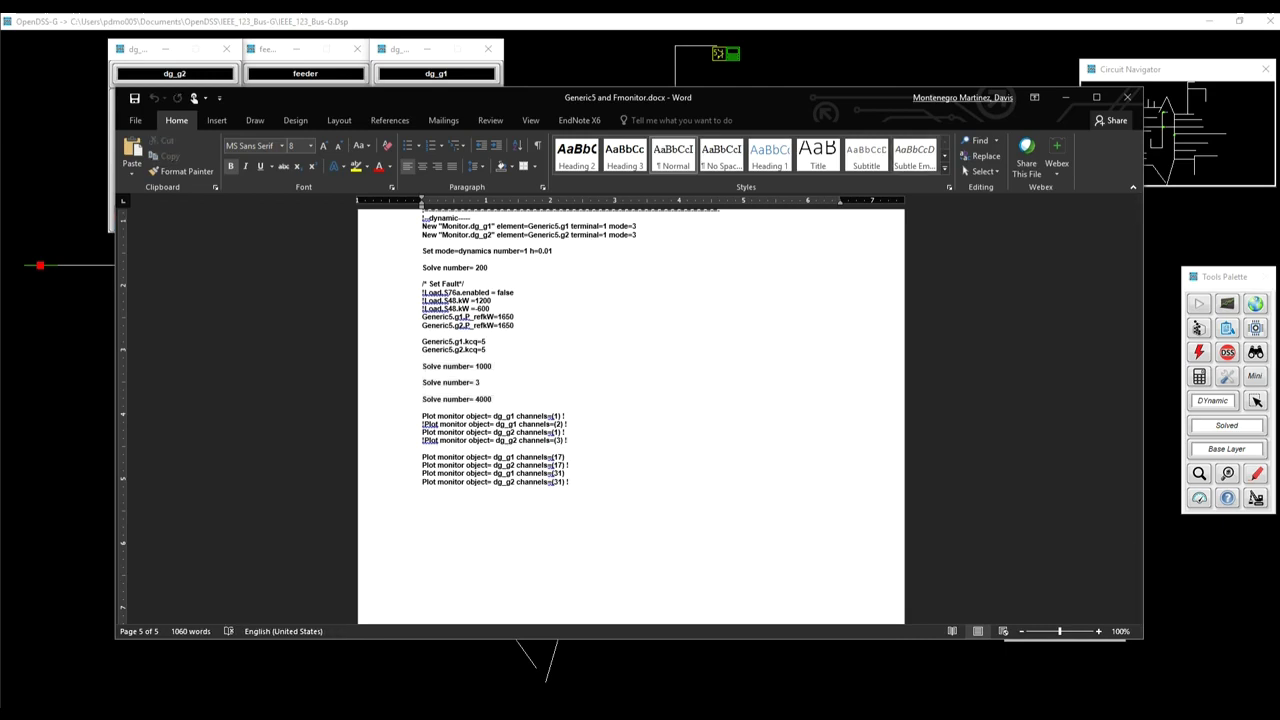
drag(872, 101, 0, 110)
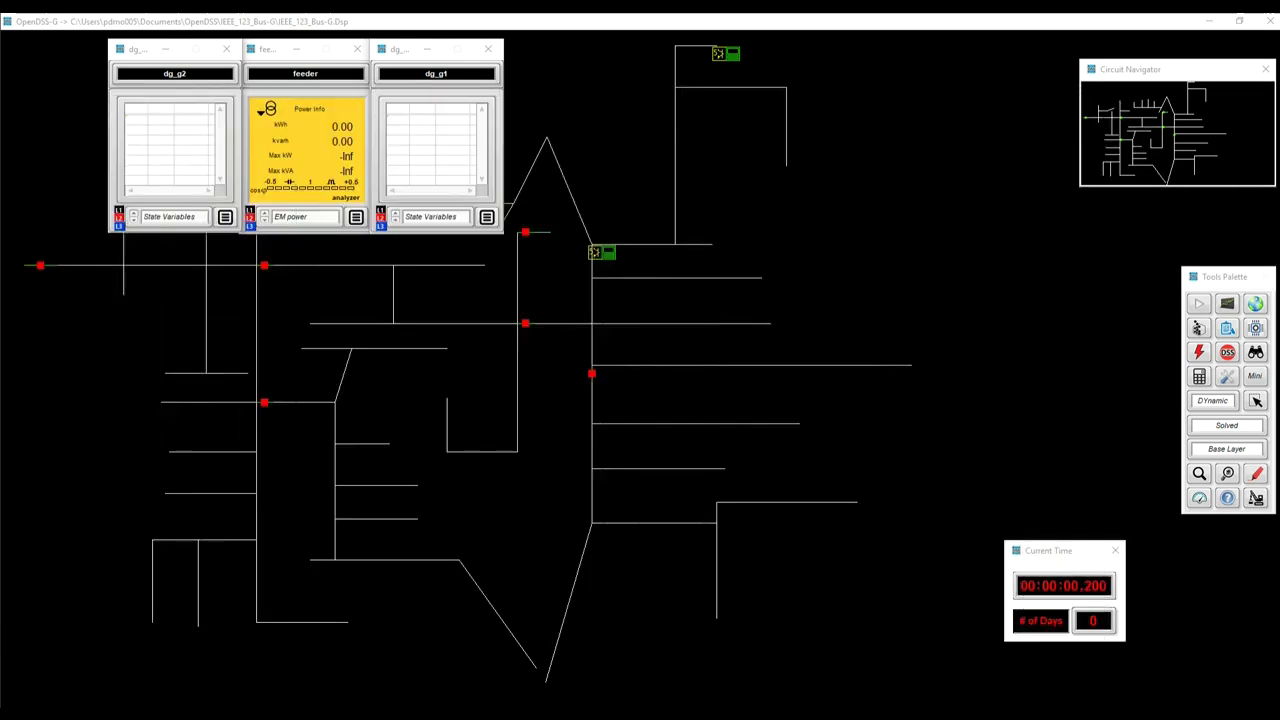
click(1227, 377)
drag(494, 379, 476, 379)
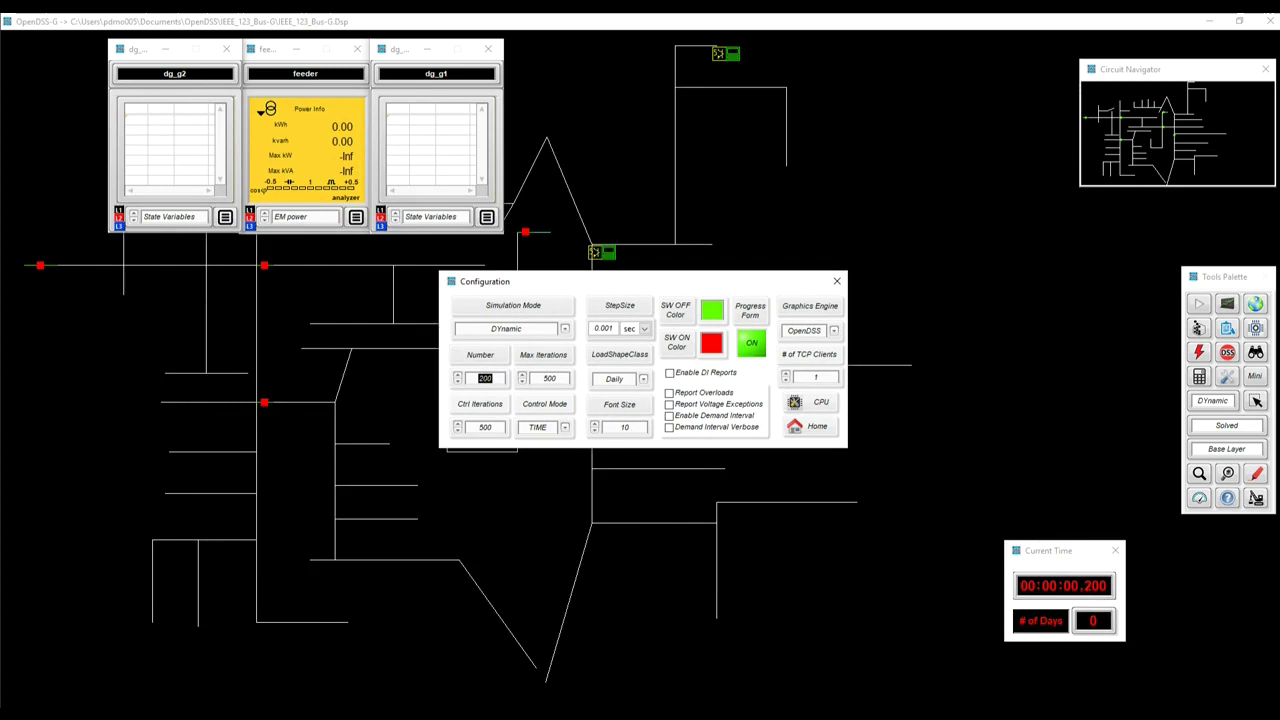
text(5000)
click(810, 426)
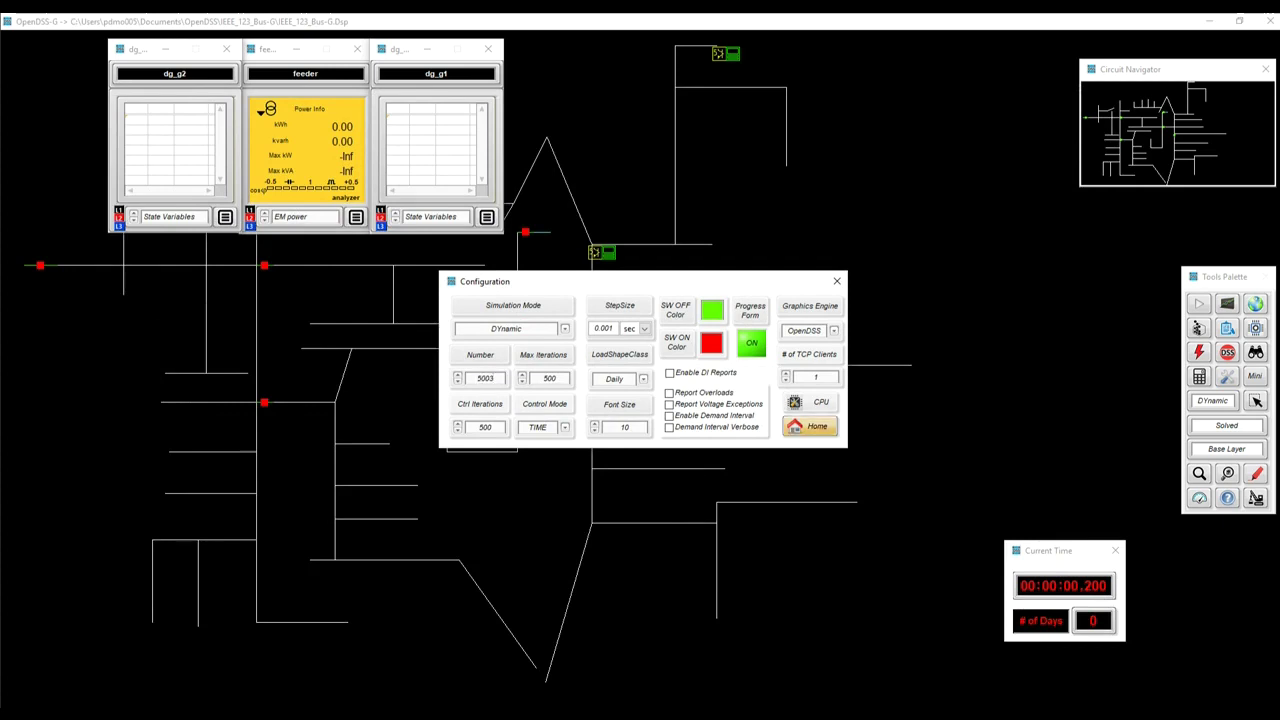
click(1199, 304)
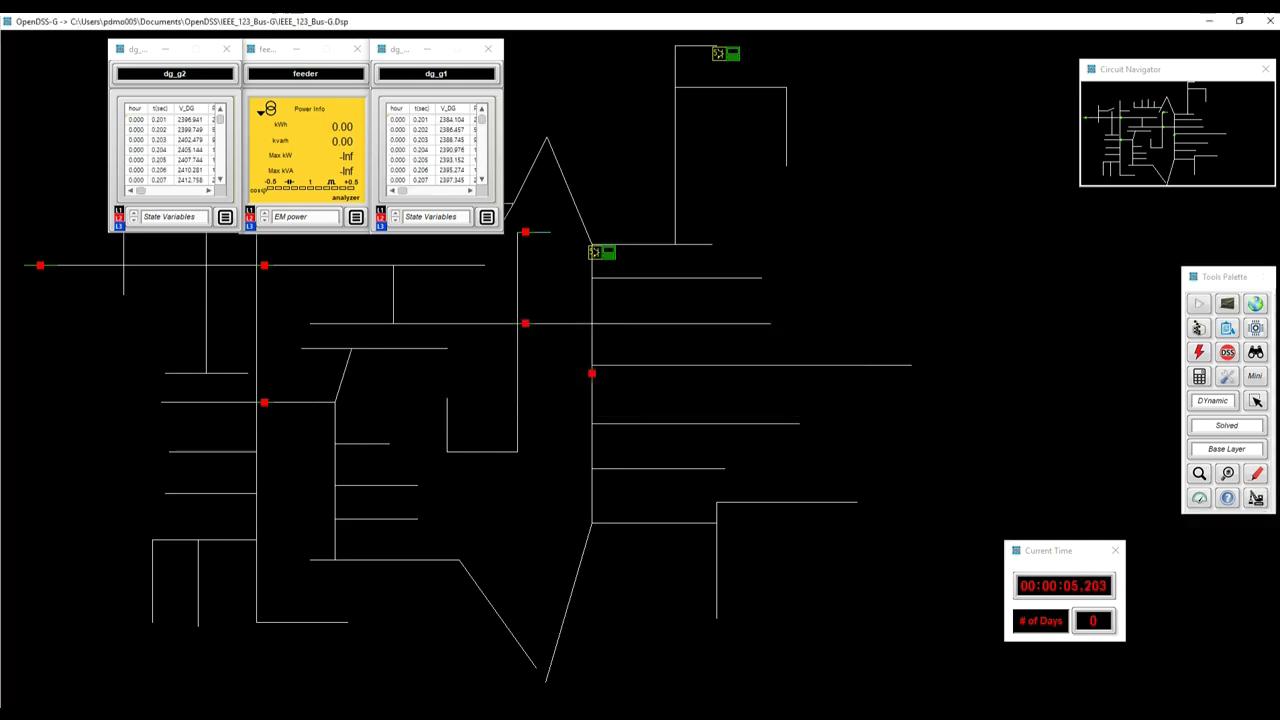
Check the Word document's Plot monitor lines for channels 17 and 31, then bring up the dg_g1 monitor's plot in OpenDSS Viewer
key(alt+Tab)
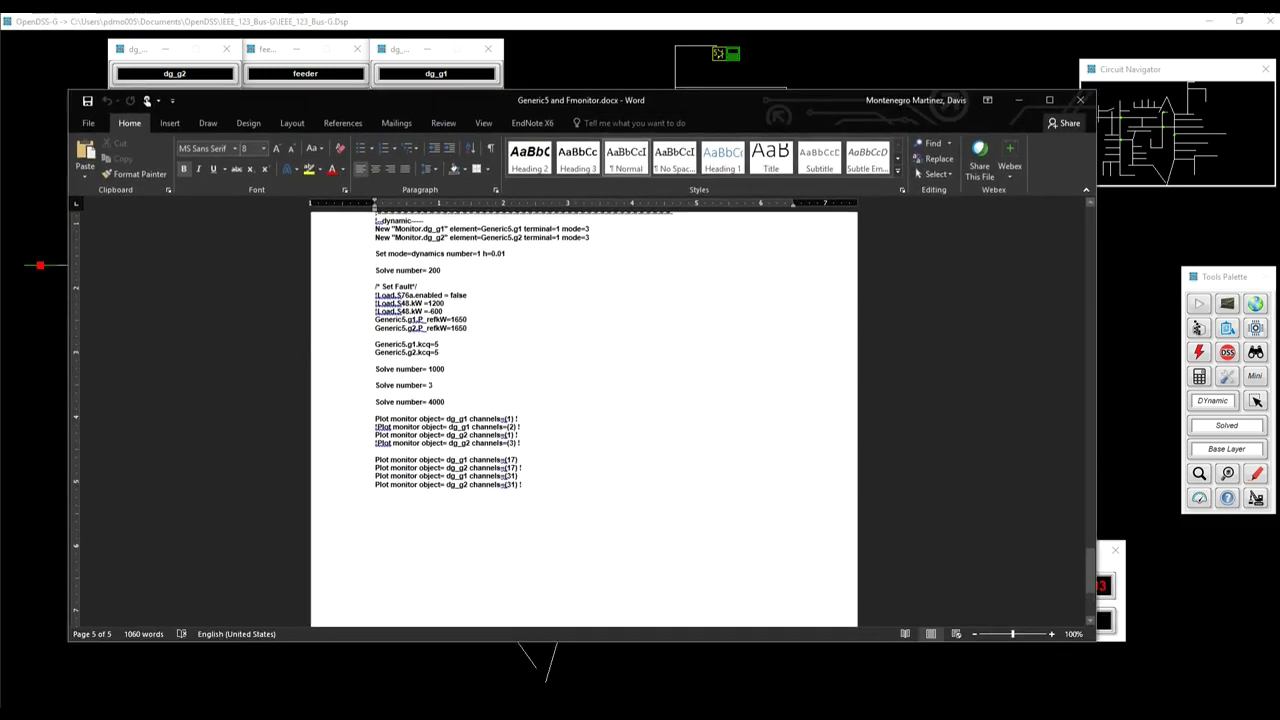
drag(390, 459, 523, 484)
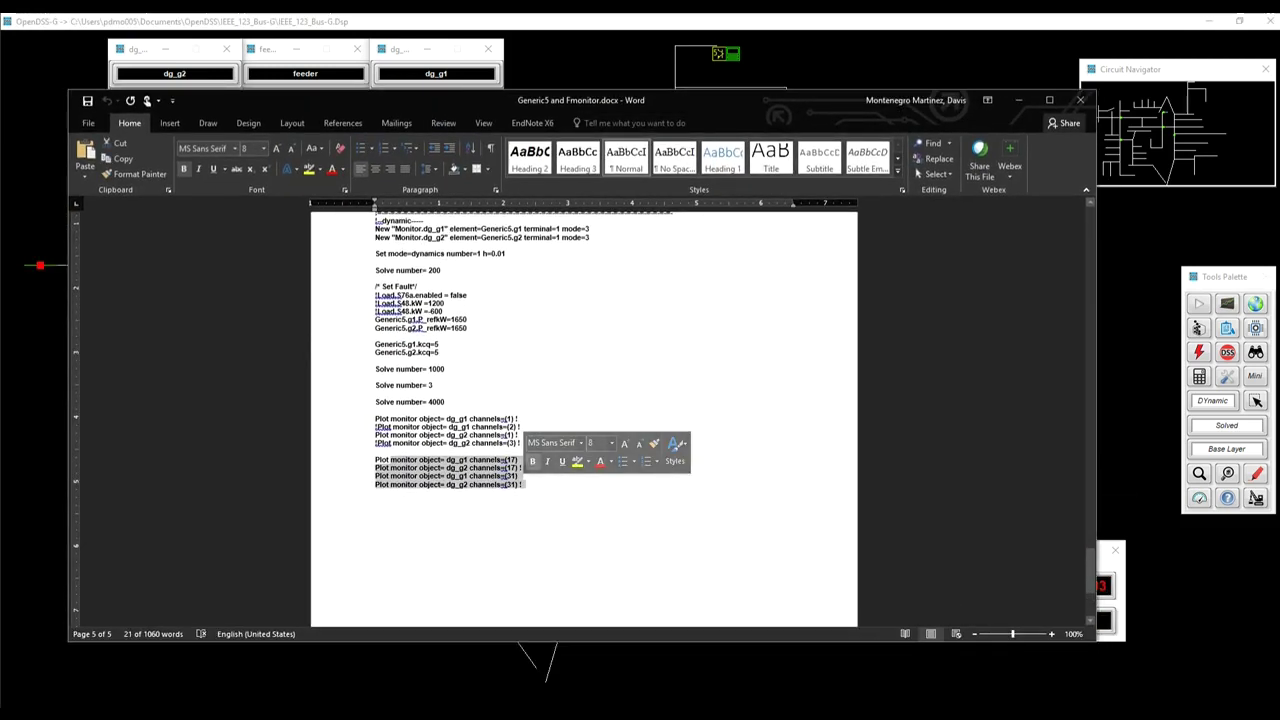
click(376, 495)
drag(858, 107, 2, 138)
click(225, 217)
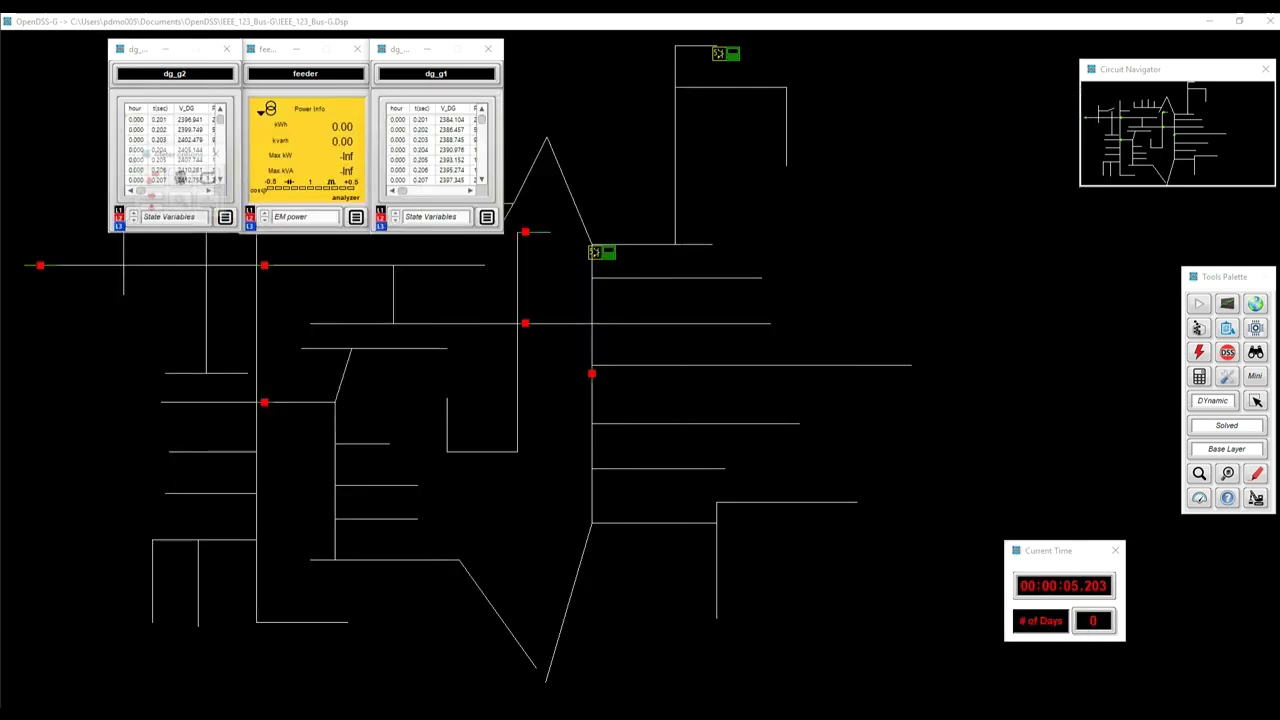
click(209, 182)
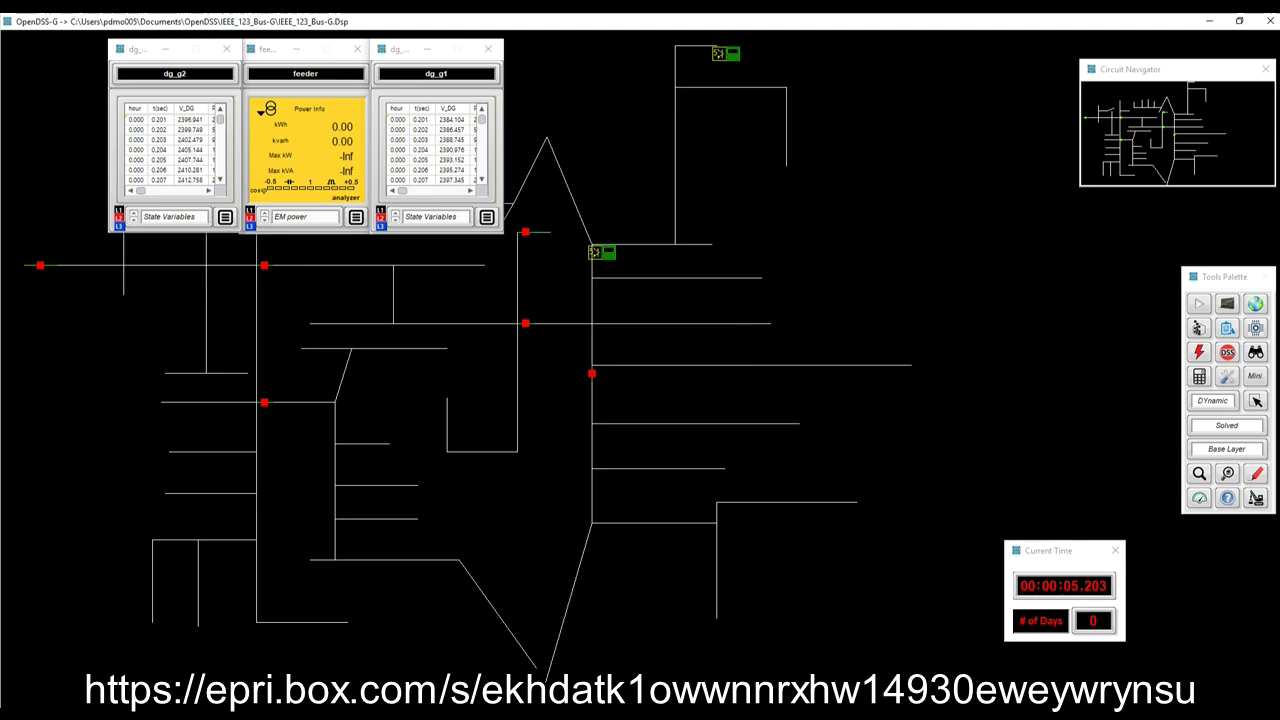
click(871, 715)
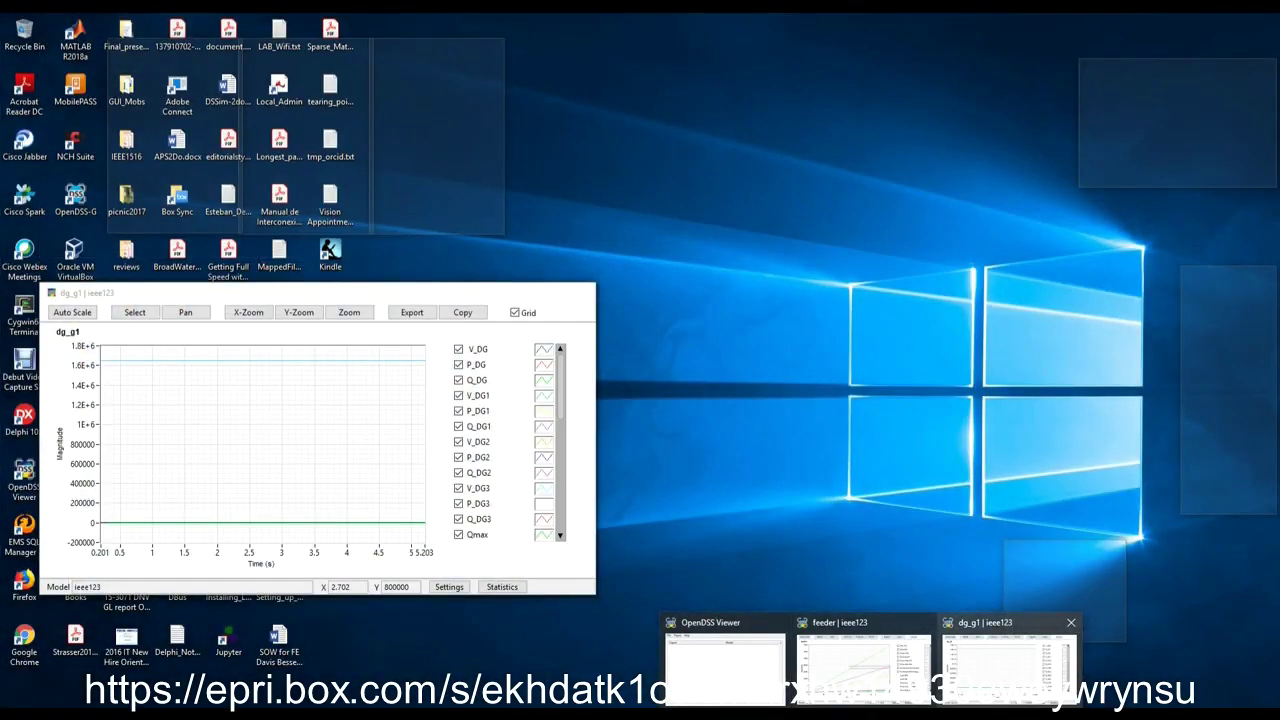
click(1005, 665)
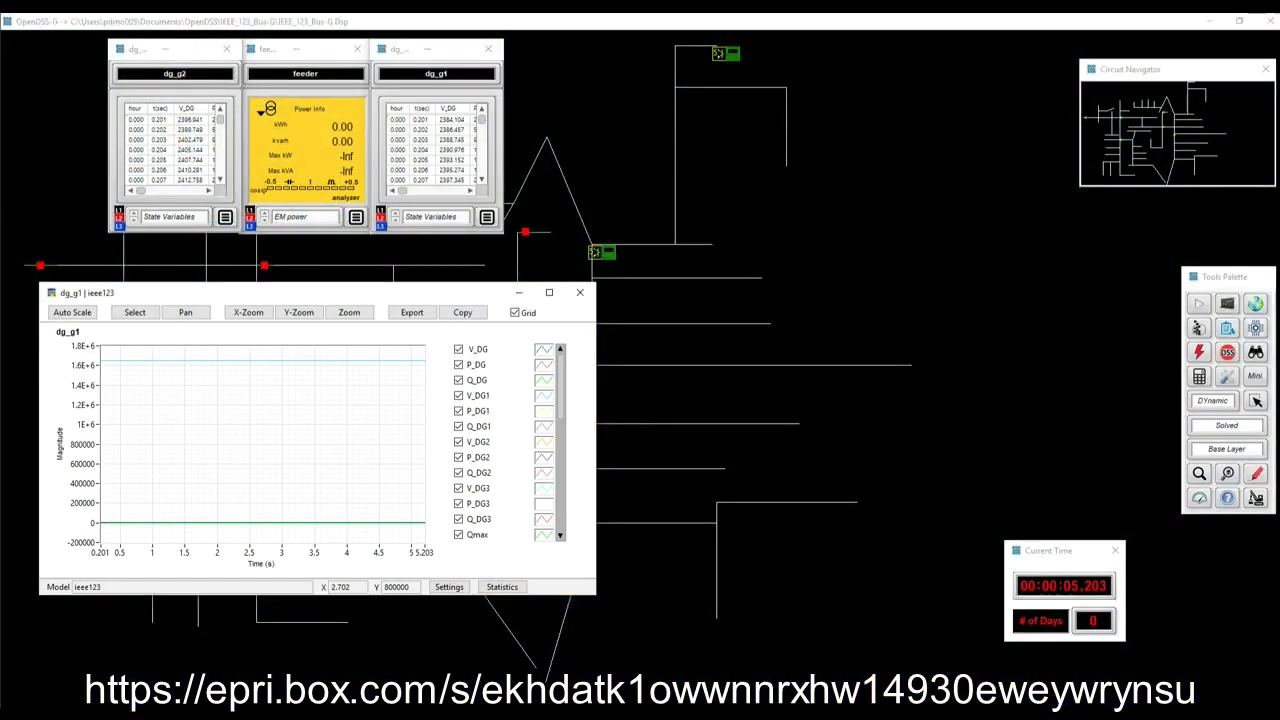
Move the dg_g1 plot off the feeder plot and close the feeder plot
drag(453, 293, 710, 234)
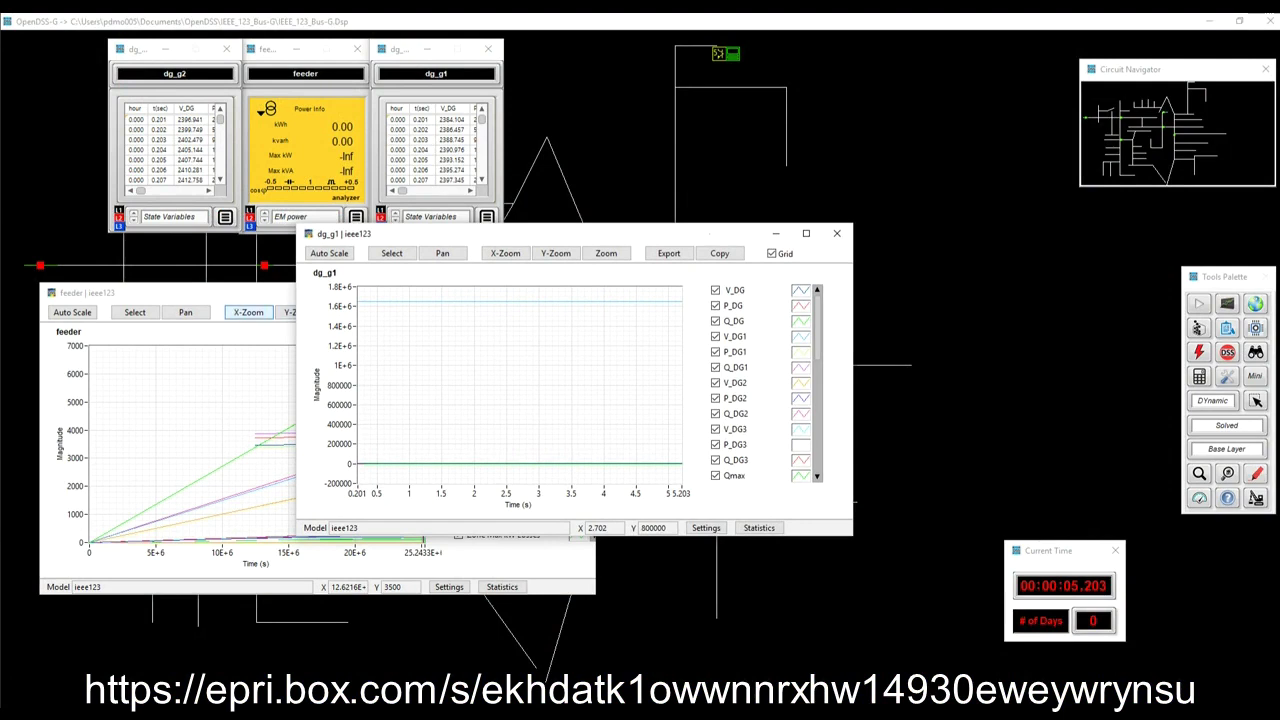
click(222, 294)
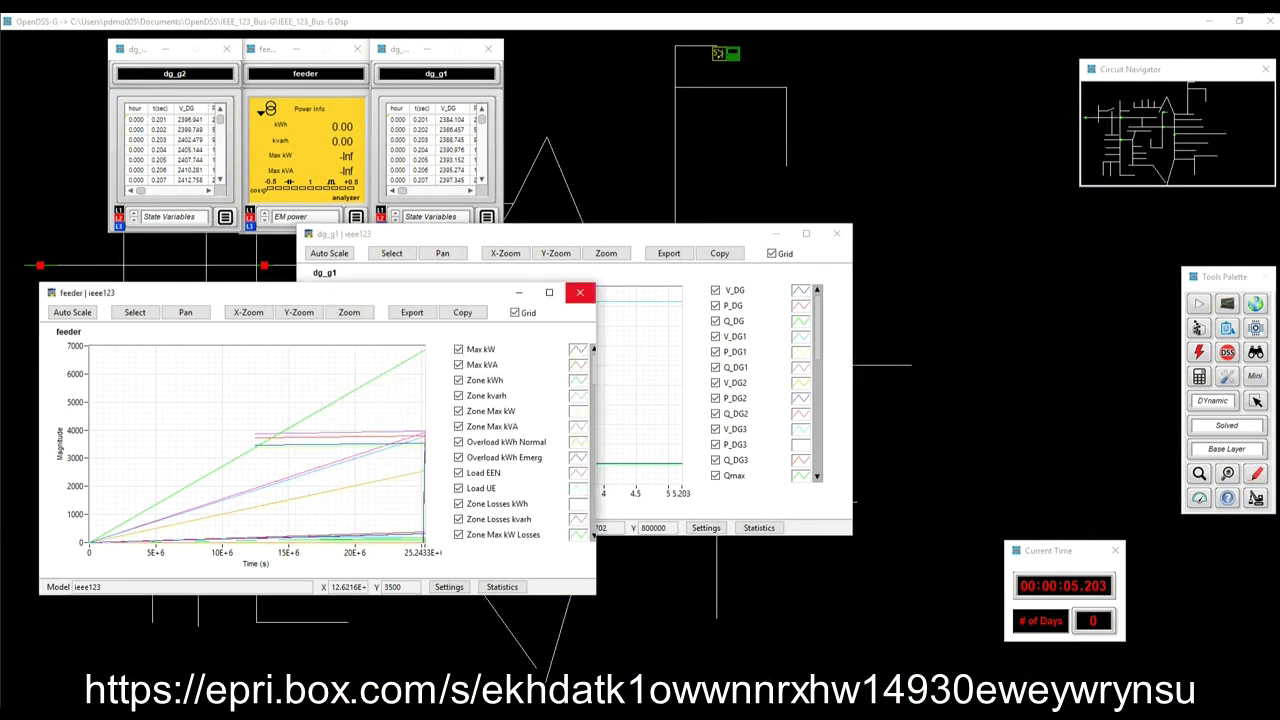
click(580, 292)
Hide the P_set curve in the dg_g1 plot, auto-scale it and move the plot aside
scroll(760, 382, down, 5)
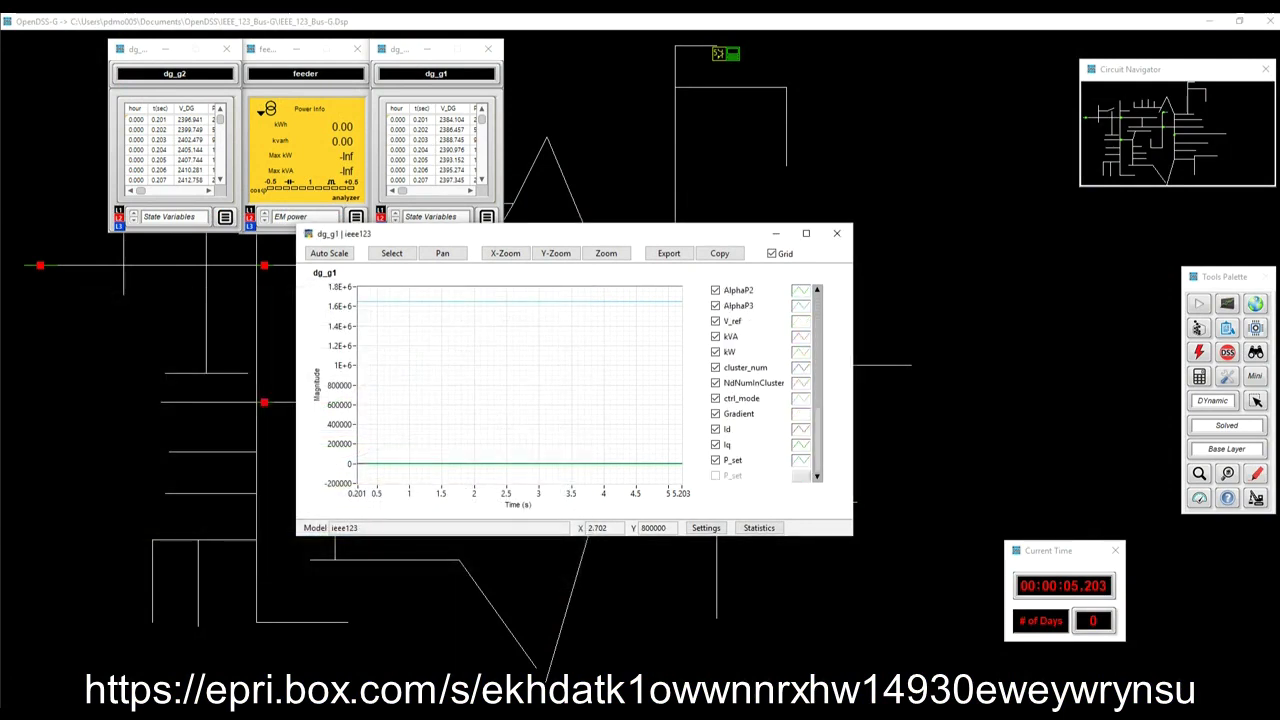
click(329, 253)
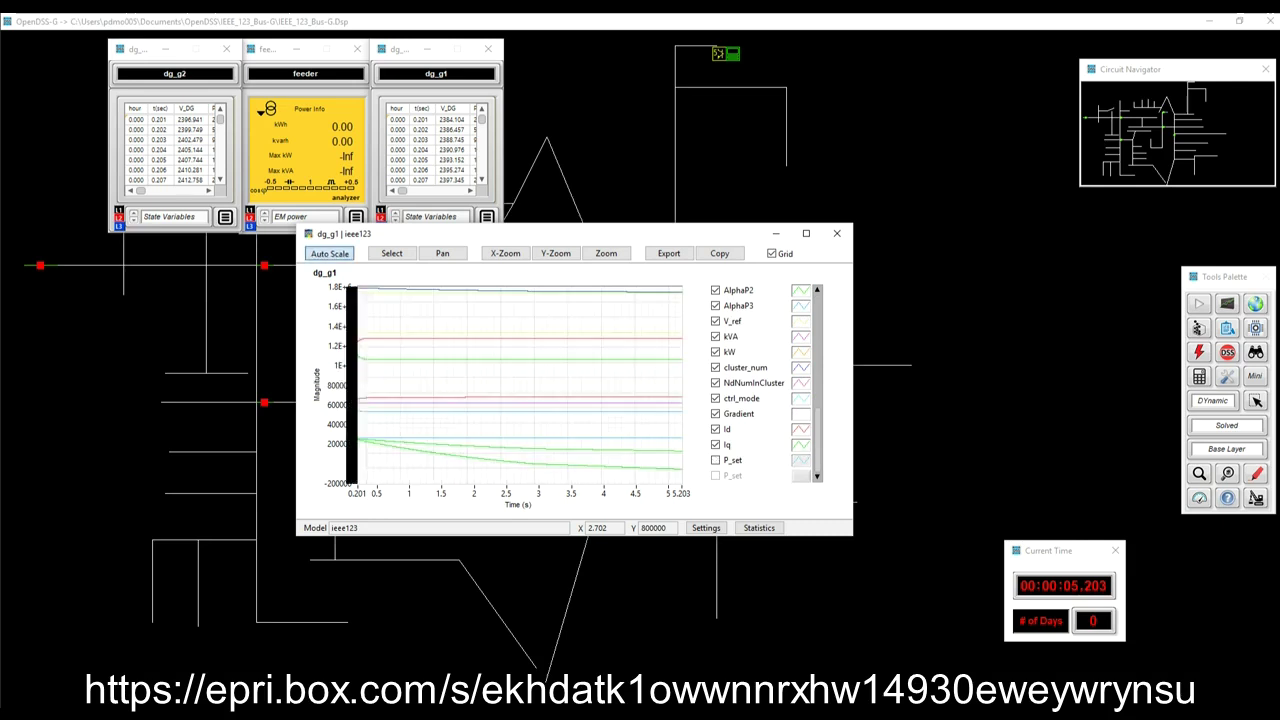
drag(548, 233, 844, 208)
Plot the dg_g2 monitor with P_set hidden and the axes auto-scaled, and place it beside the dg_g1 plot
click(225, 217)
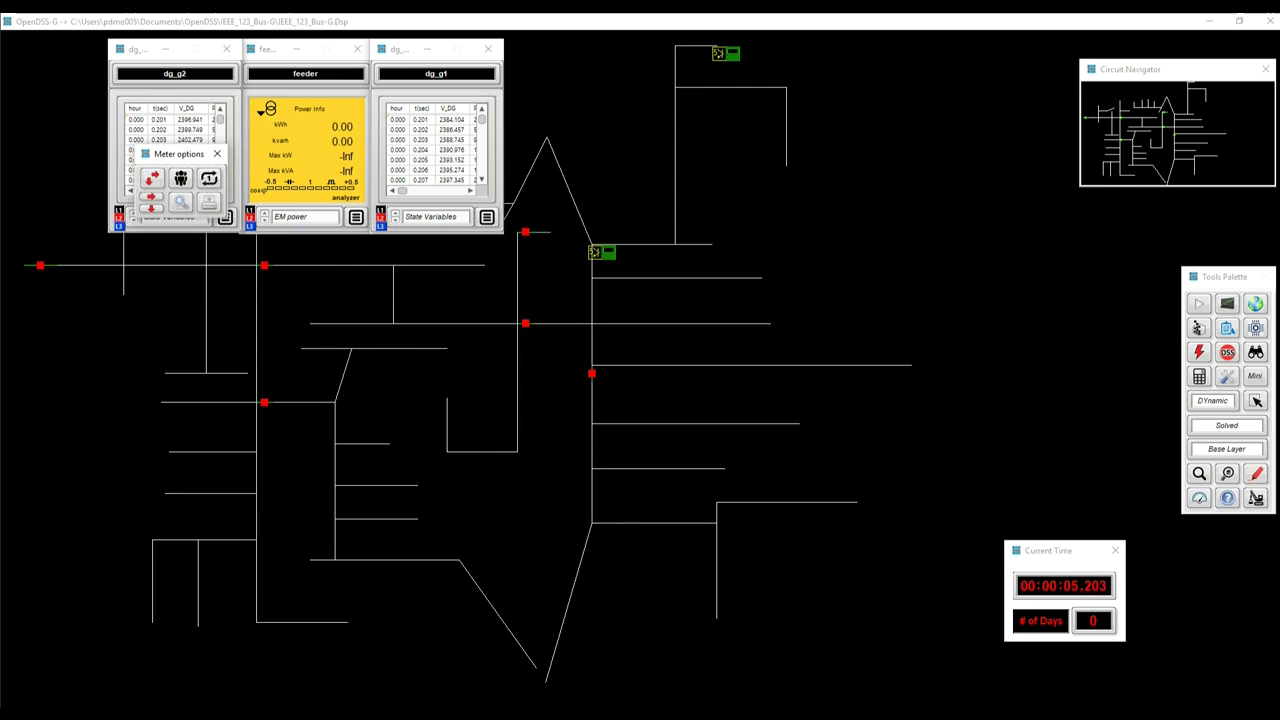
click(209, 203)
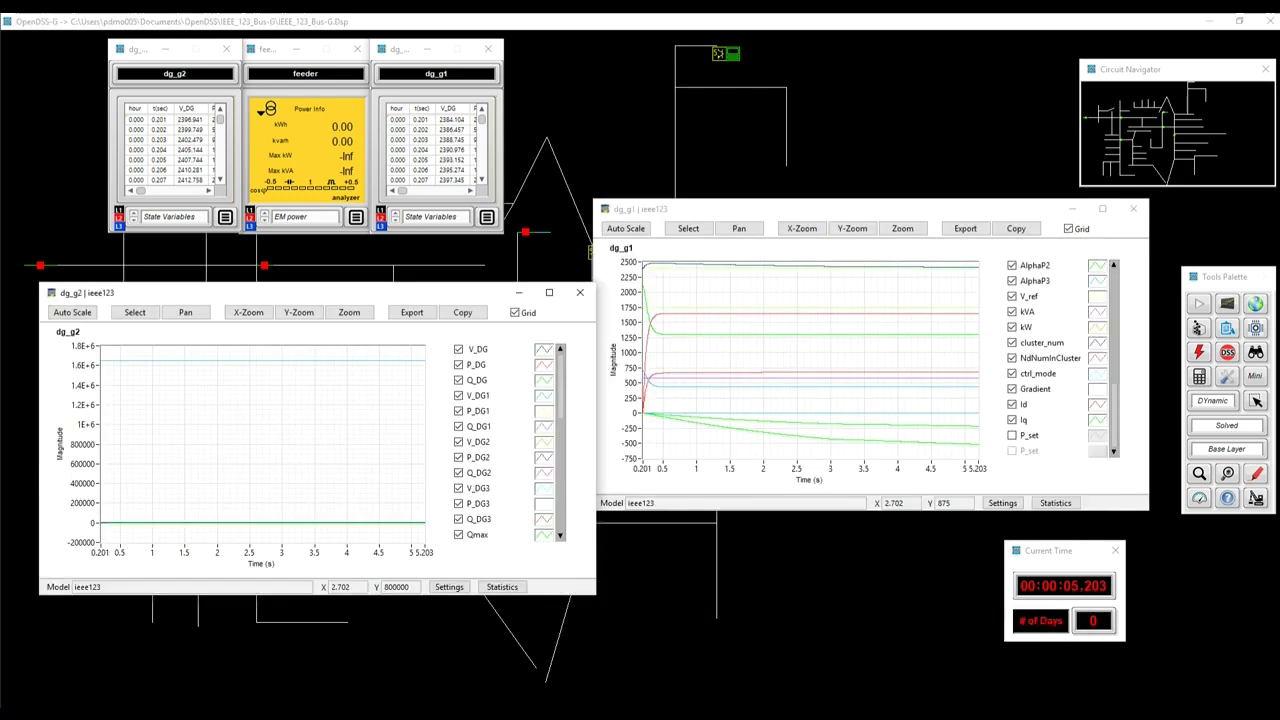
drag(561, 388, 561, 505)
click(459, 519)
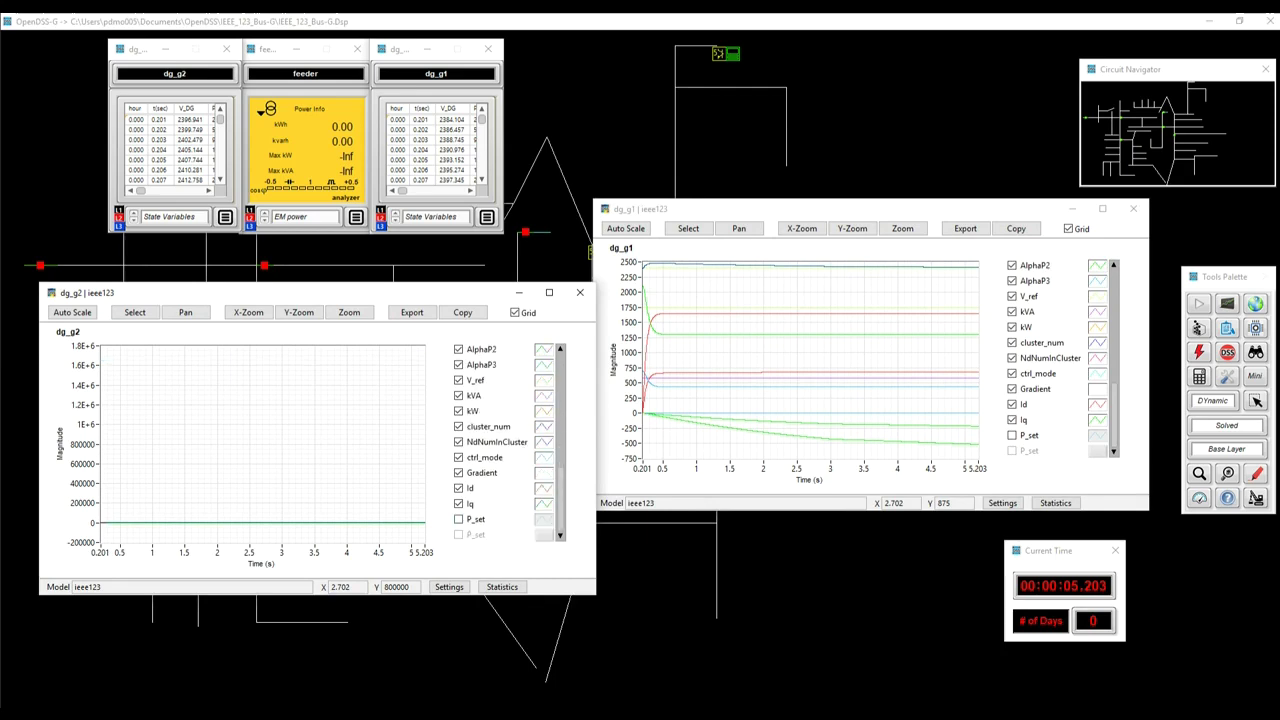
click(72, 312)
drag(311, 294, 360, 215)
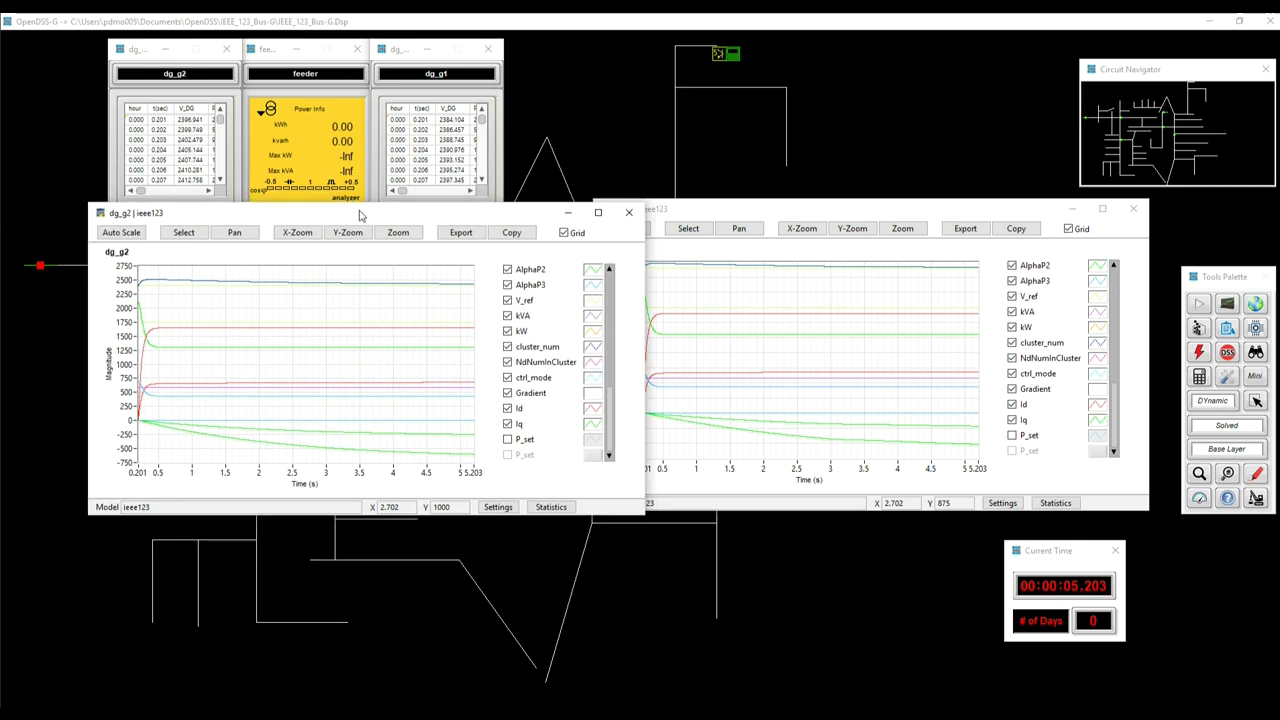